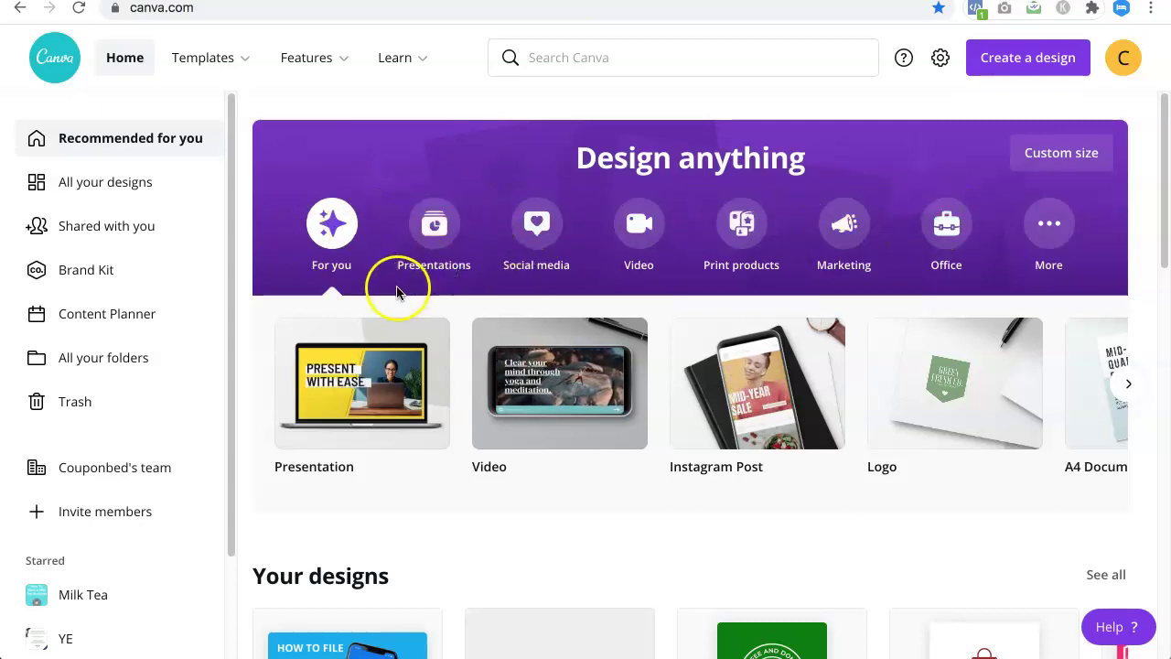
- Show the social media design types and search the new-design list for "facebook" to examine the formats offered
{"action": "left_click", "coordinate": [539, 224]}
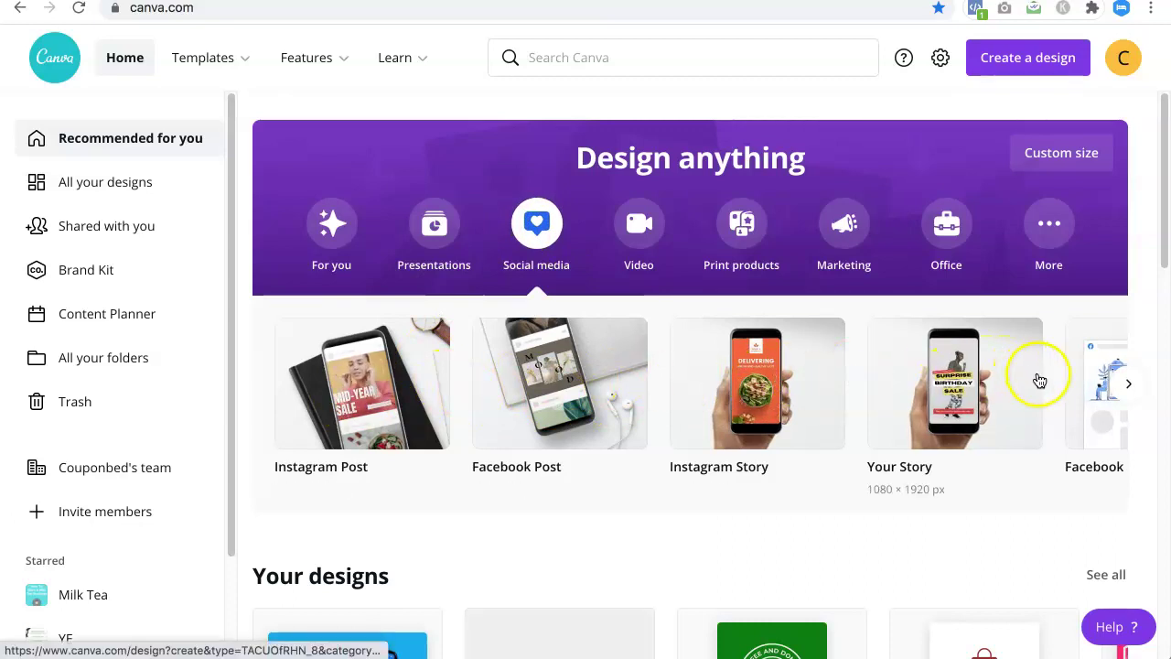
{"action": "left_click", "coordinate": [1037, 66]}
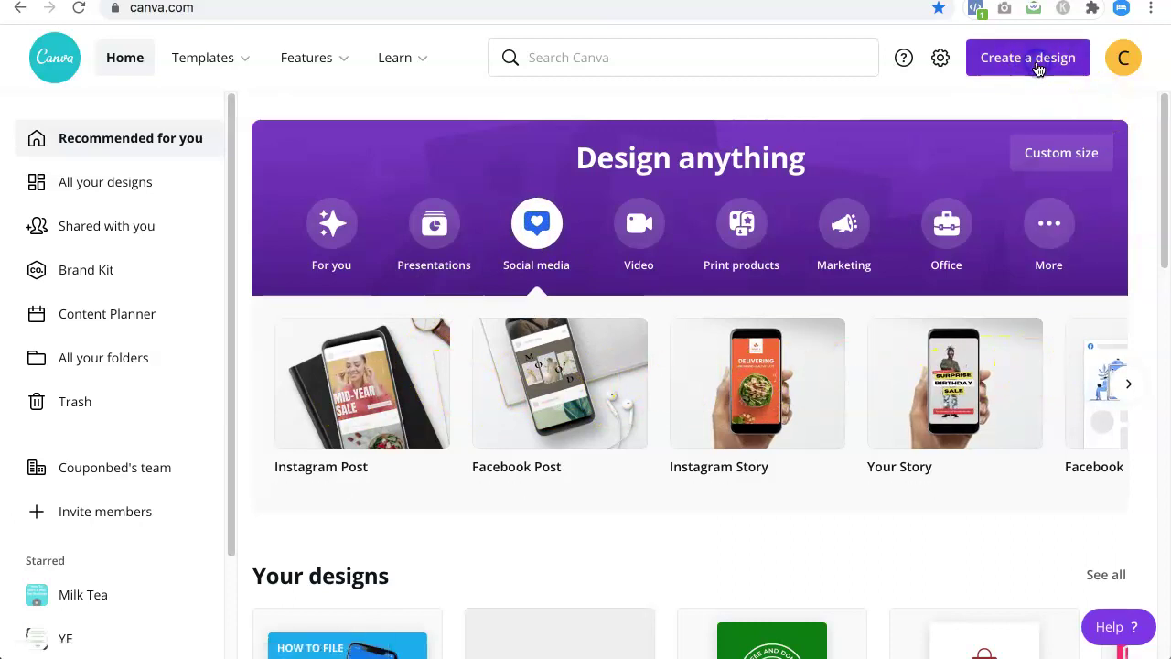
{"action": "left_click", "coordinate": [946, 105]}
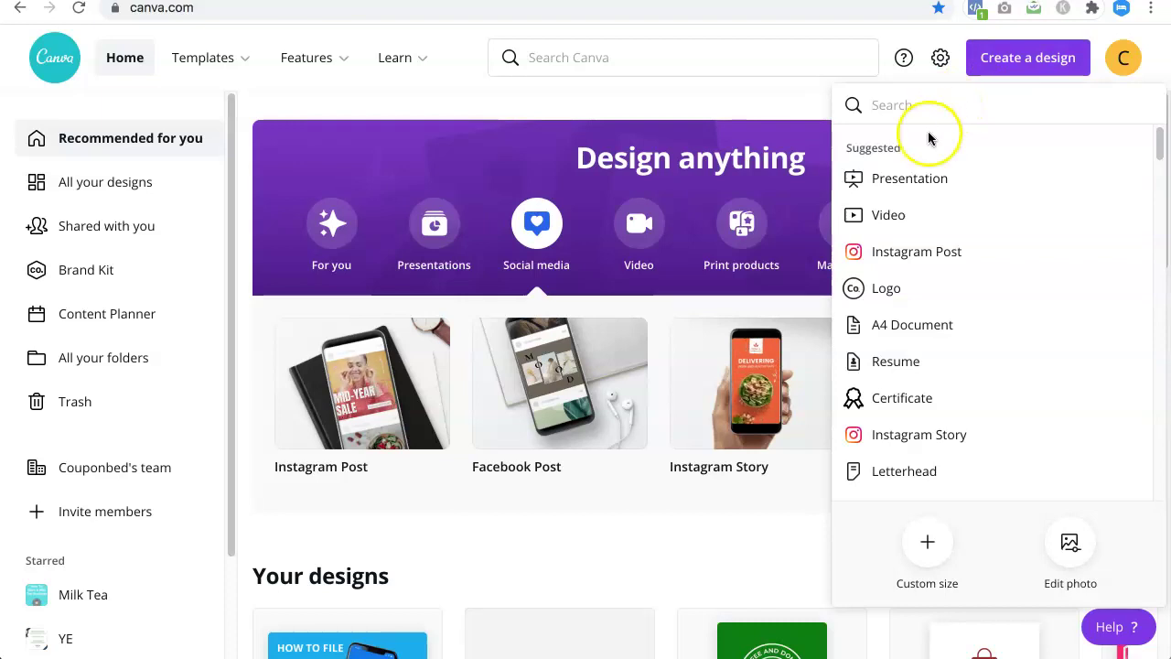
{"action": "type", "text": "facebook"}
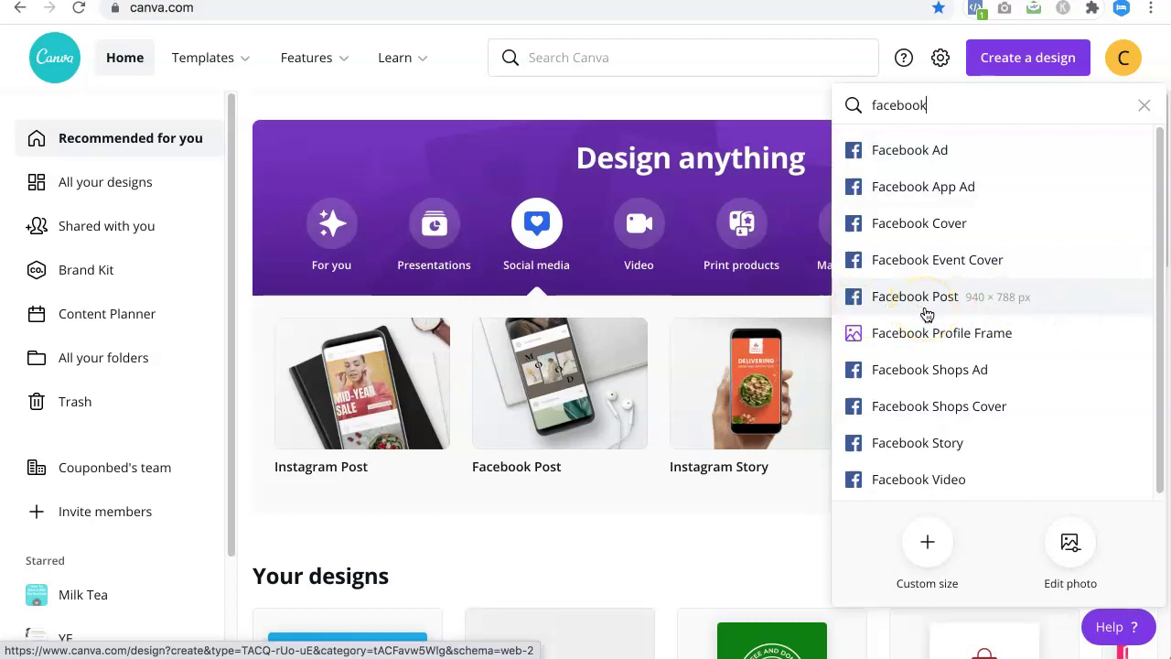
{"action": "left_click", "coordinate": [1031, 302]}
{"action": "left_click", "coordinate": [1073, 302]}
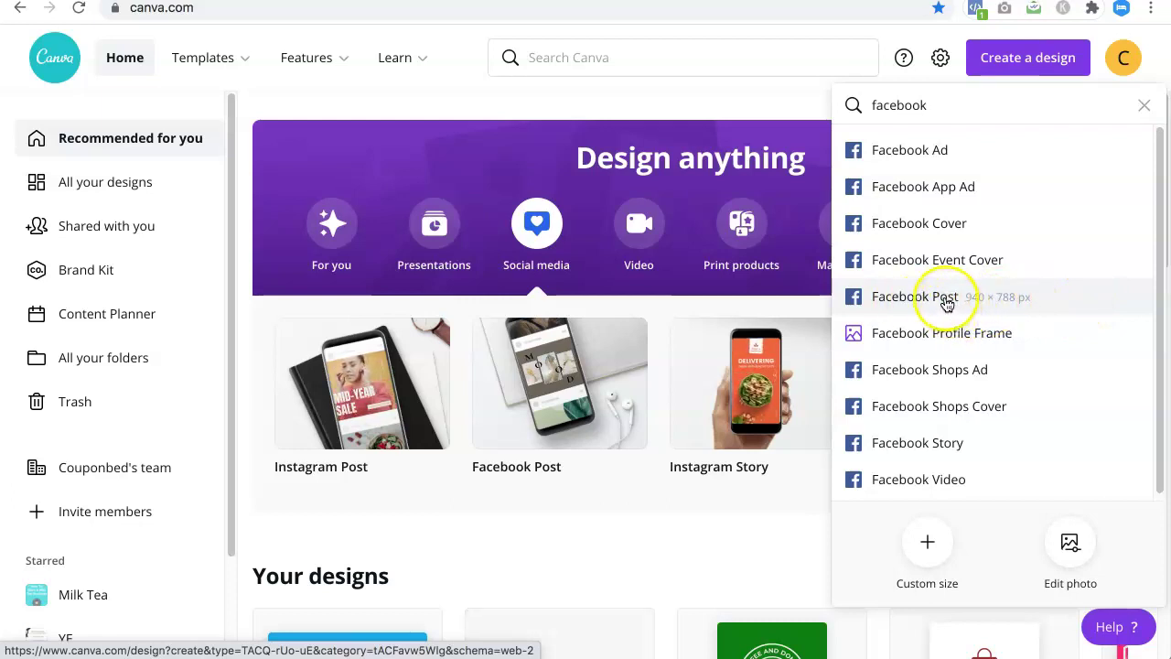
{"action": "scroll", "coordinate": [961, 329], "scroll_direction": "down", "scroll_amount": 1}
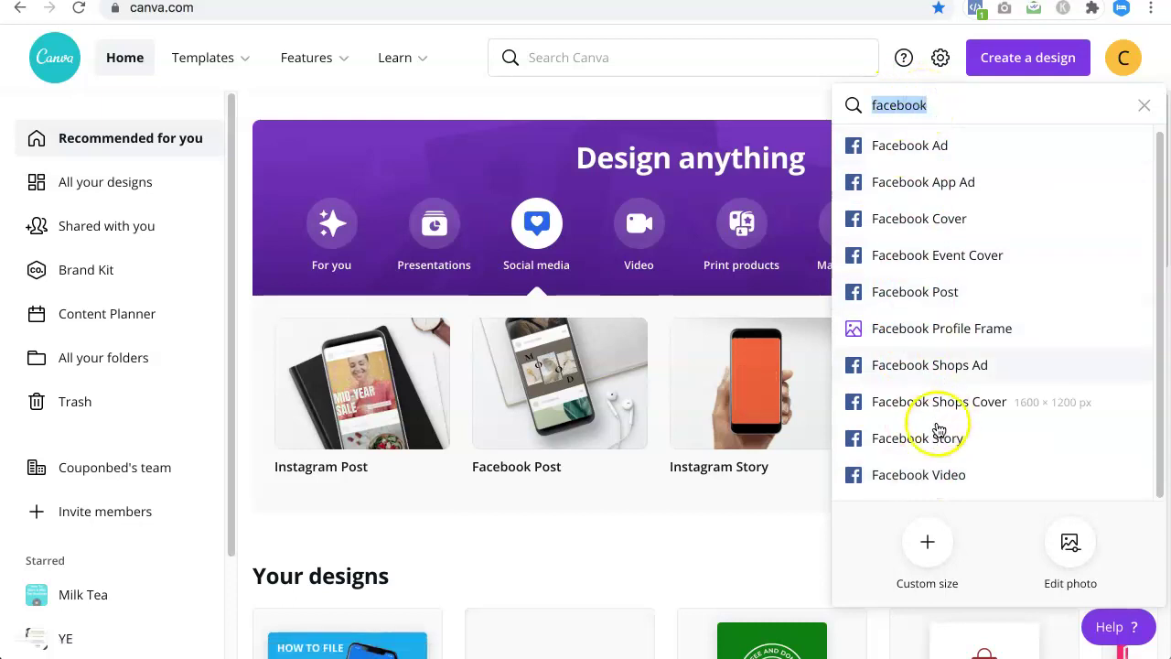
- Search the design types for "instagram" and create a blank Instagram Post design
{"action": "key", "text": "BackSpace"}
{"action": "type", "text": "inst"}
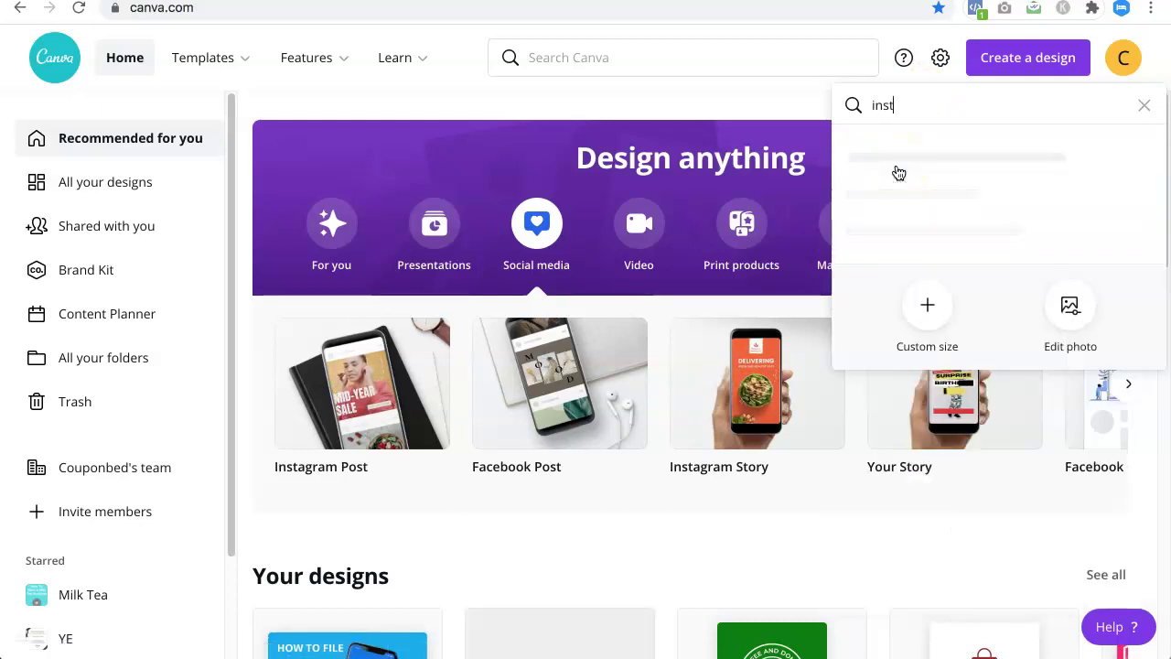
{"action": "type", "text": "agram"}
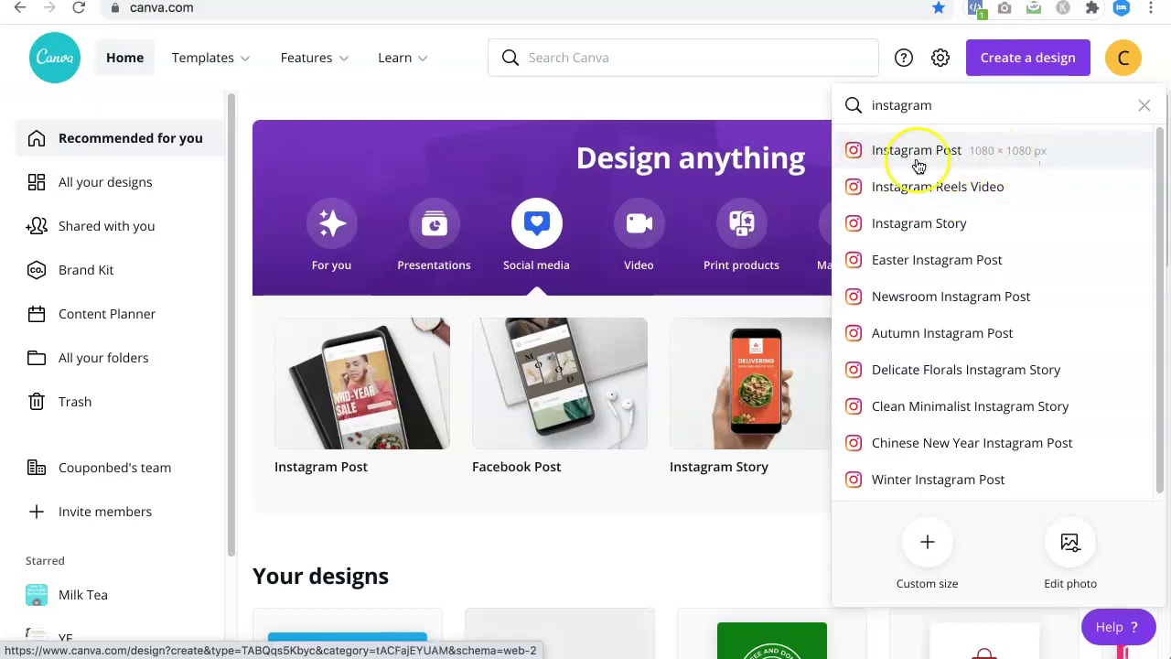
{"action": "left_click", "coordinate": [908, 153]}
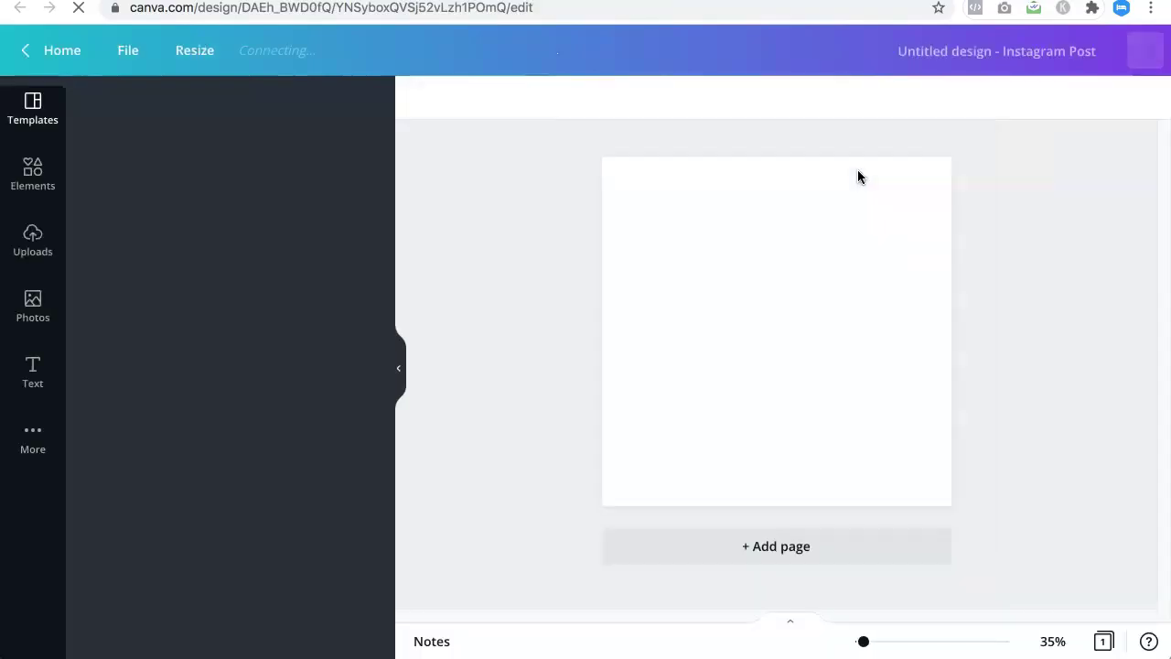
{"action": "left_click", "coordinate": [568, 375]}
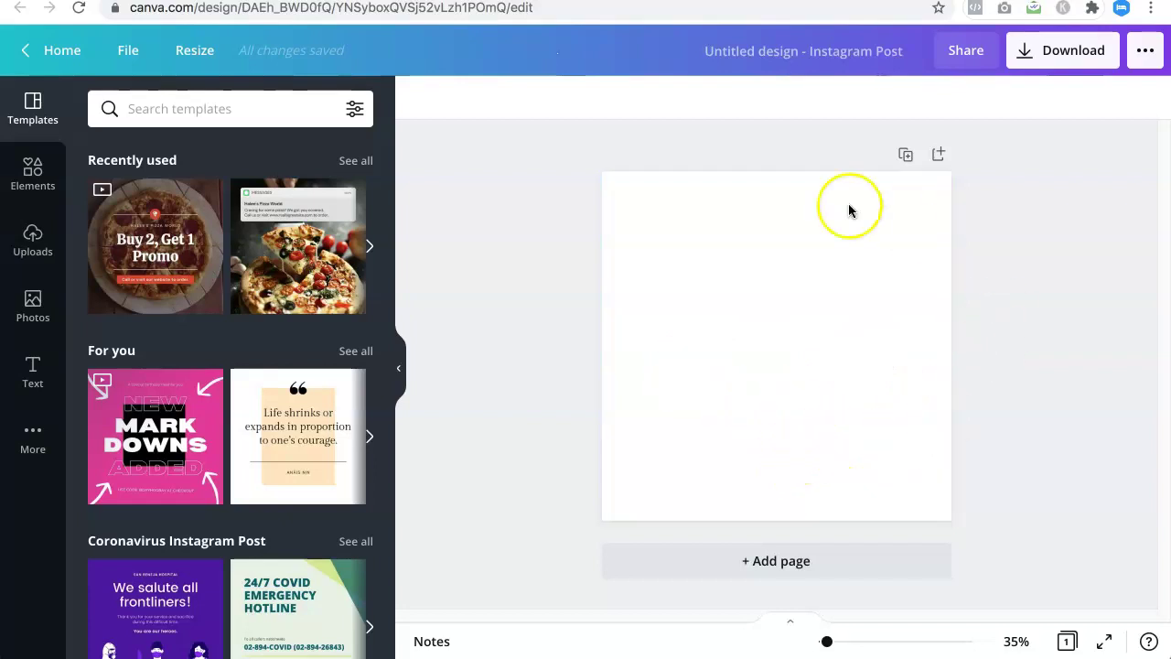
- Rename the untitled design as coffee-offer-fb-post
{"action": "left_click", "coordinate": [780, 55]}
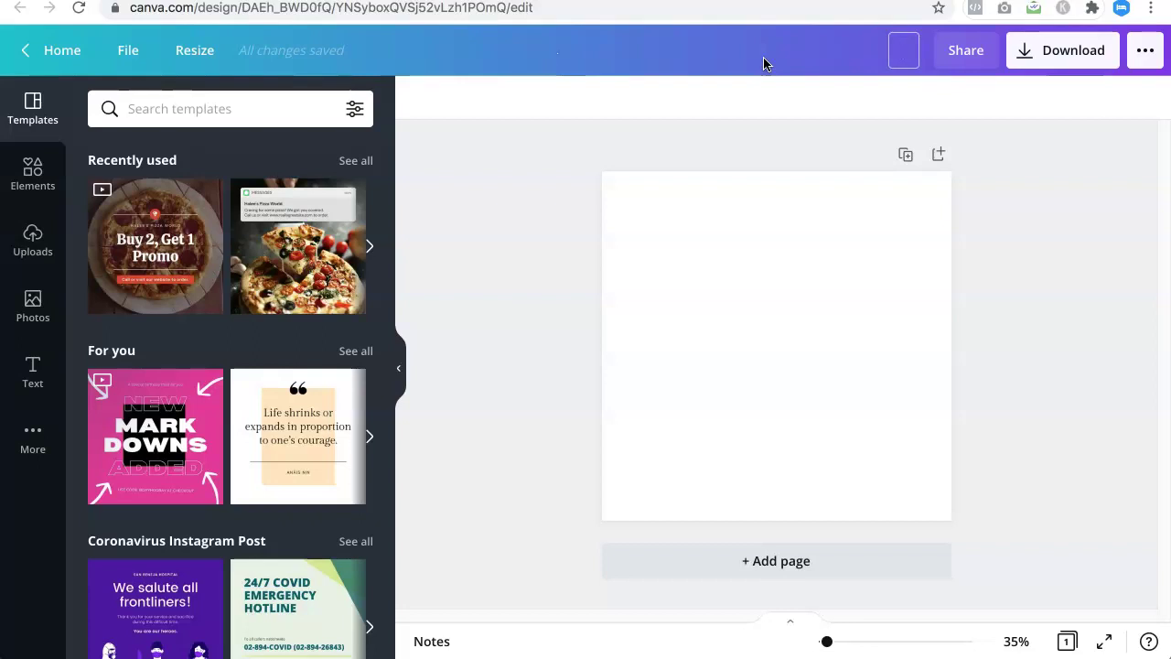
{"action": "type", "text": "coffee-offer-fb-post"}
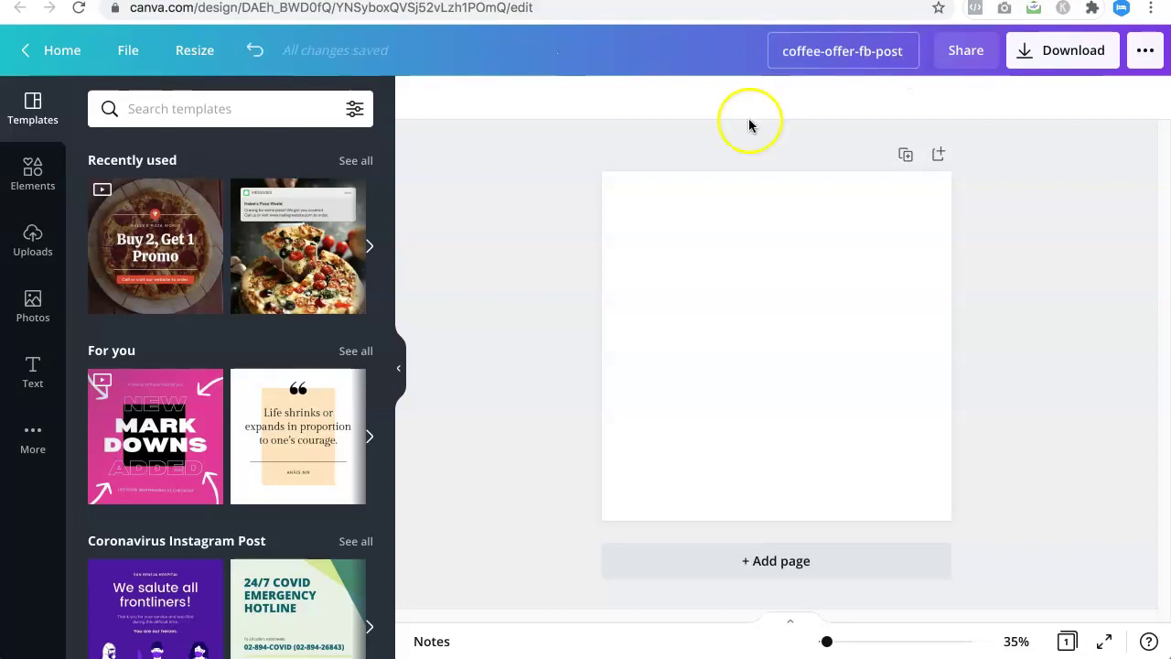
{"action": "left_click", "coordinate": [780, 303]}
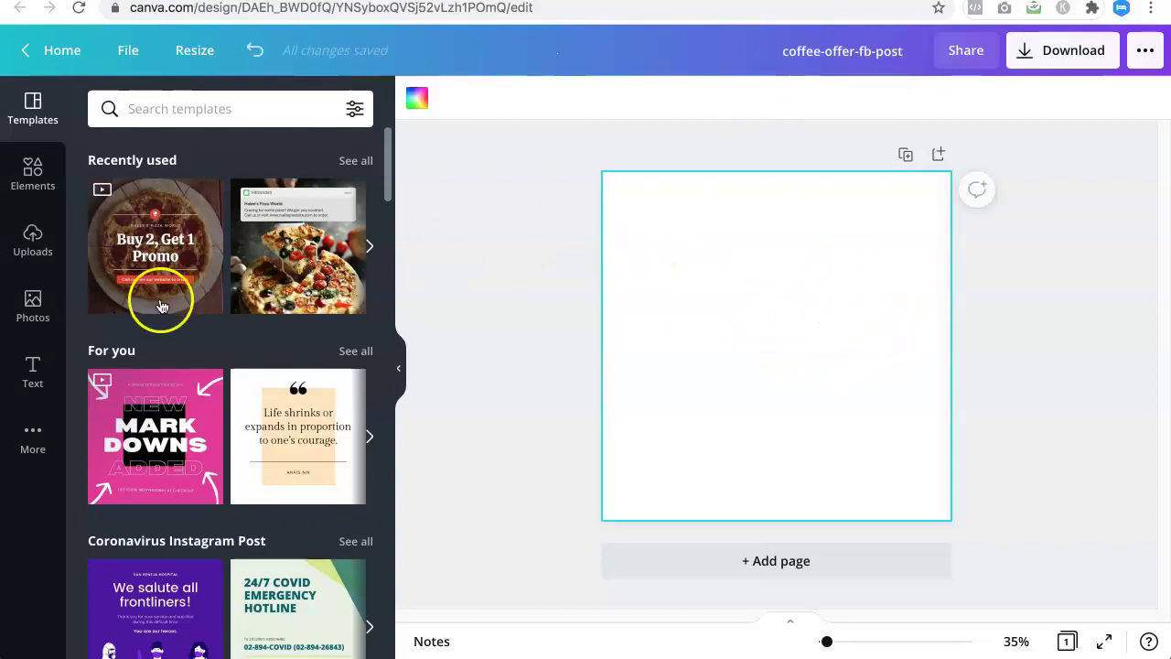
- Search the templates for "coffee offer" and apply the dark "Have a Coffee Moment" template to the blank page
{"action": "left_click", "coordinate": [178, 110]}
{"action": "type", "text": "coffee offer"}
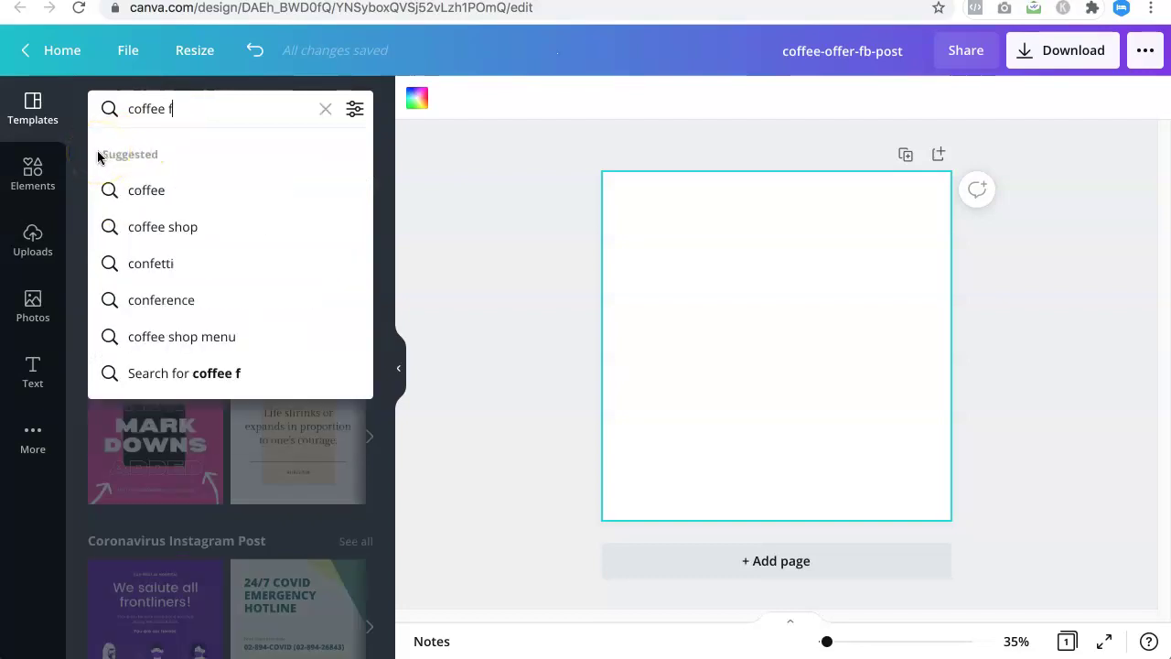
{"action": "key", "text": "Return"}
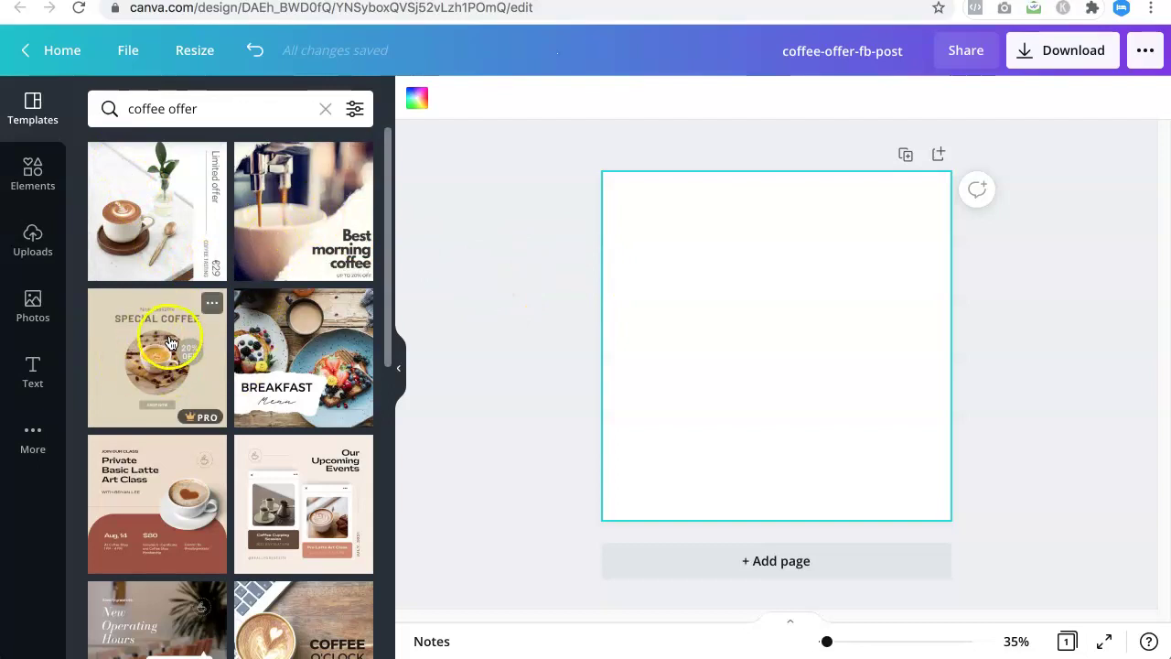
{"action": "scroll", "coordinate": [324, 327], "scroll_direction": "down", "scroll_amount": 3}
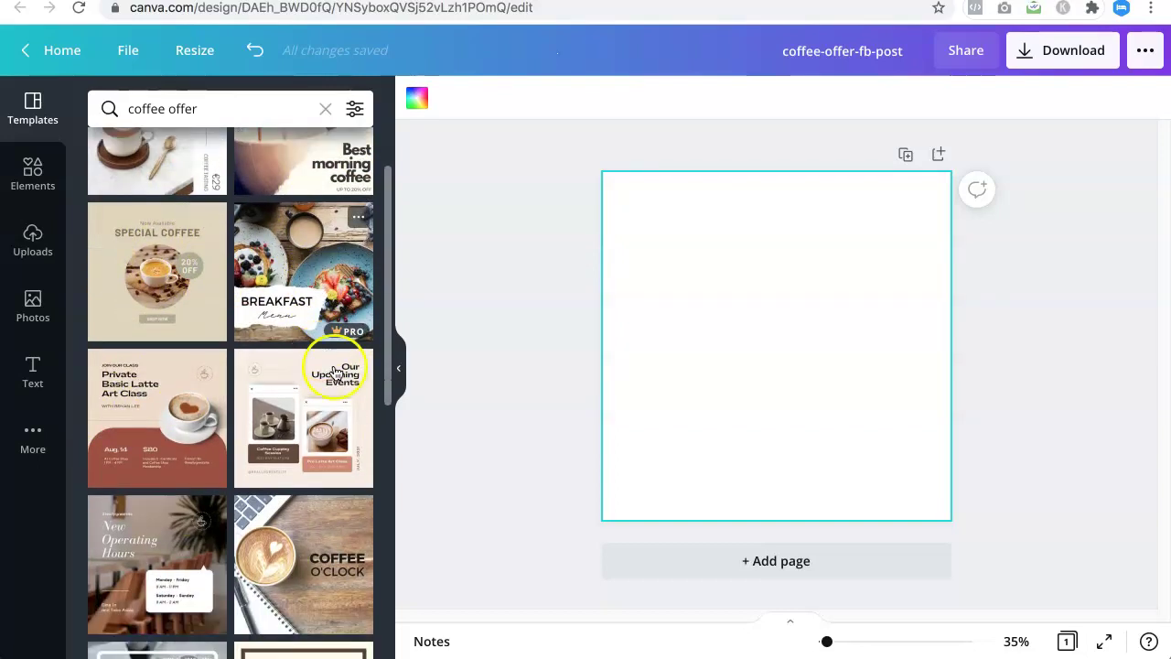
{"action": "scroll", "coordinate": [288, 353], "scroll_direction": "down", "scroll_amount": 2}
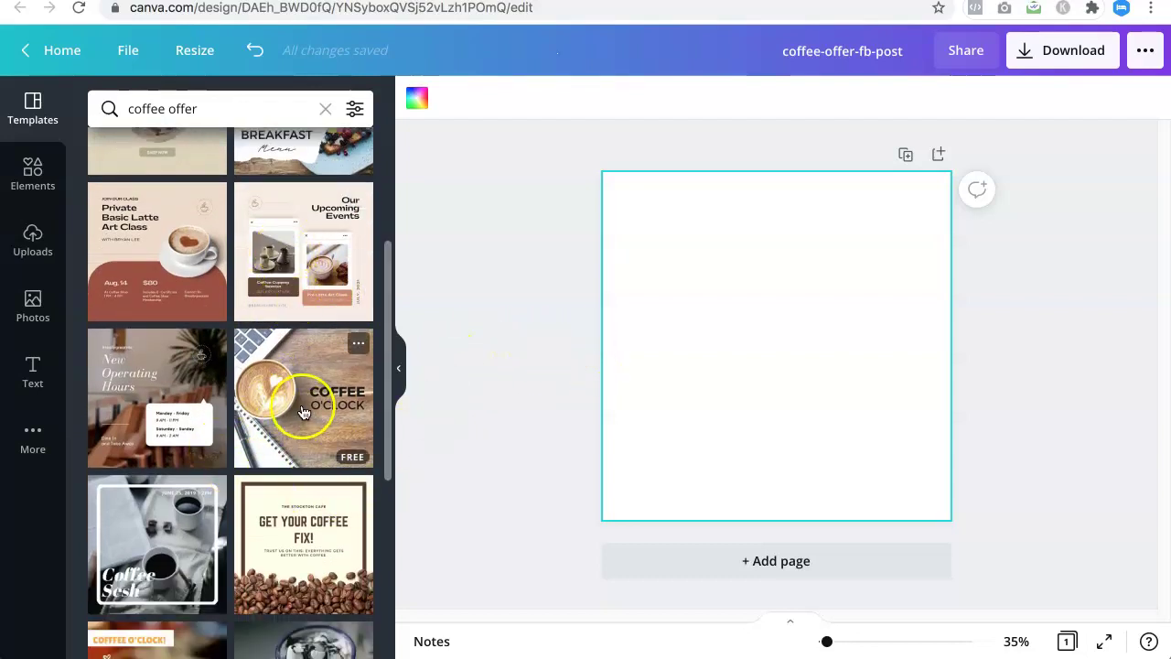
{"action": "scroll", "coordinate": [303, 411], "scroll_direction": "down", "scroll_amount": 2}
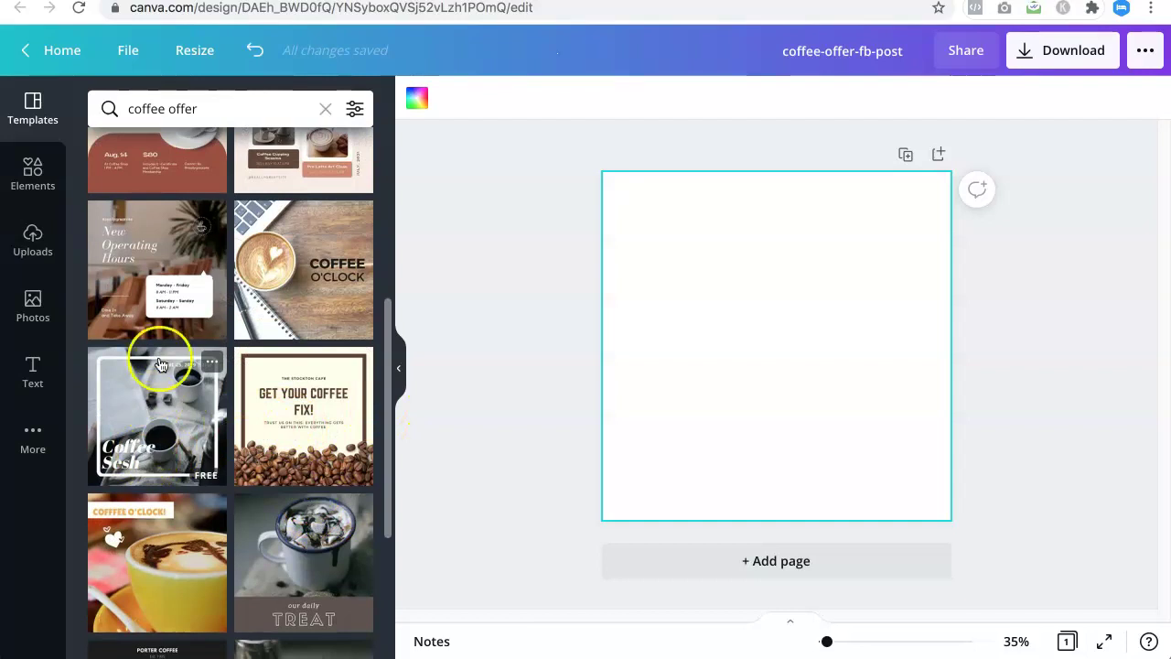
{"action": "scroll", "coordinate": [174, 480], "scroll_direction": "down", "scroll_amount": 2}
{"action": "scroll", "coordinate": [196, 480], "scroll_direction": "down", "scroll_amount": 2}
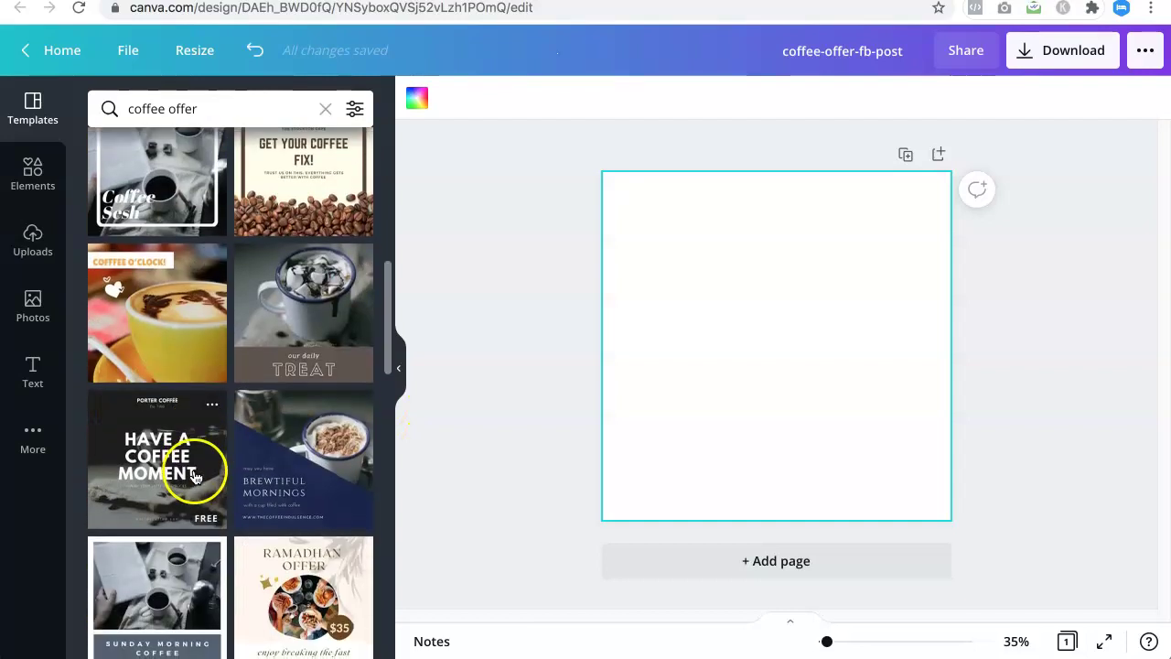
{"action": "scroll", "coordinate": [225, 469], "scroll_direction": "down", "scroll_amount": 1}
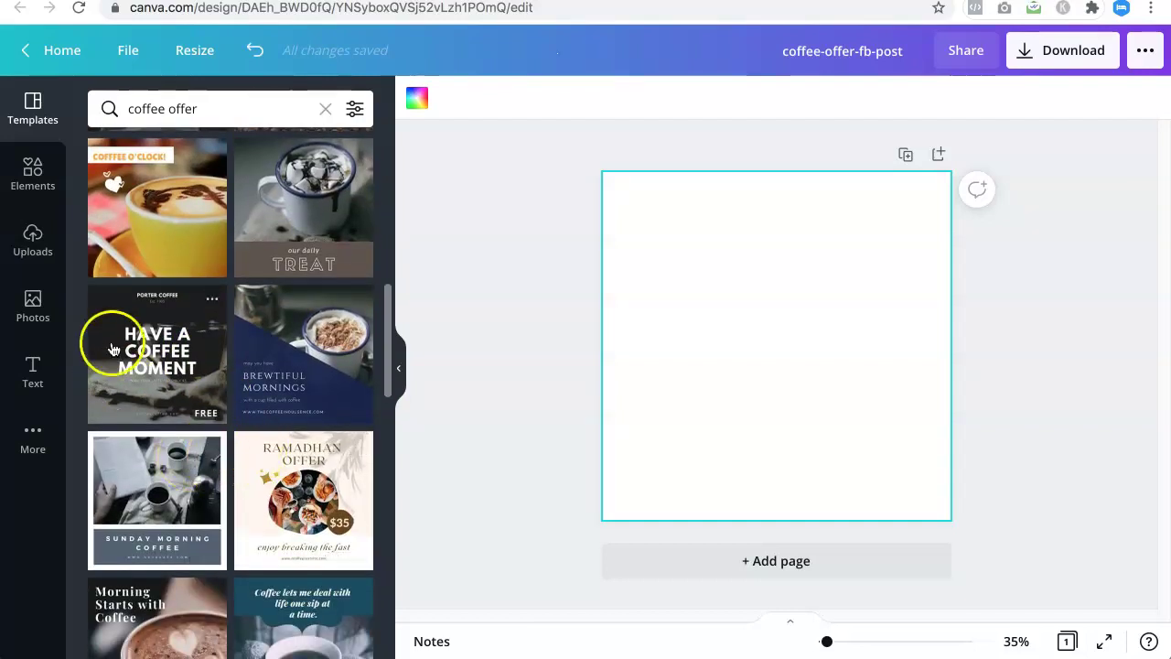
{"action": "scroll", "coordinate": [302, 439], "scroll_direction": "down", "scroll_amount": 1}
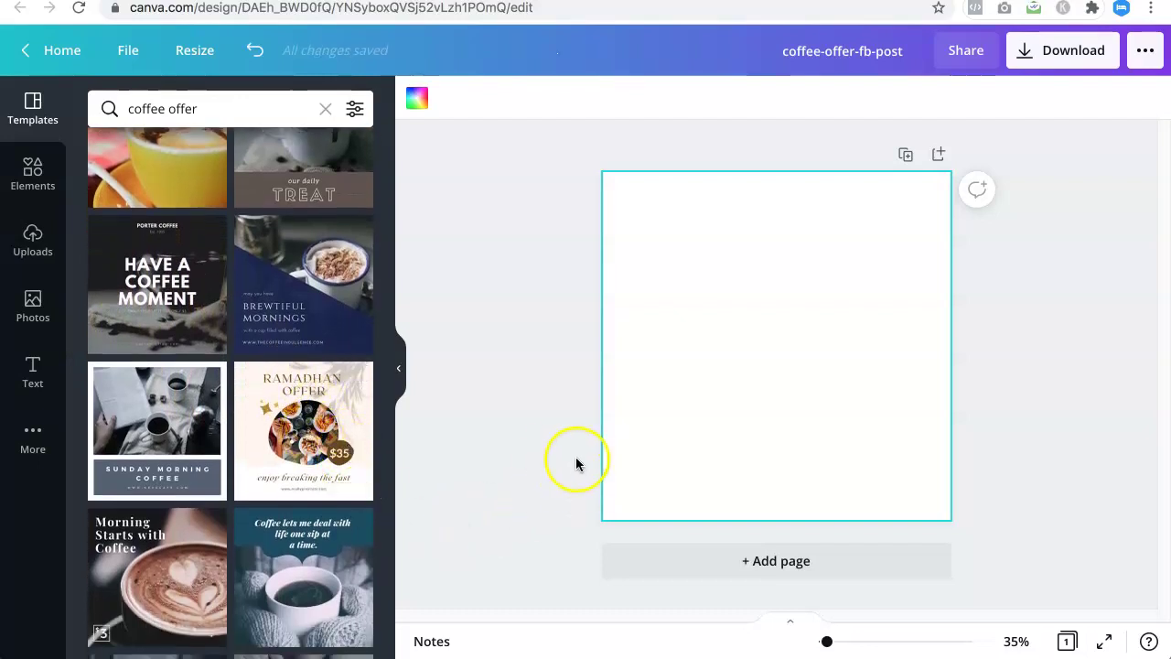
{"action": "left_click", "coordinate": [147, 292]}
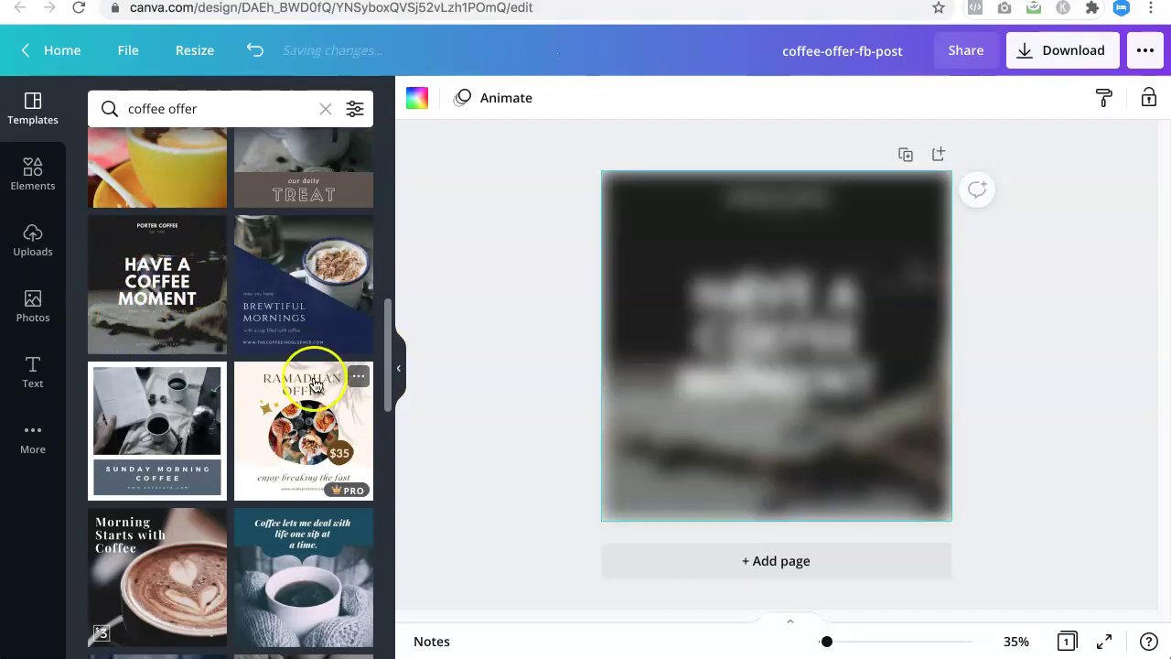
- Add a second page and apply the "Modern Design" 50% off template from the coffee offer results to it
{"action": "scroll", "coordinate": [313, 393], "scroll_direction": "down", "scroll_amount": 4}
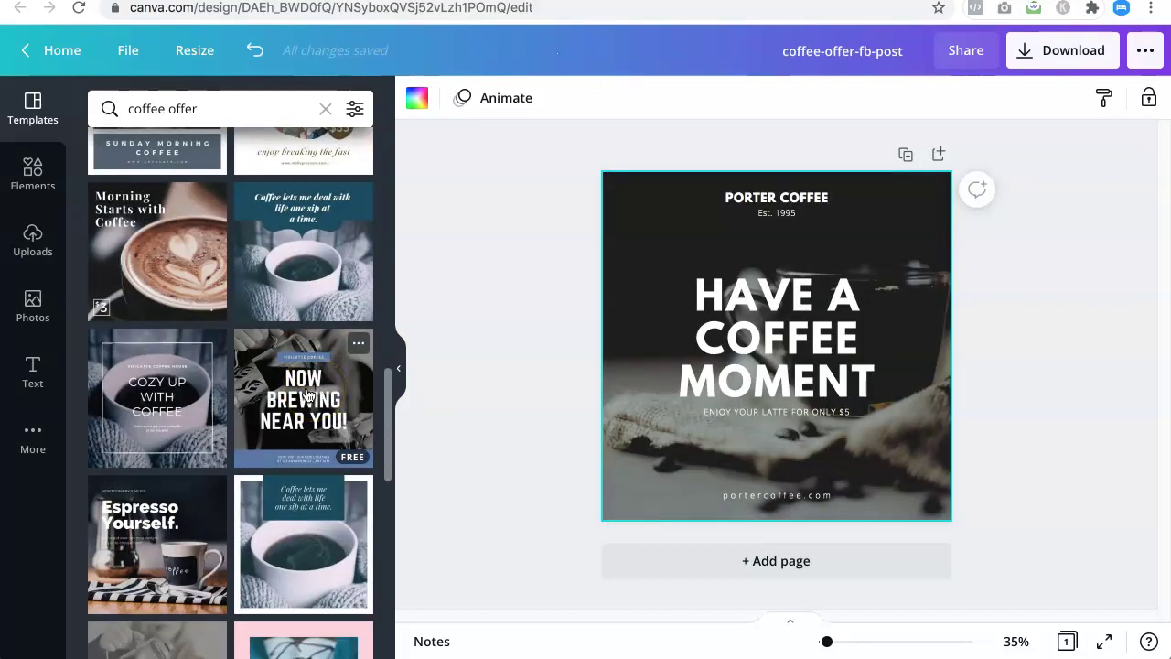
{"action": "scroll", "coordinate": [309, 394], "scroll_direction": "down", "scroll_amount": 1}
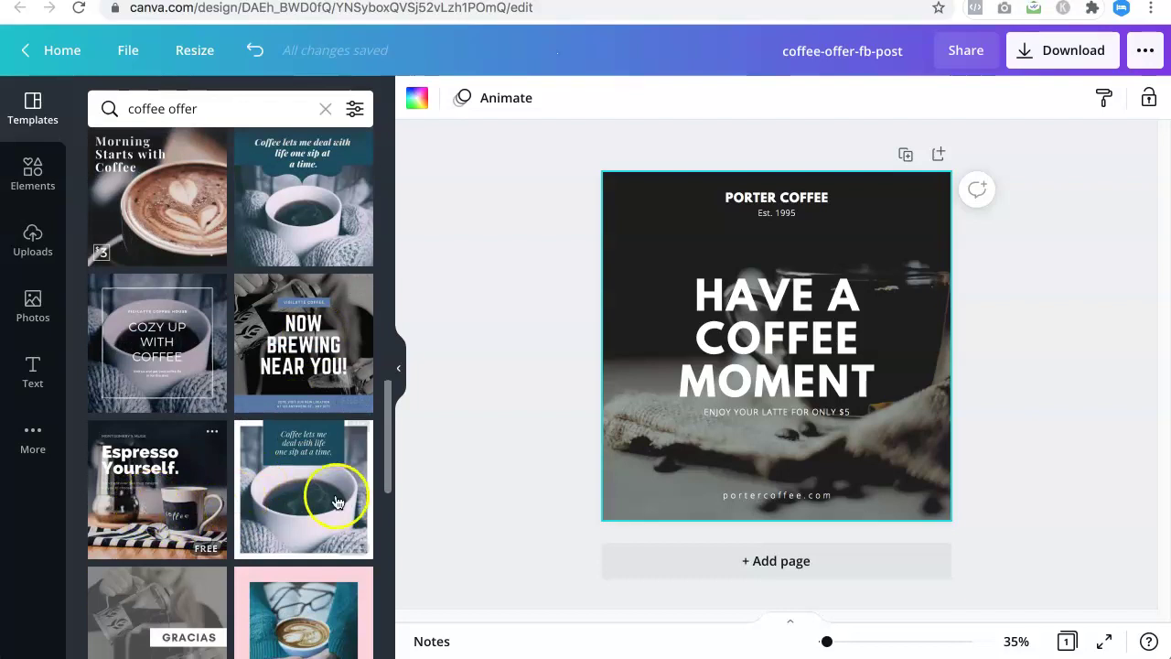
{"action": "scroll", "coordinate": [316, 494], "scroll_direction": "down", "scroll_amount": 5}
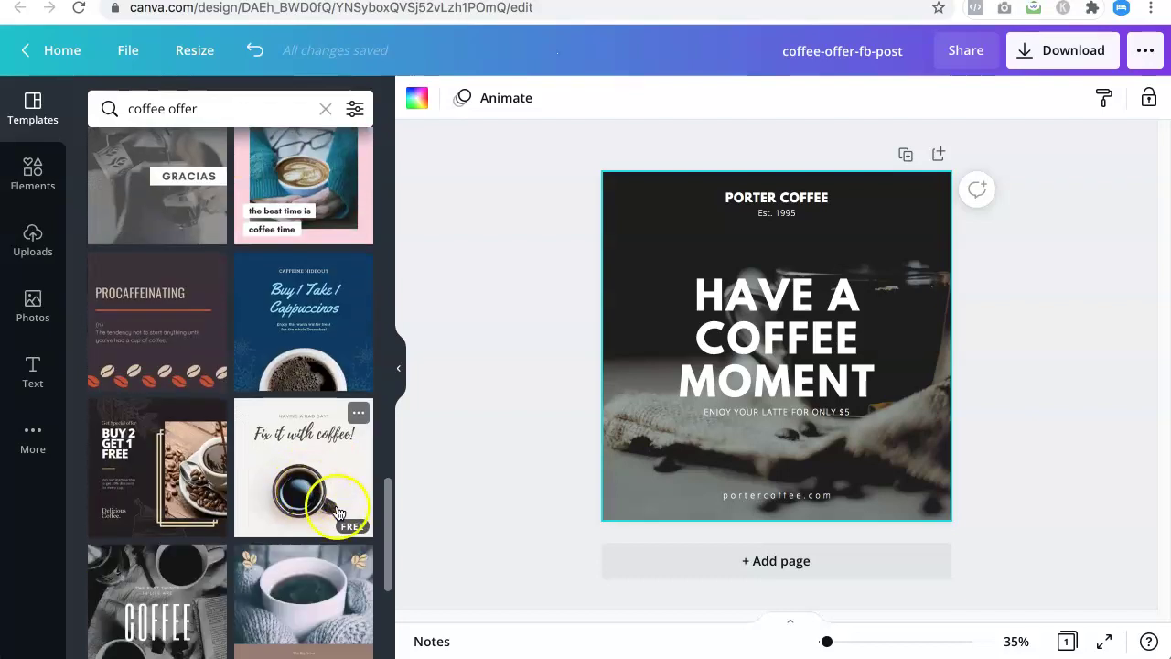
{"action": "scroll", "coordinate": [332, 500], "scroll_direction": "down", "scroll_amount": 1}
{"action": "scroll", "coordinate": [293, 458], "scroll_direction": "down", "scroll_amount": 3}
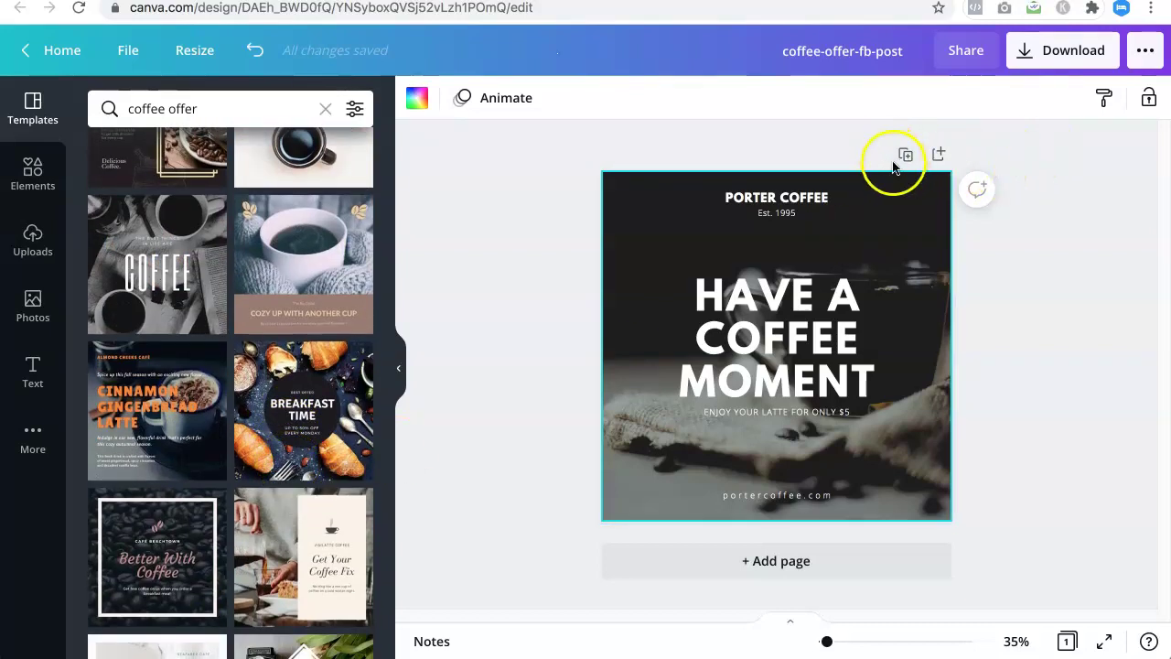
{"action": "left_click", "coordinate": [774, 560]}
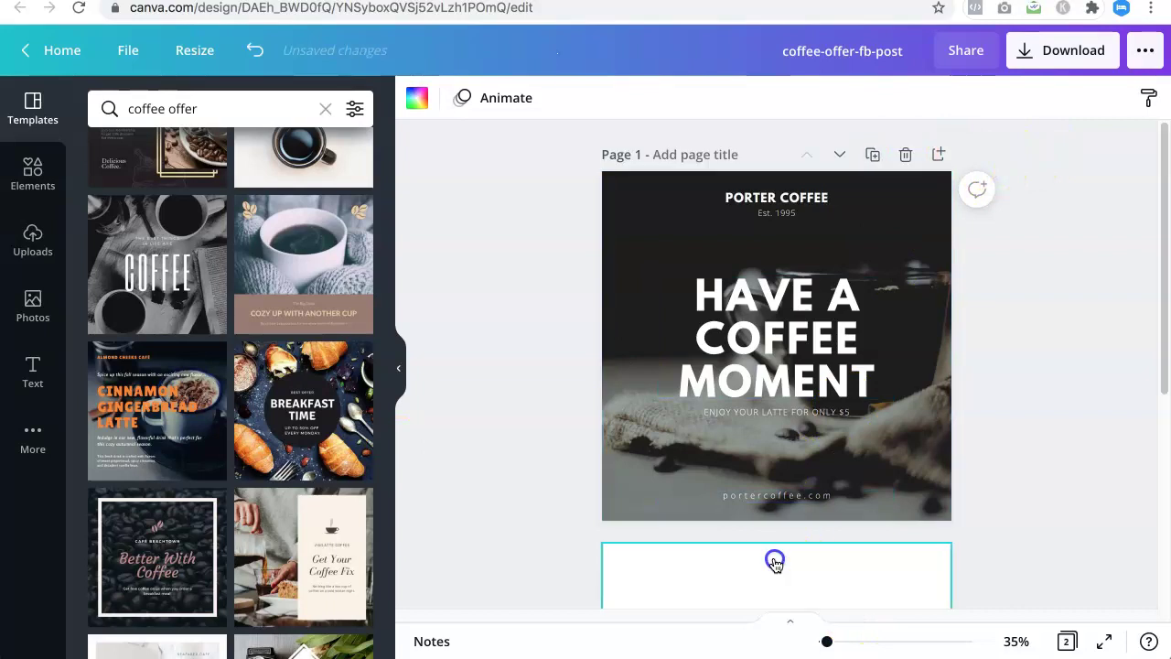
{"action": "scroll", "coordinate": [280, 506], "scroll_direction": "down", "scroll_amount": 5}
{"action": "scroll", "coordinate": [479, 478], "scroll_direction": "up", "scroll_amount": 5}
{"action": "scroll", "coordinate": [460, 465], "scroll_direction": "down", "scroll_amount": 5}
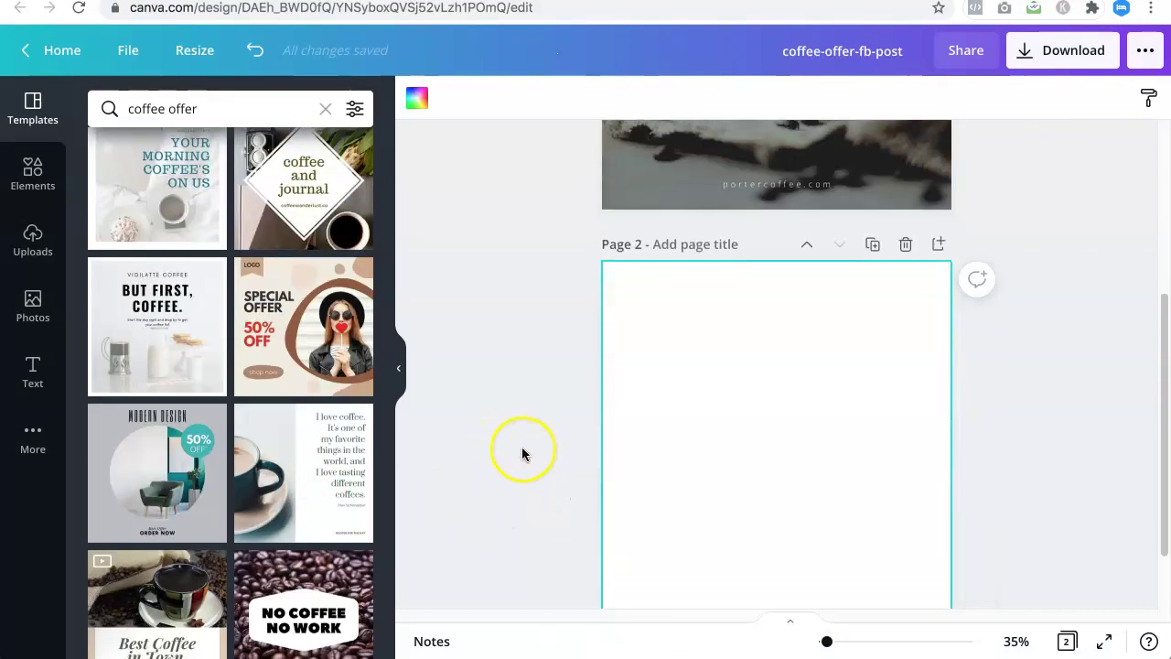
{"action": "left_click", "coordinate": [157, 476]}
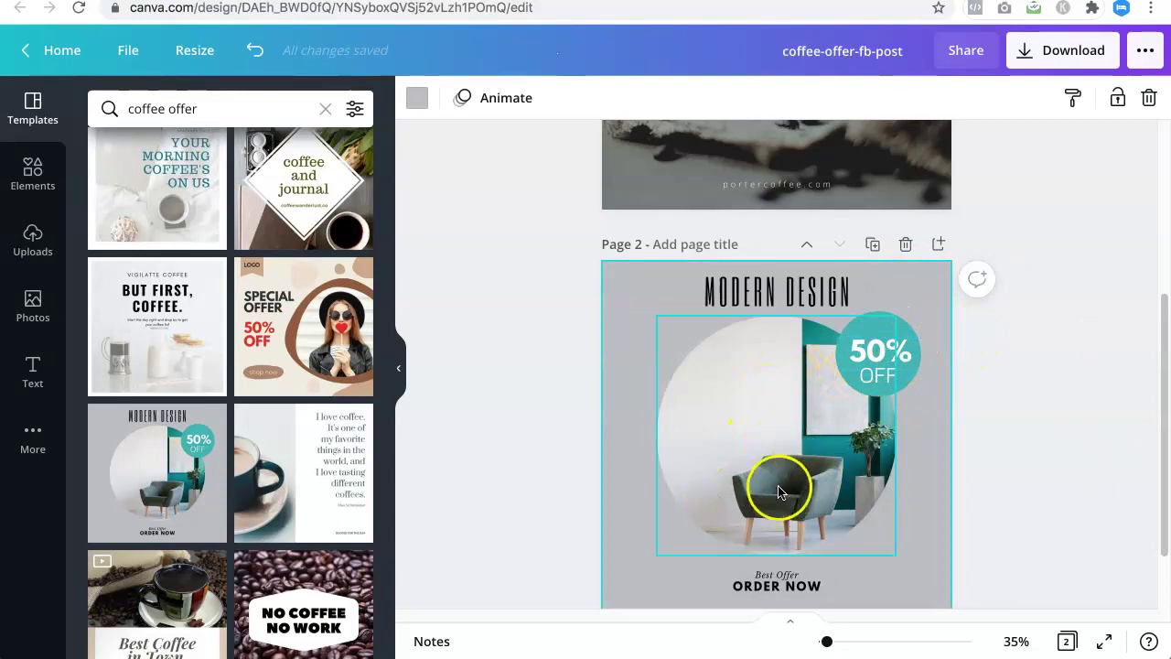
- Copy the teal circle with its 50% OFF text from page 2 onto the coffee design on page 1
{"action": "scroll", "coordinate": [771, 498], "scroll_direction": "up", "scroll_amount": 4}
{"action": "scroll", "coordinate": [675, 269], "scroll_direction": "down", "scroll_amount": 5}
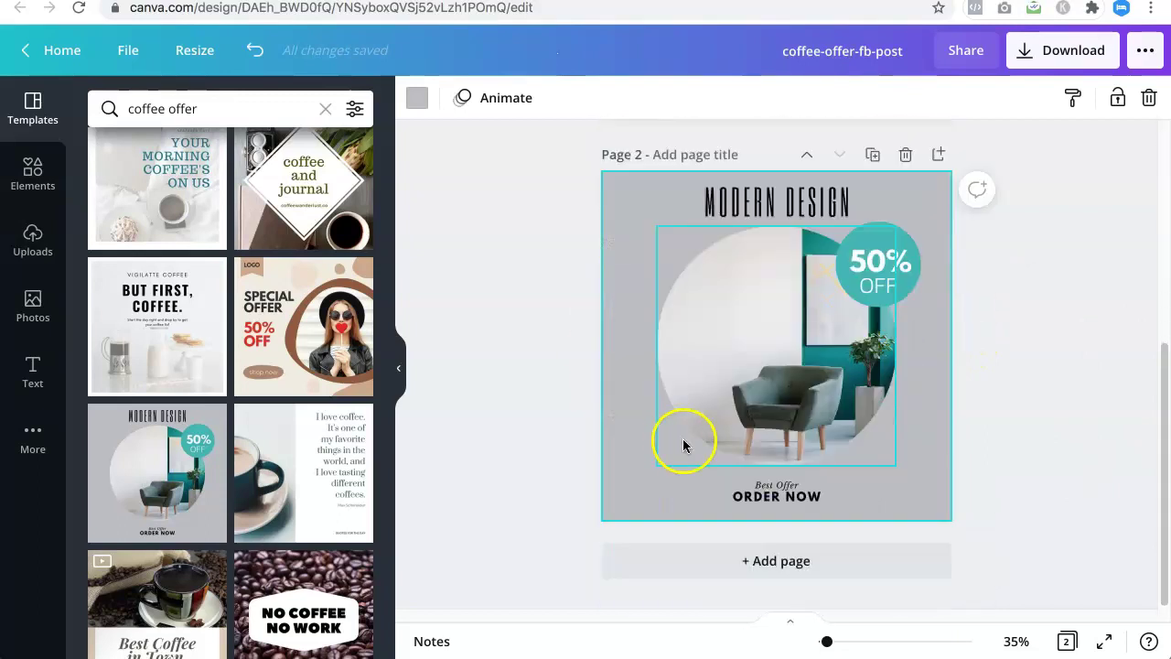
{"action": "left_click", "coordinate": [885, 249]}
{"action": "left_click", "coordinate": [892, 239]}
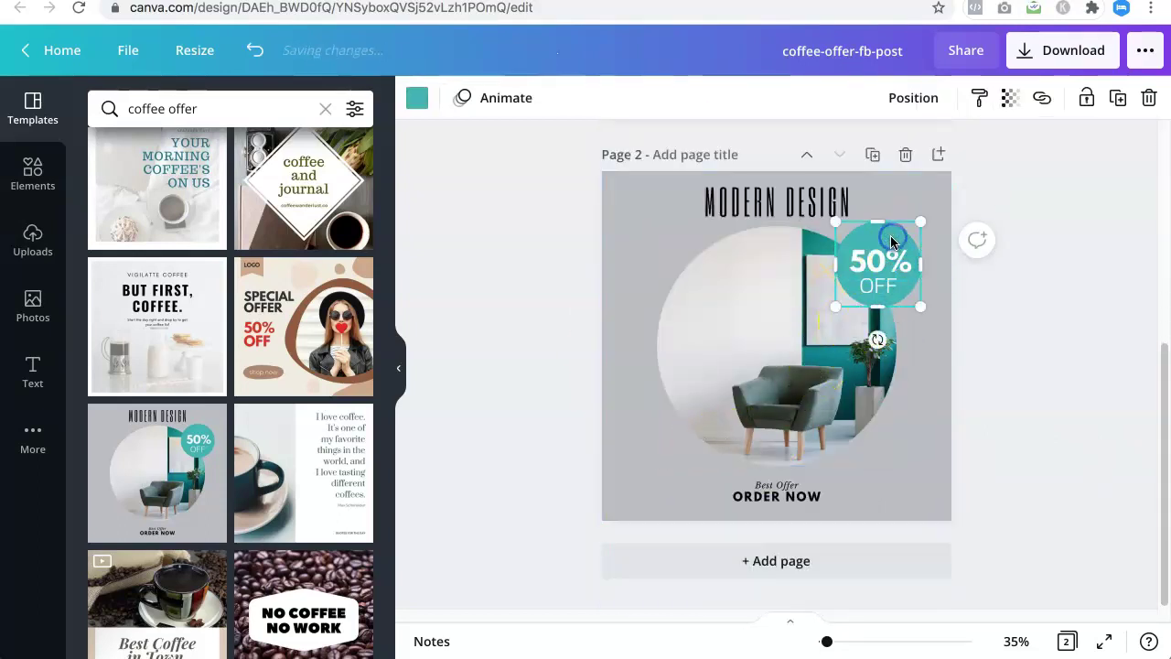
{"action": "left_click", "coordinate": [868, 271]}
{"action": "left_click", "coordinate": [873, 291], "text": "shift"}
{"action": "scroll", "coordinate": [874, 310], "scroll_direction": "up", "scroll_amount": 4}
{"action": "left_click", "coordinate": [912, 256]}
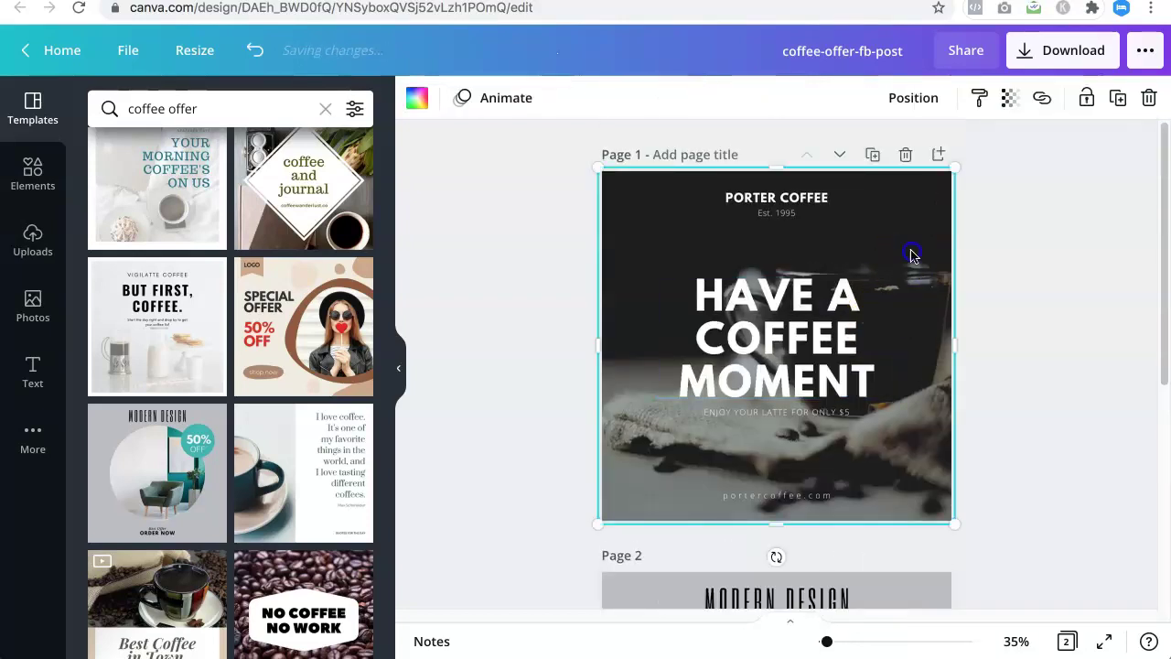
{"action": "key", "text": "ctrl+z"}
{"action": "left_click", "coordinate": [1126, 317]}
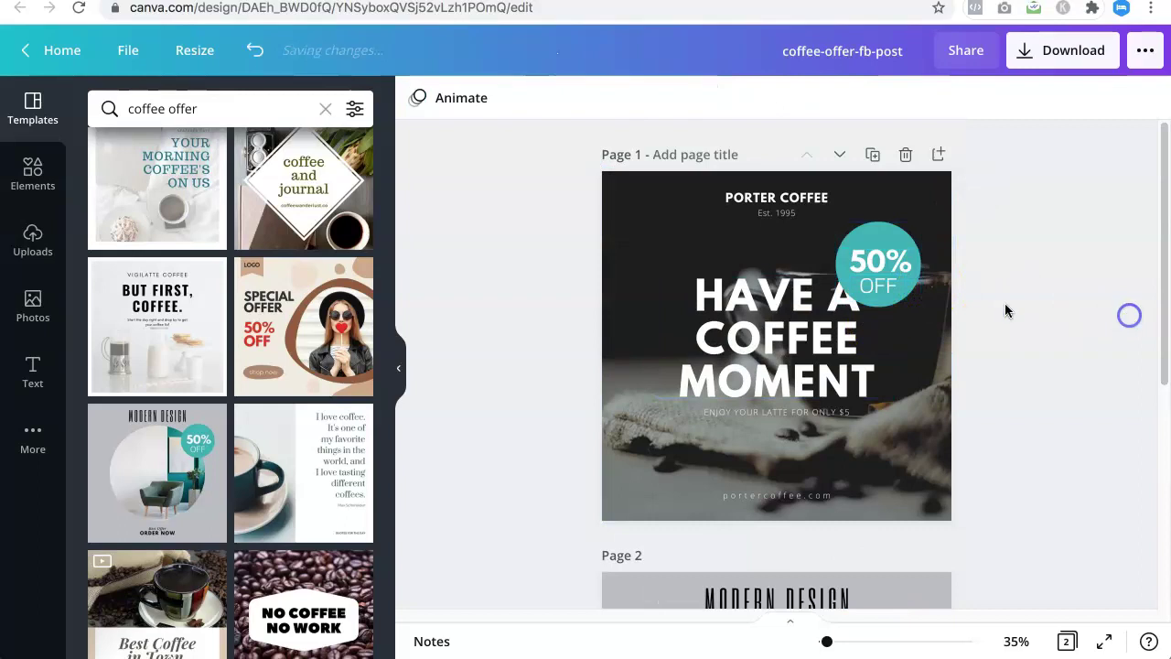
- Send the teal circle of the 50% OFF badge on page 1 one layer backward
{"action": "left_click", "coordinate": [881, 273]}
{"action": "left_click", "coordinate": [883, 329]}
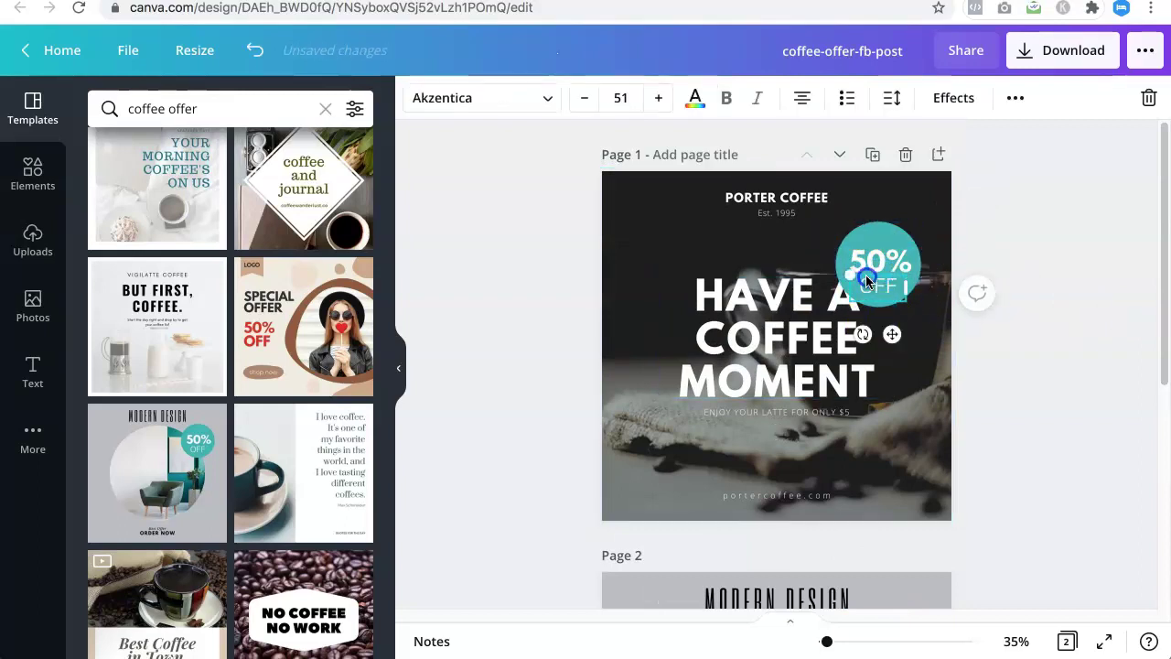
{"action": "left_click", "coordinate": [884, 229]}
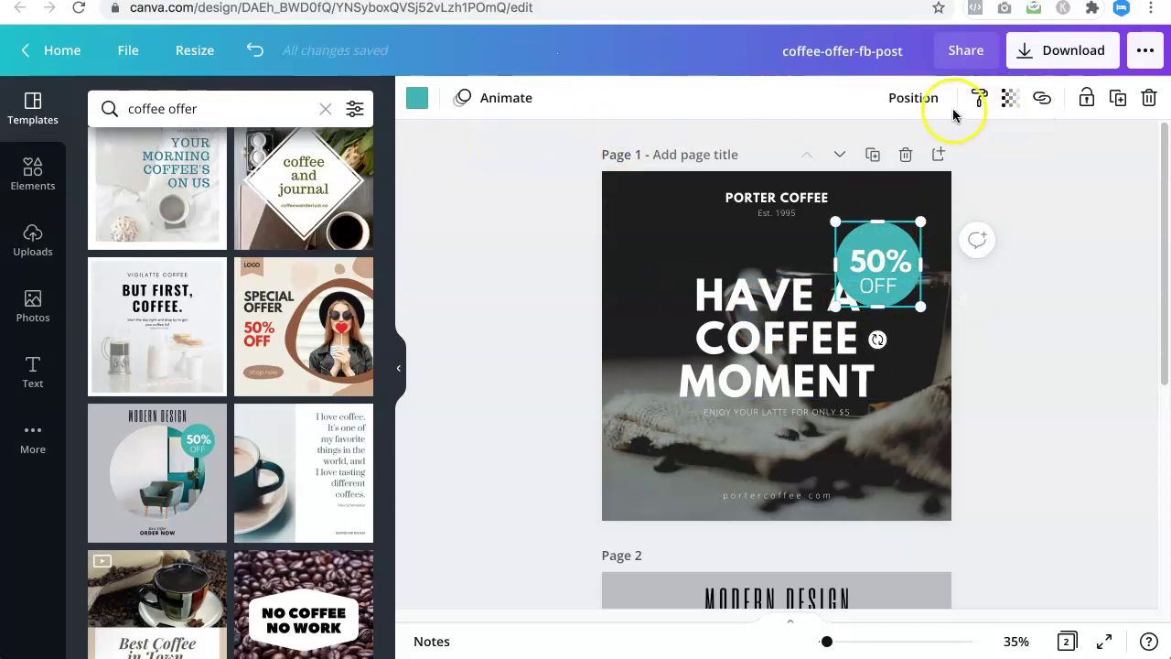
{"action": "left_click", "coordinate": [913, 98]}
{"action": "left_click", "coordinate": [871, 155]}
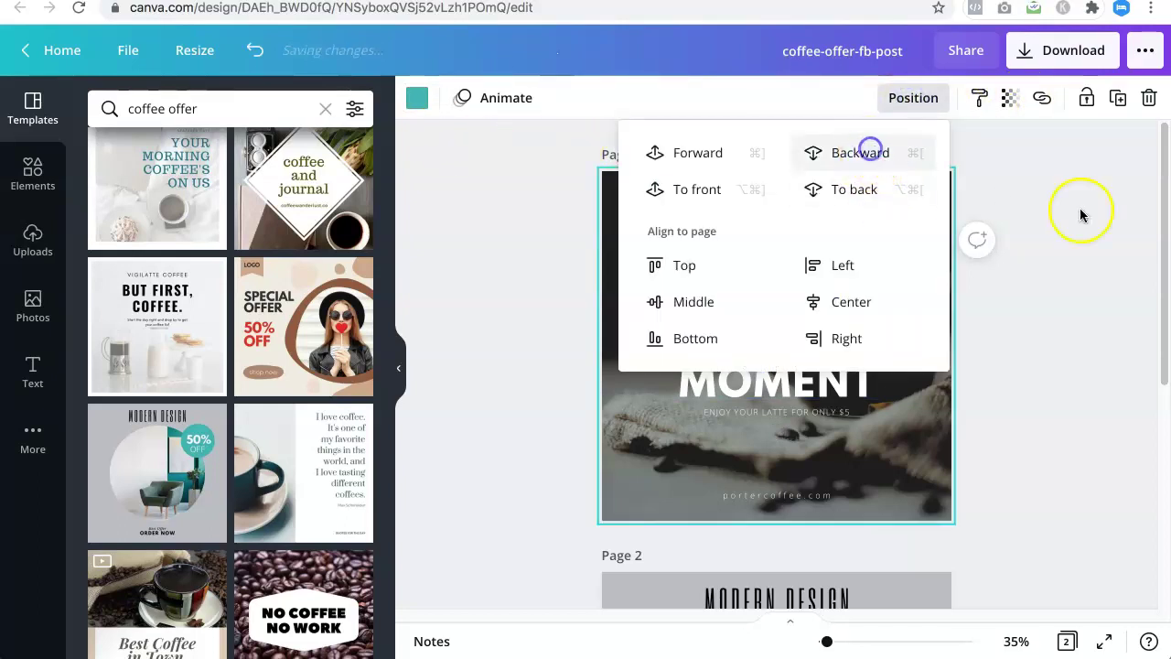
{"action": "left_click", "coordinate": [1077, 230]}
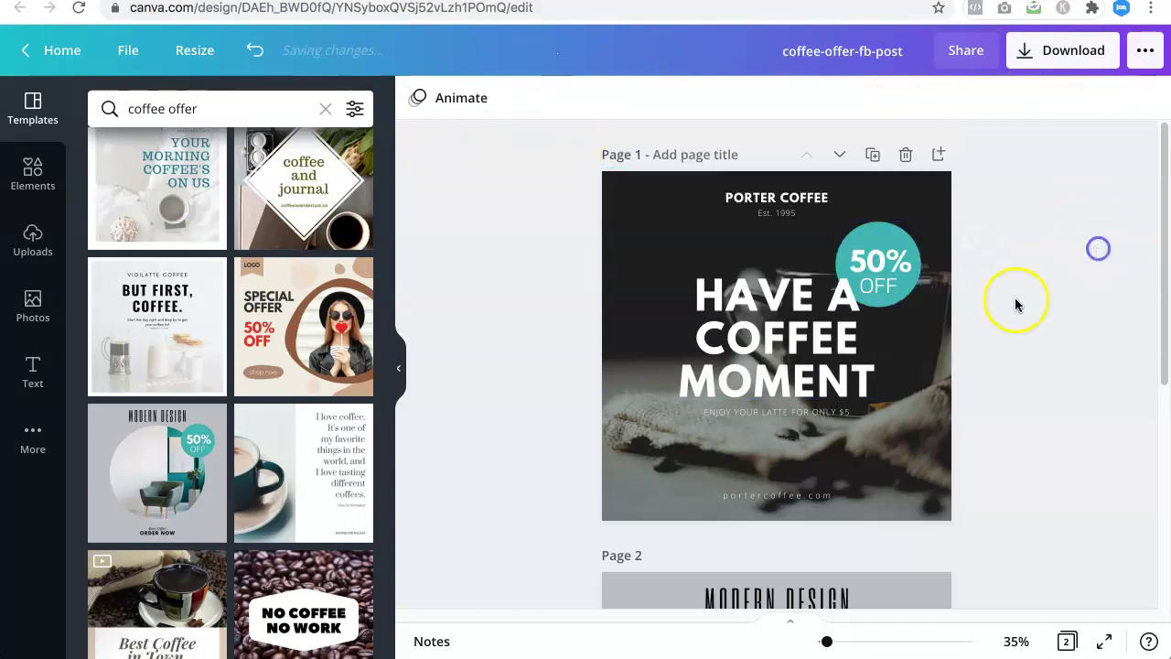
- Recolor the badge circle on page 1 to the bright red default color
{"action": "left_click", "coordinate": [911, 265]}
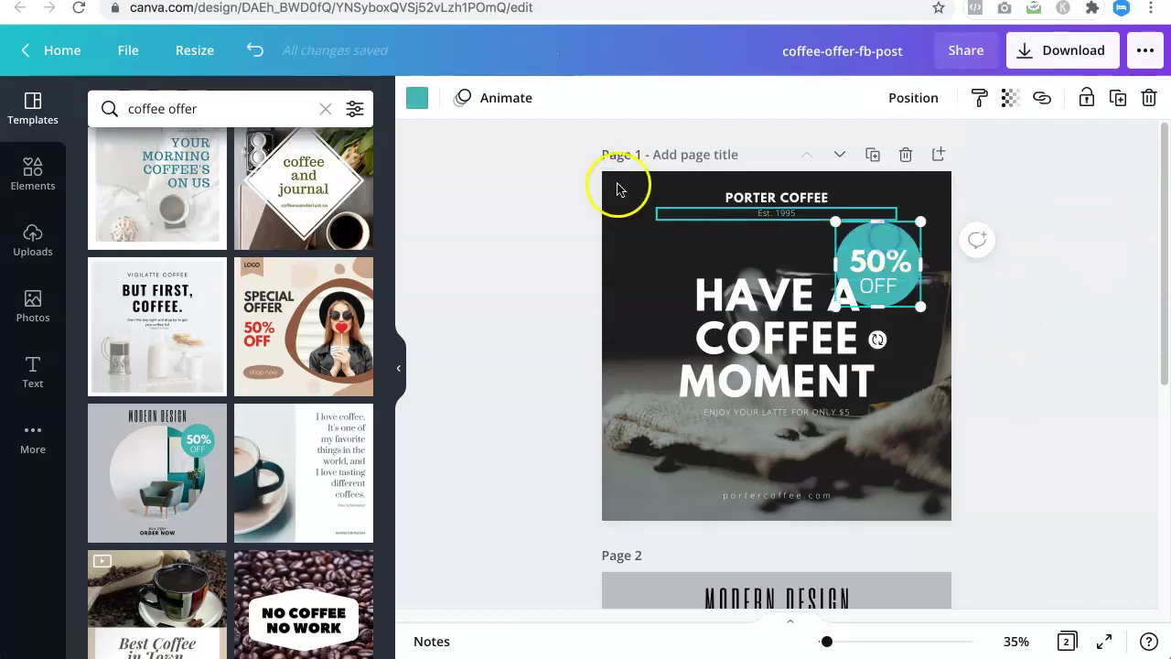
{"action": "left_click", "coordinate": [417, 98]}
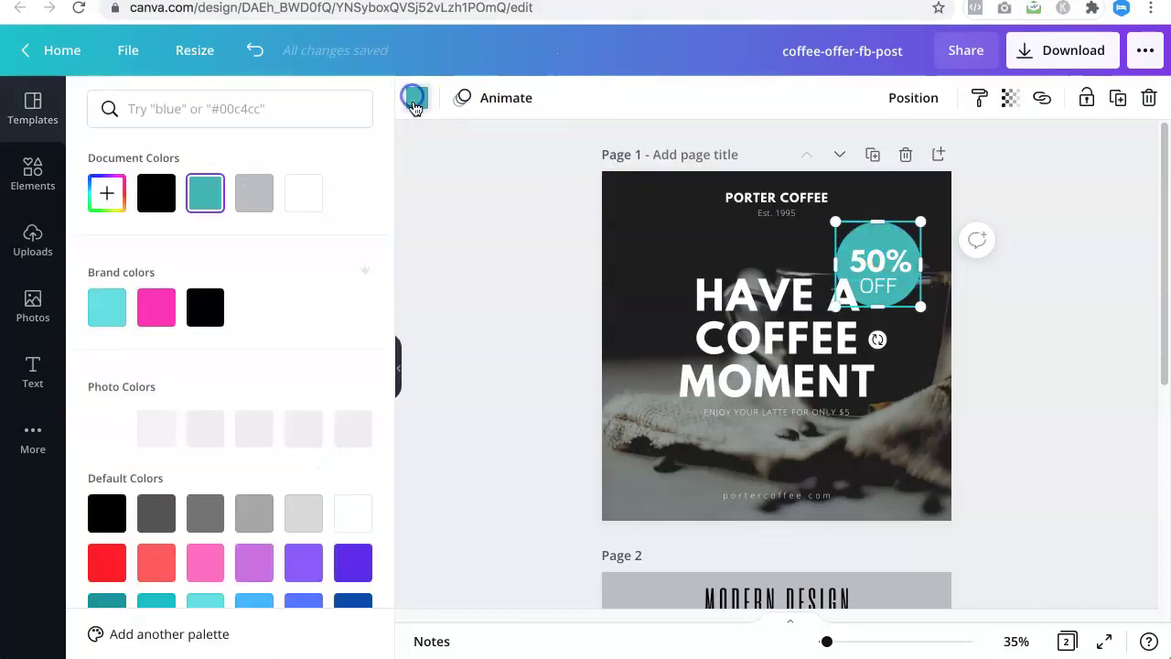
{"action": "left_click", "coordinate": [107, 561]}
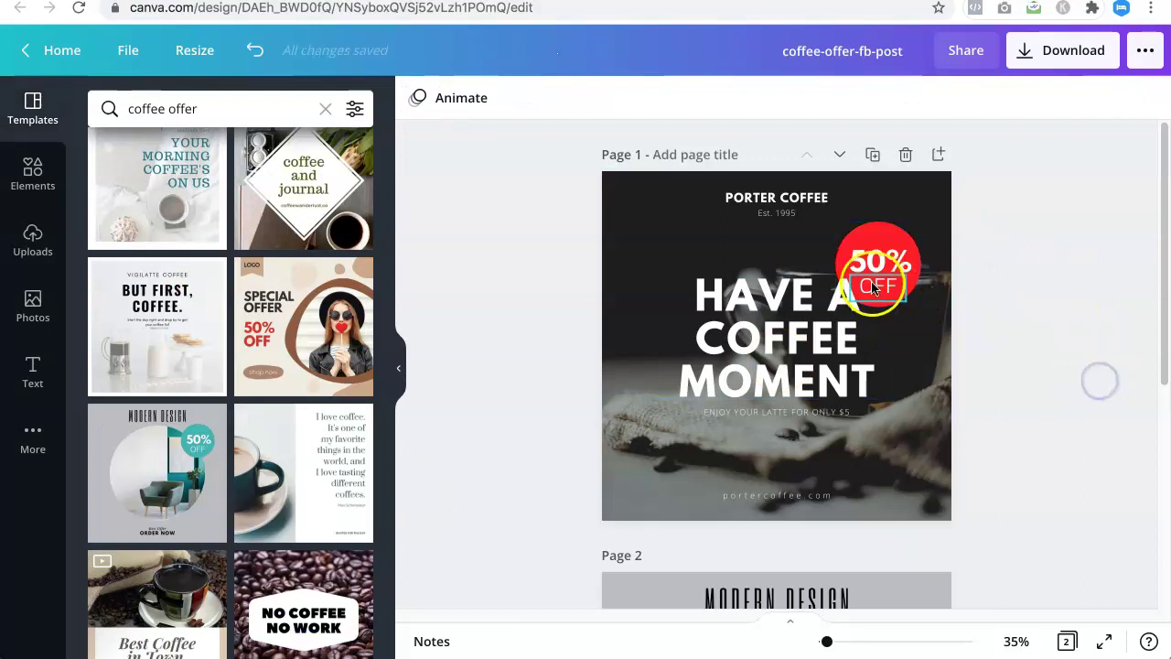
- Shift the HAVE A COFFEE MOMENT heading slightly down, keeping it centered on page 1
{"action": "left_click", "coordinate": [797, 332]}
{"action": "left_click_drag", "start_coordinate": [810, 335], "coordinate": [810, 344]}
{"action": "key", "text": "ctrl+z"}
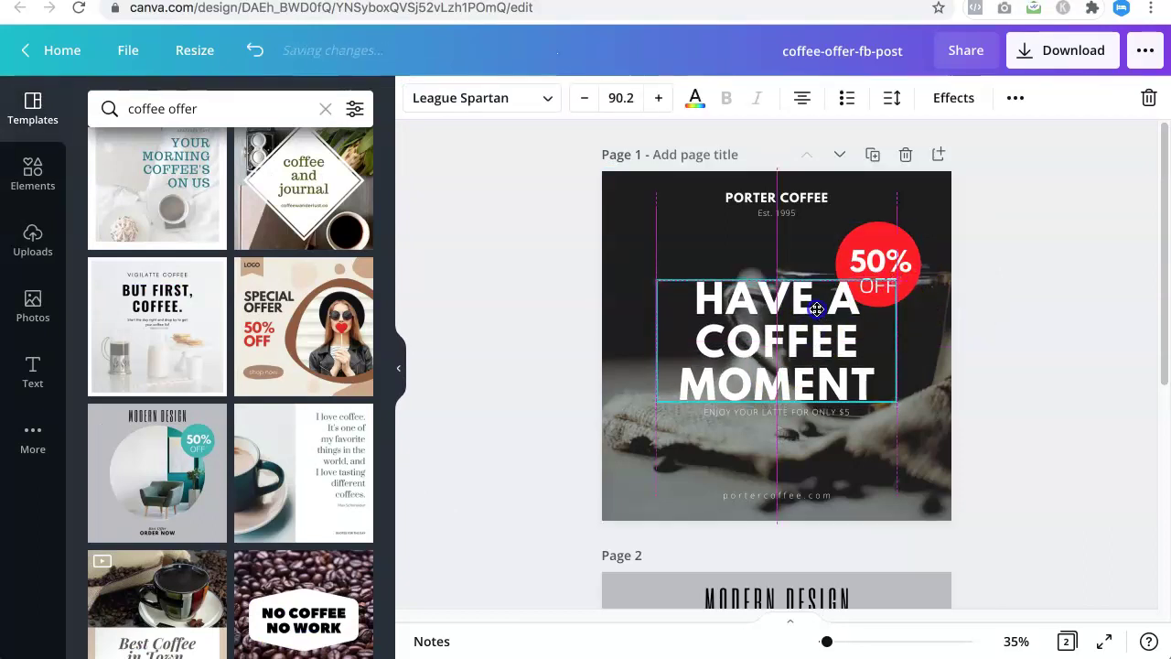
- Change the price in the "Enjoy your latte for only" tagline on page 1 to $2.50
{"action": "left_click", "coordinate": [813, 421]}
{"action": "left_click", "coordinate": [810, 414]}
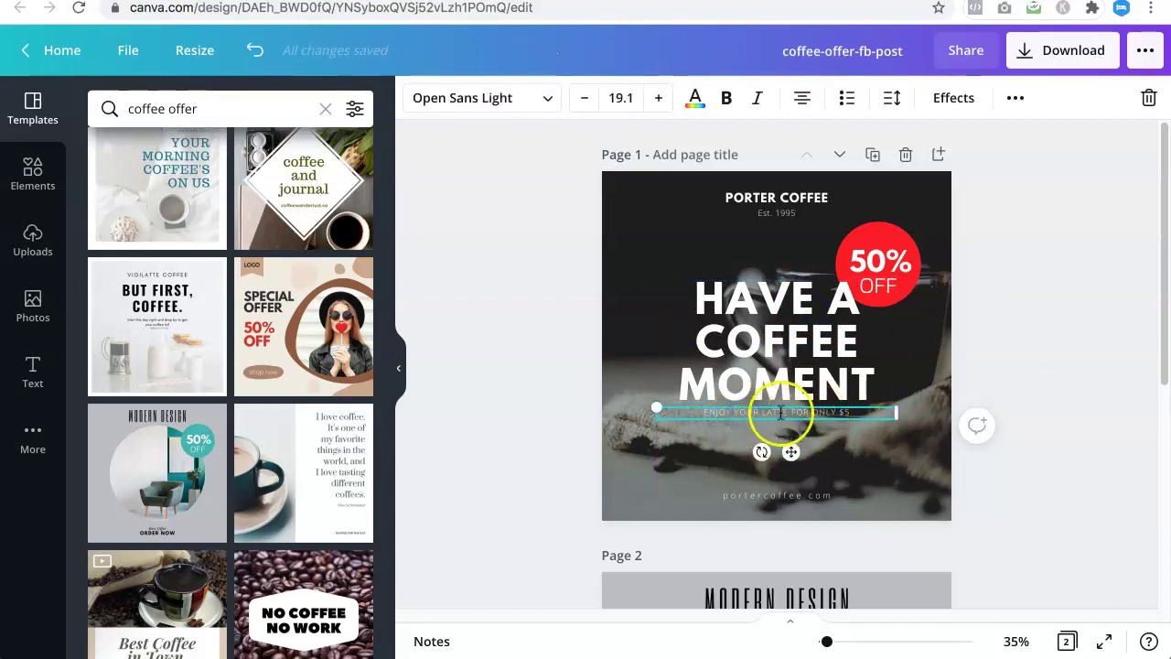
{"action": "left_click", "coordinate": [876, 263]}
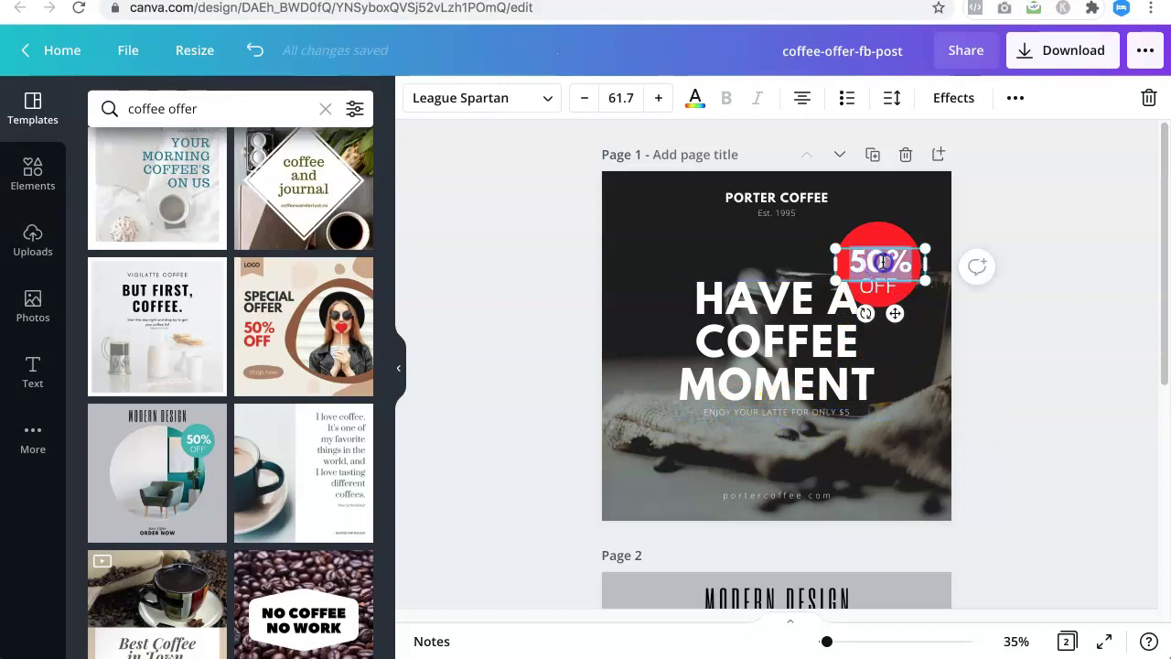
{"action": "left_click_drag", "start_coordinate": [906, 263], "coordinate": [837, 261]}
{"action": "left_click", "coordinate": [760, 411]}
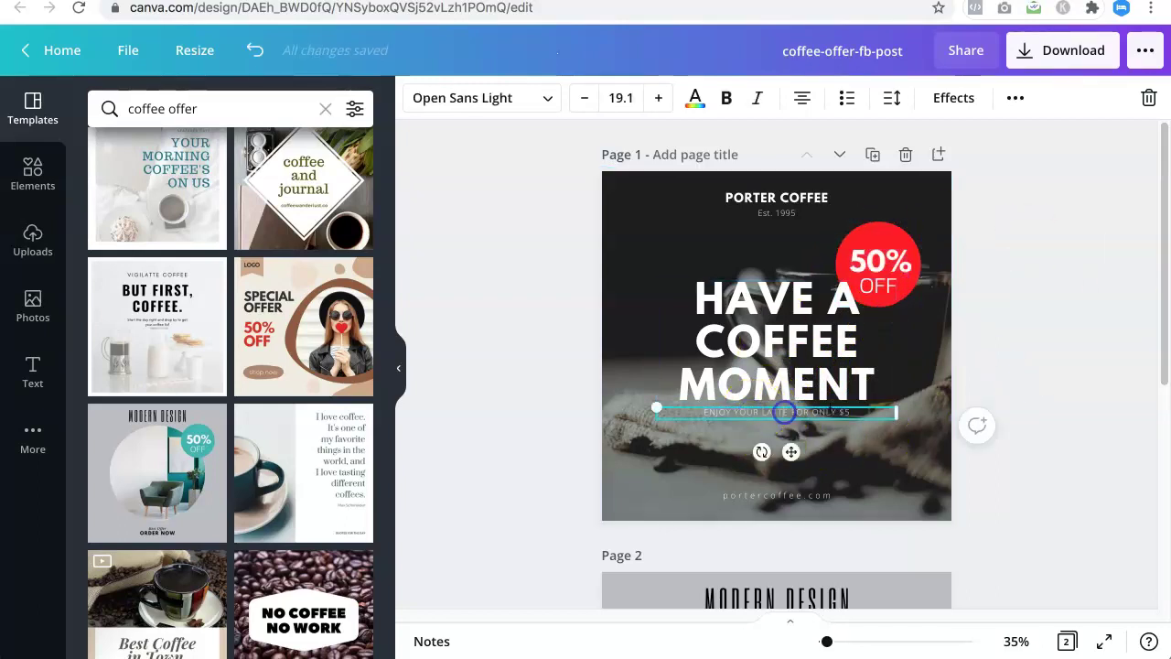
{"action": "key", "text": "BackSpace"}
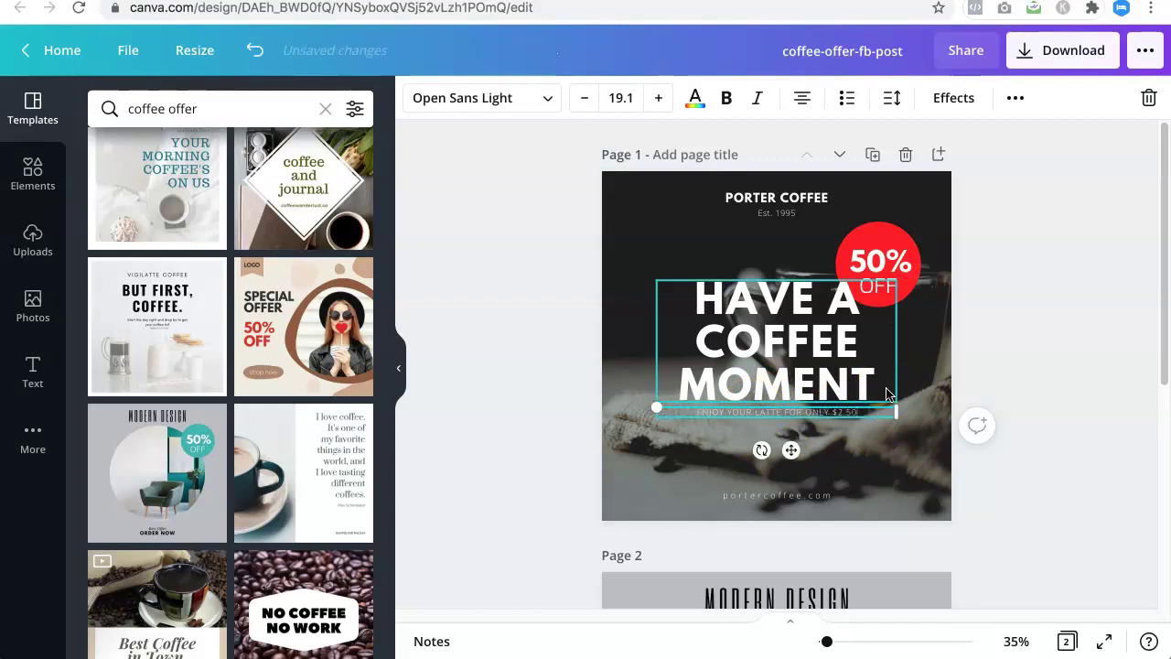
{"action": "left_click", "coordinate": [1109, 408]}
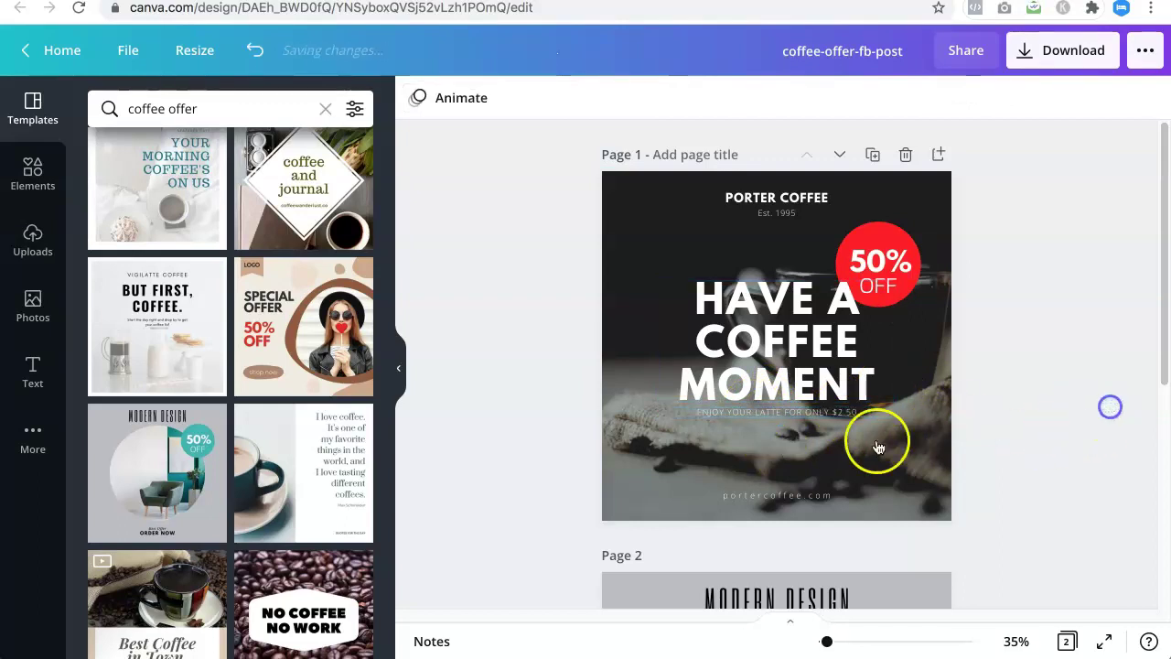
{"action": "left_click", "coordinate": [815, 411]}
{"action": "left_click", "coordinate": [1048, 334]}
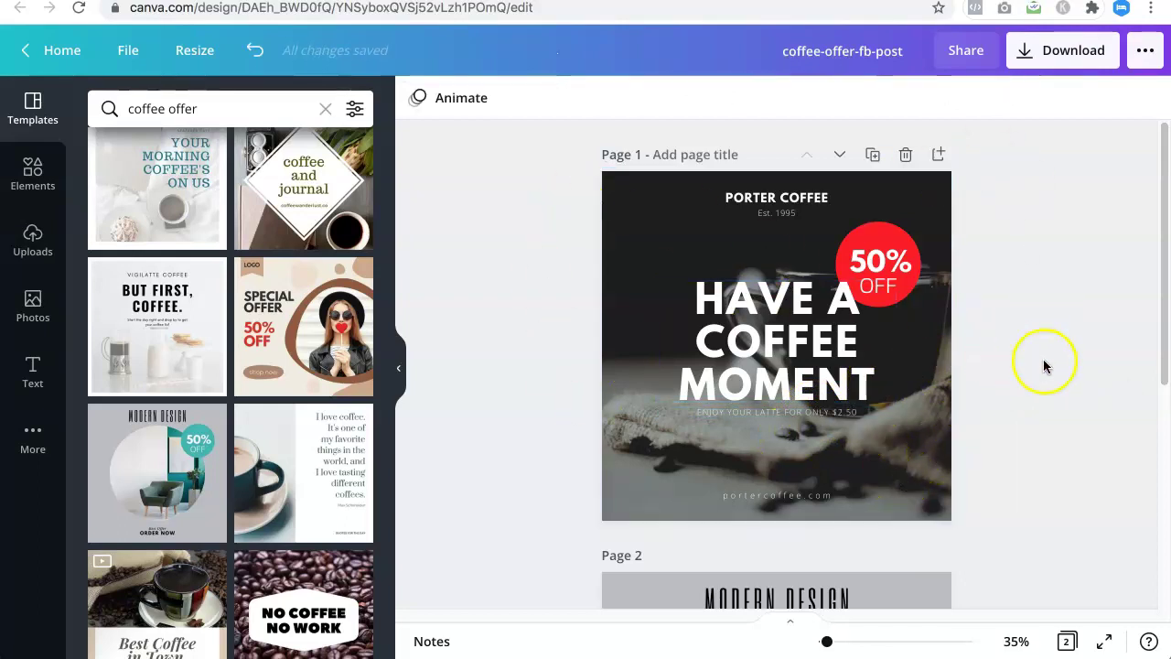
{"action": "left_click", "coordinate": [668, 227]}
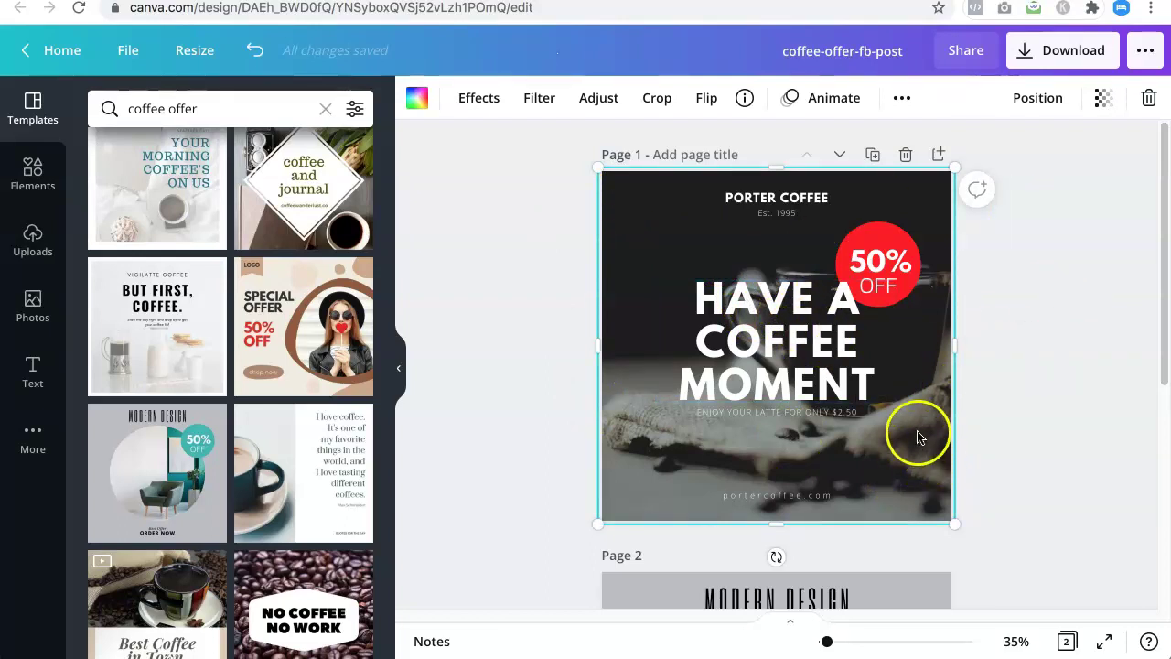
{"action": "left_click", "coordinate": [1078, 353]}
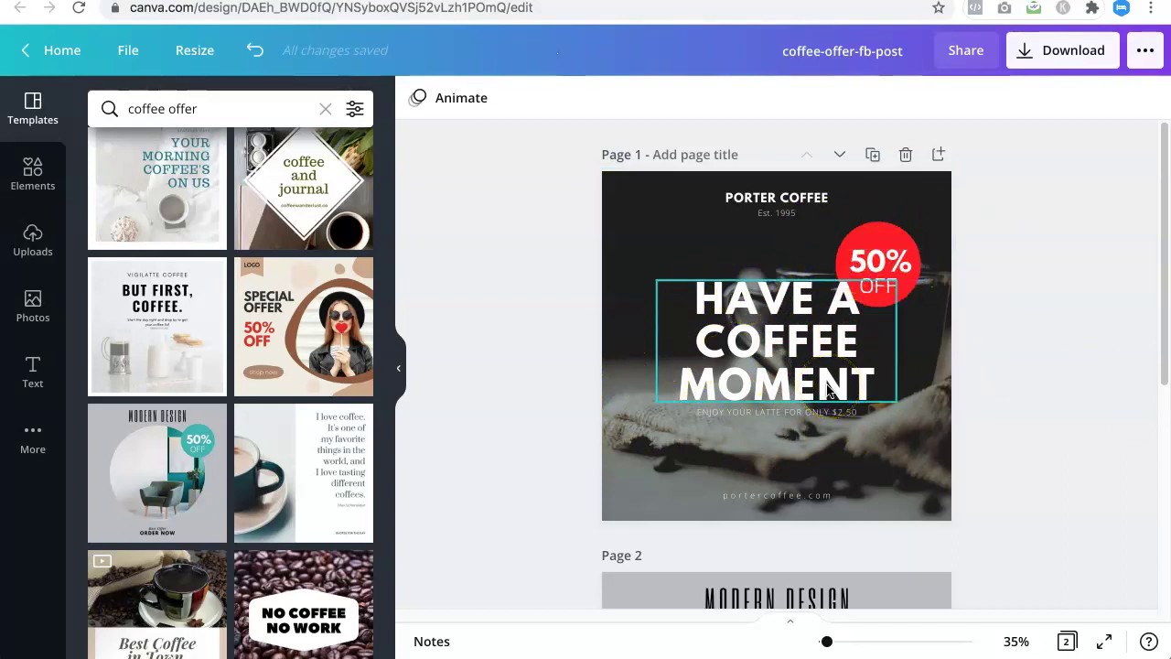
{"action": "left_click", "coordinate": [1012, 349]}
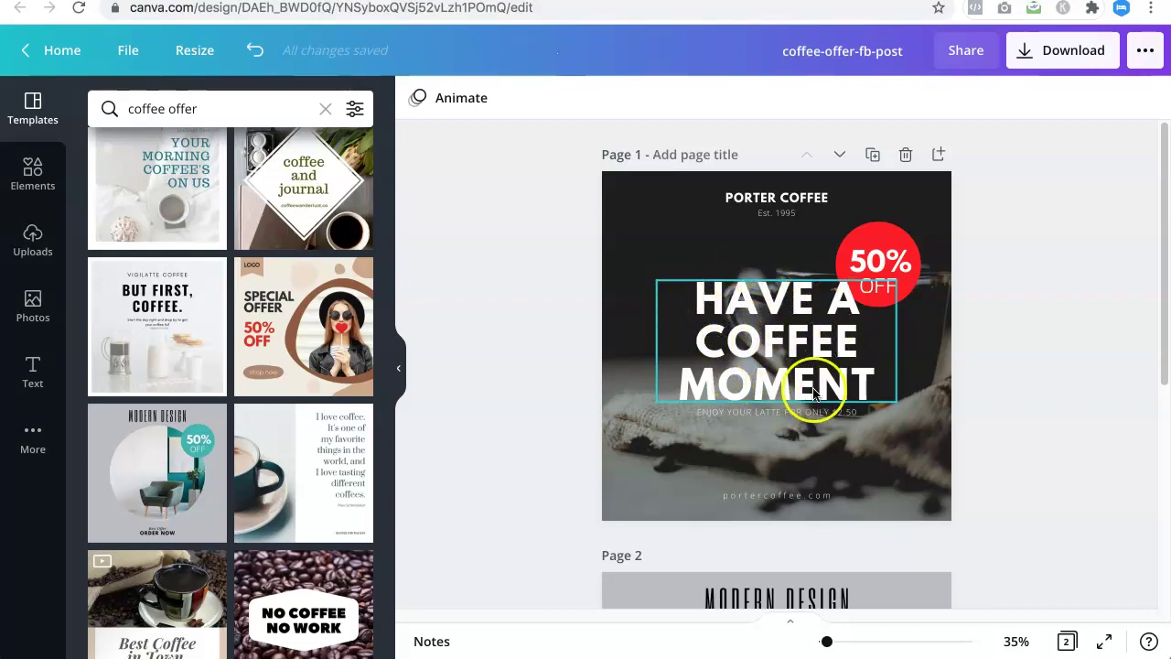
- Make the latte price tagline below the heading on page 1 bold
{"action": "left_click", "coordinate": [723, 412]}
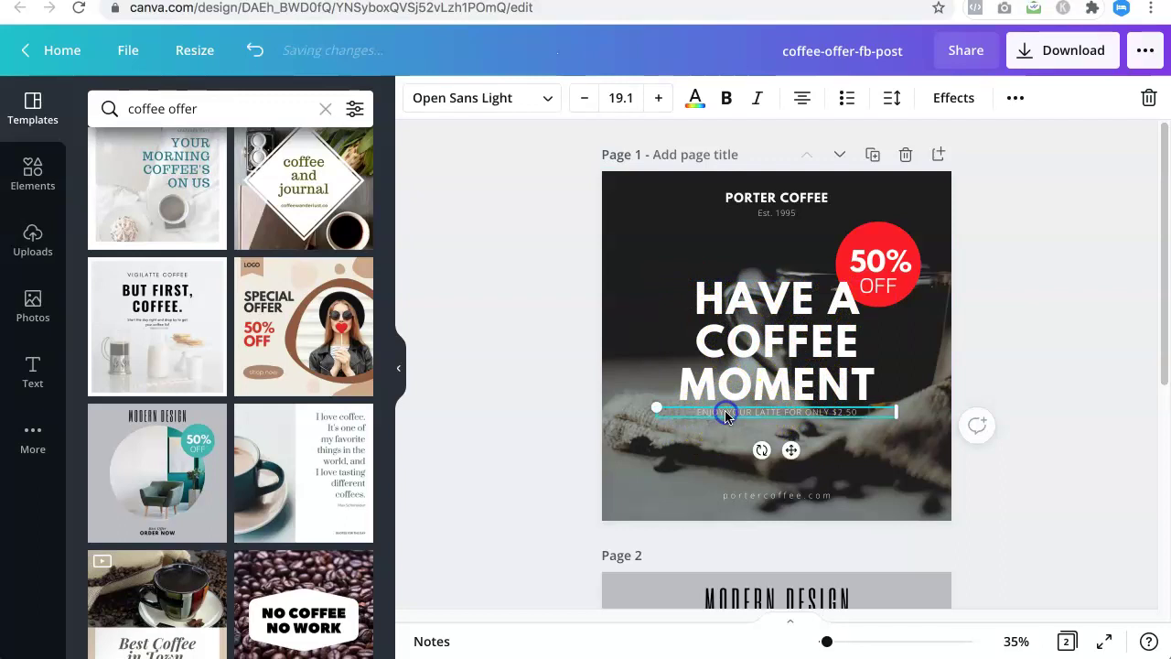
{"action": "left_click", "coordinate": [726, 98]}
{"action": "left_click", "coordinate": [1059, 295]}
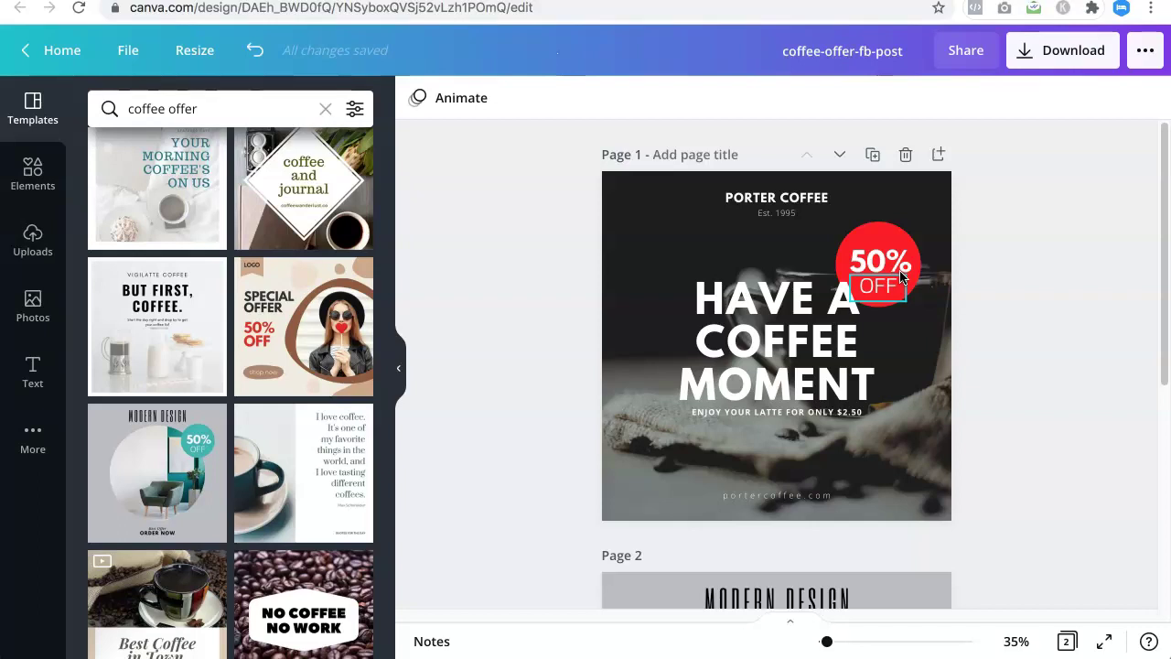
{"action": "left_click", "coordinate": [747, 437]}
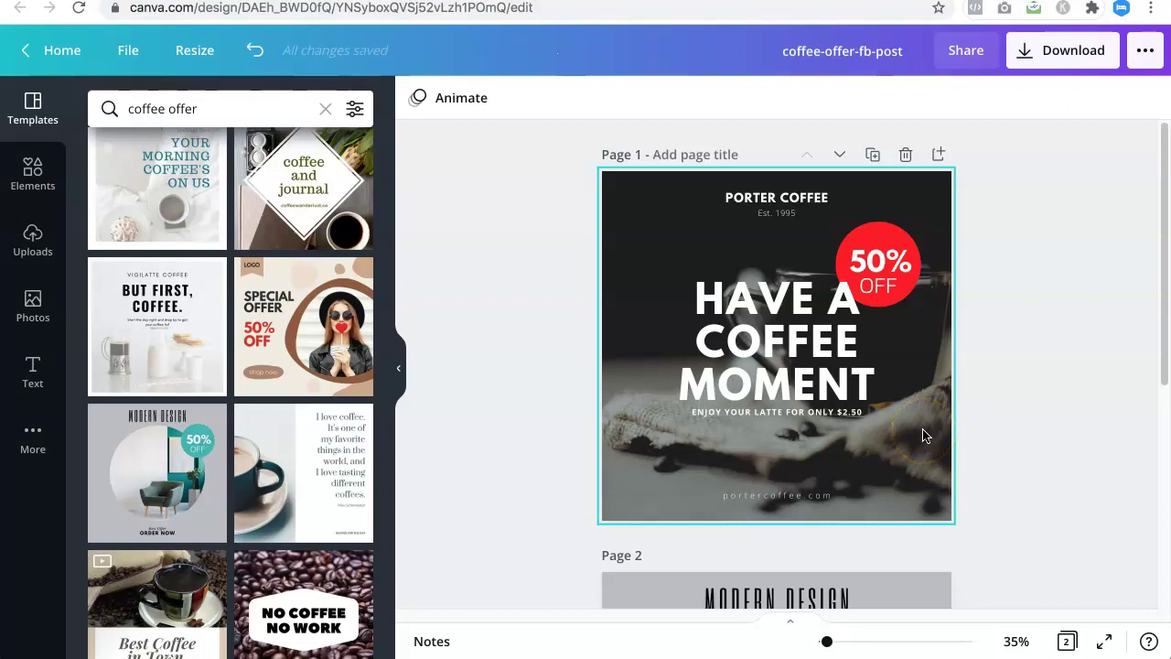
{"action": "left_click", "coordinate": [1118, 387]}
{"action": "scroll", "coordinate": [1098, 356], "scroll_direction": "down", "scroll_amount": 3}
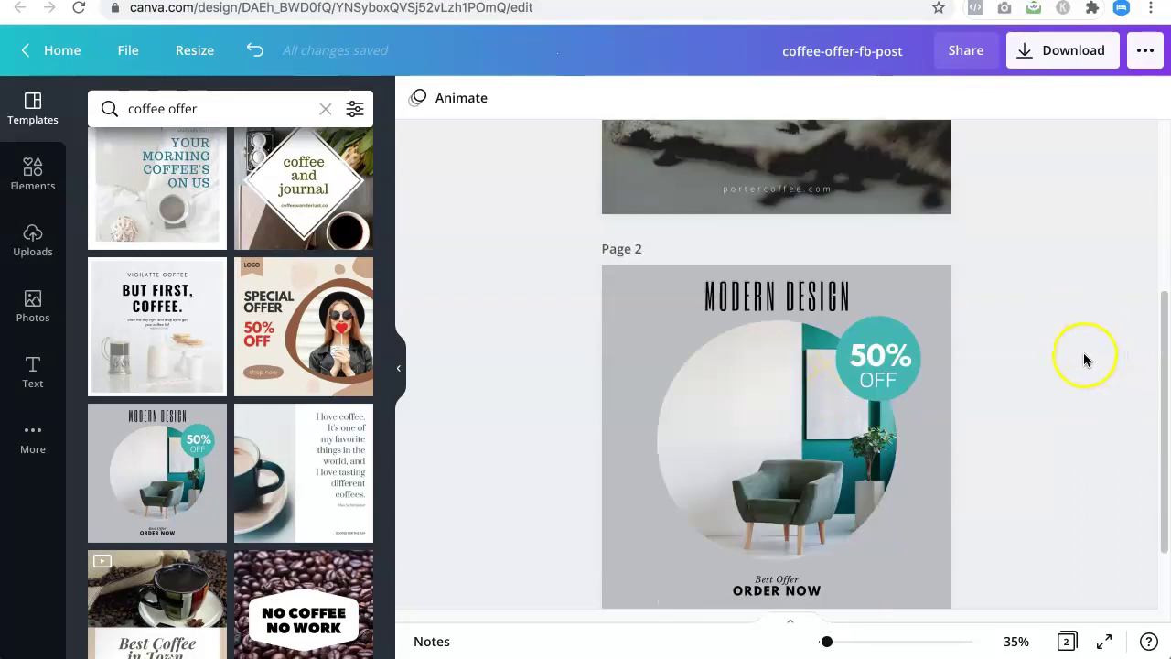
{"action": "scroll", "coordinate": [1046, 343], "scroll_direction": "up", "scroll_amount": 3}
{"action": "scroll", "coordinate": [959, 324], "scroll_direction": "down", "scroll_amount": 5}
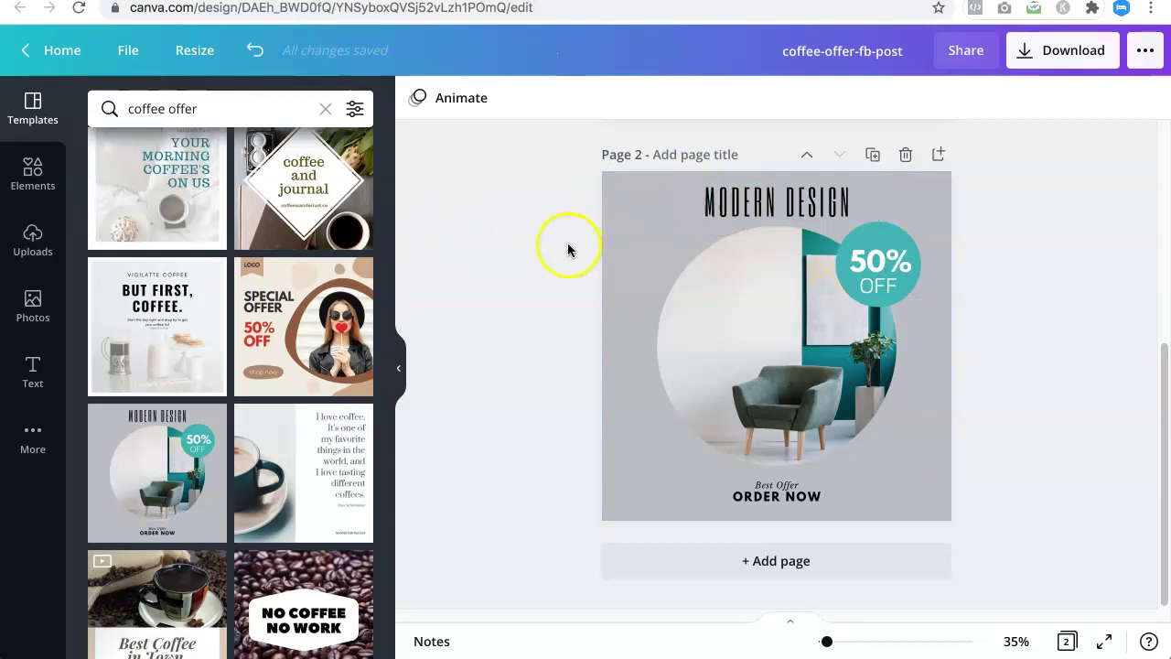
- Replace the MODERN DESIGN title on page 2 with the PORTER COFFEE and Est. 1995 texts copied from page 1
{"action": "scroll", "coordinate": [567, 242], "scroll_direction": "up", "scroll_amount": 5}
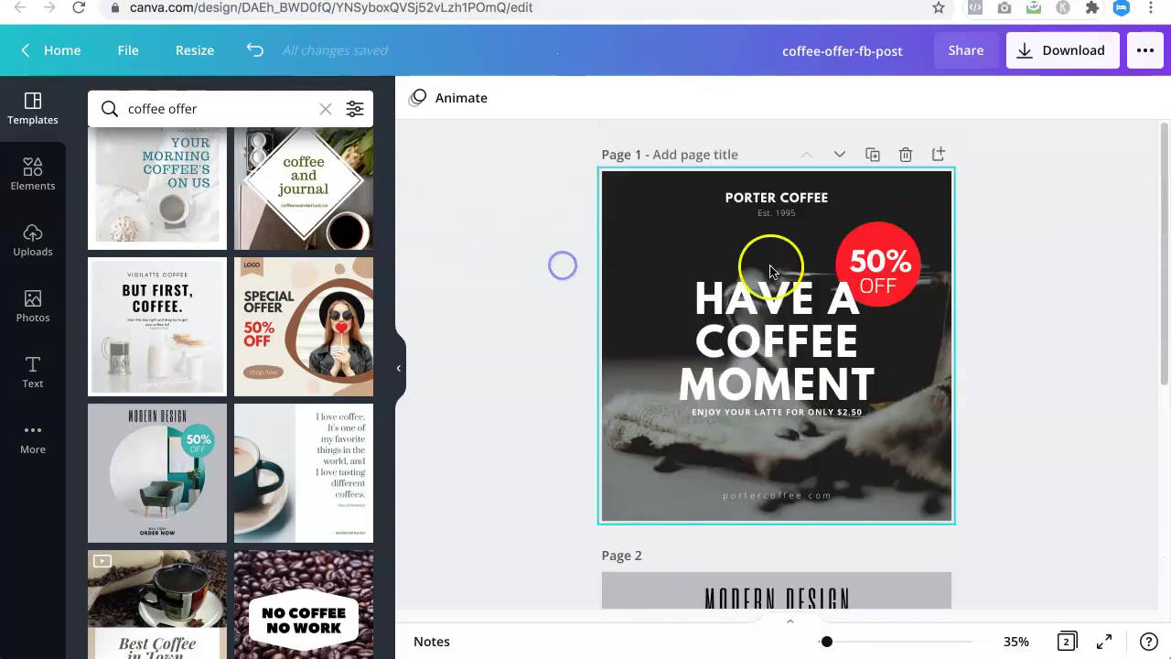
{"action": "left_click_drag", "start_coordinate": [518, 189], "coordinate": [784, 221]}
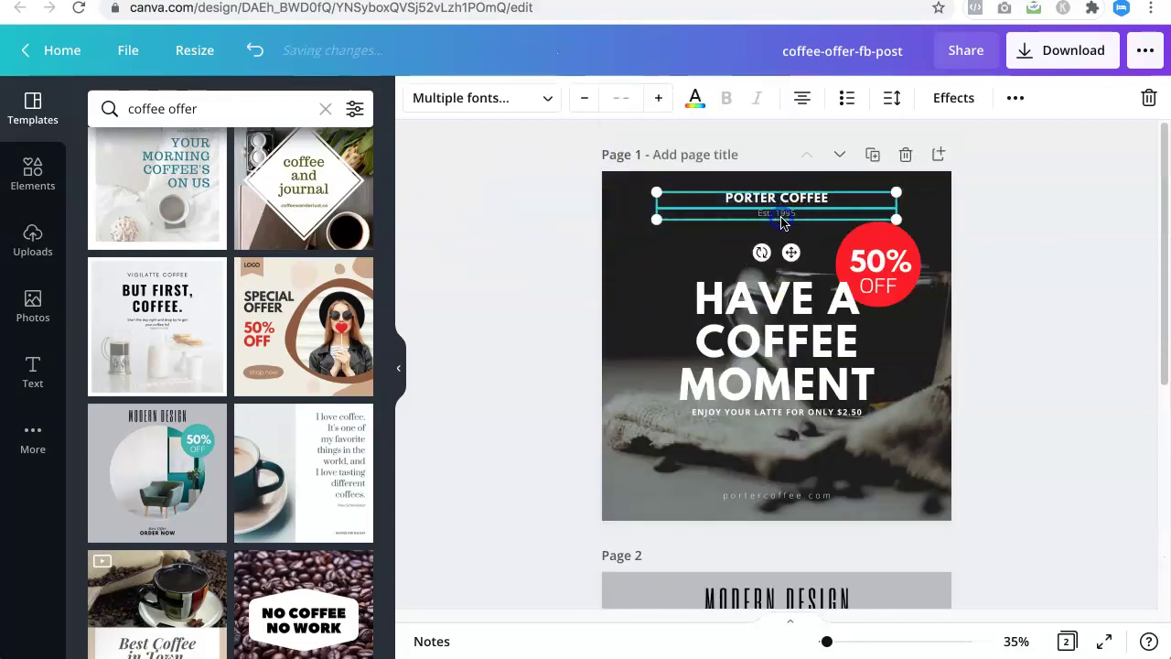
{"action": "scroll", "coordinate": [635, 301], "scroll_direction": "down", "scroll_amount": 5}
{"action": "left_click", "coordinate": [764, 236]}
{"action": "key", "text": "Delete"}
{"action": "key", "text": "ctrl+v"}
{"action": "left_click", "coordinate": [466, 259]}
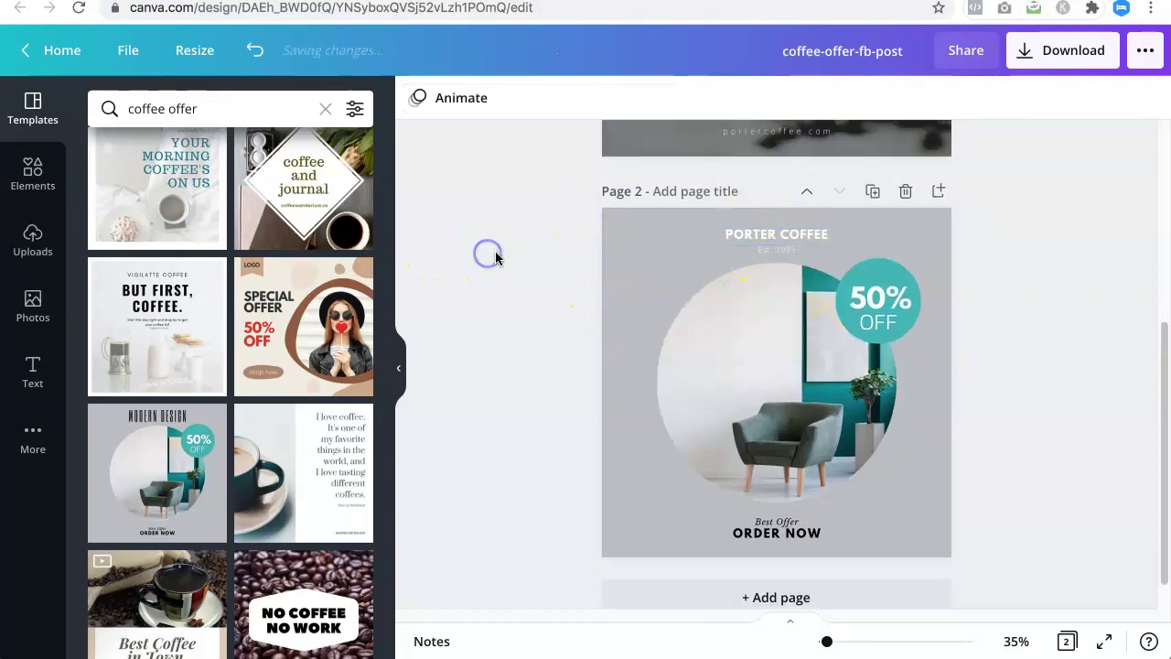
- Set the background of page 2 to the black document color
{"action": "scroll", "coordinate": [549, 260], "scroll_direction": "up", "scroll_amount": 4}
{"action": "scroll", "coordinate": [613, 284], "scroll_direction": "down", "scroll_amount": 2}
{"action": "scroll", "coordinate": [640, 366], "scroll_direction": "down", "scroll_amount": 1}
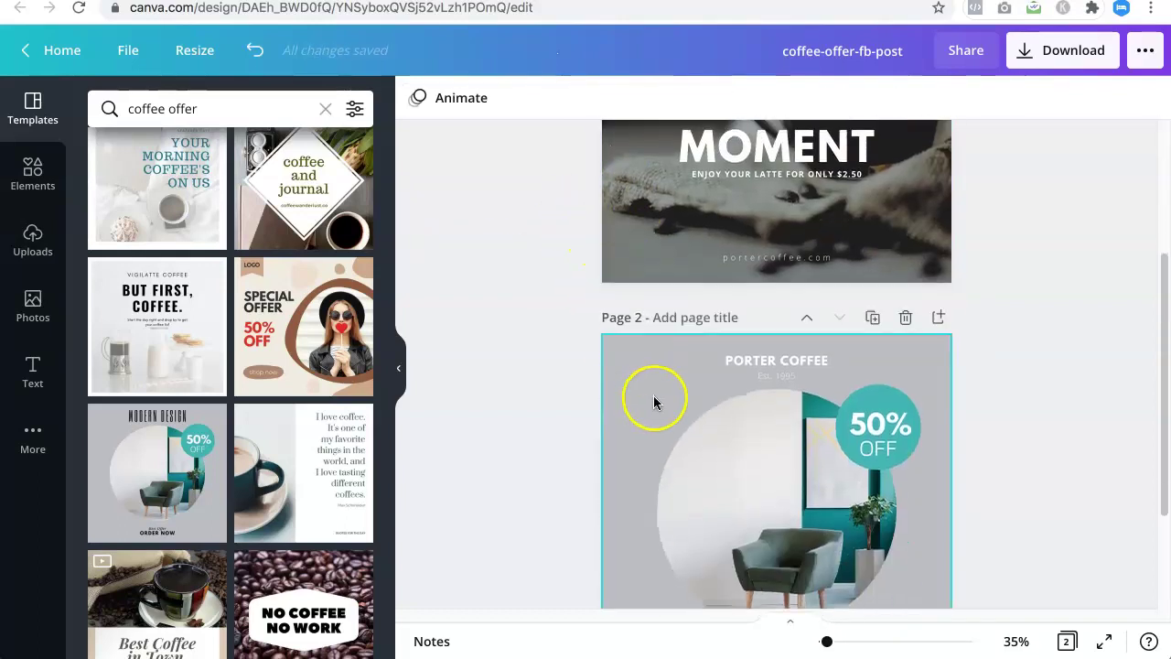
{"action": "left_click", "coordinate": [650, 397]}
{"action": "left_click", "coordinate": [415, 97]}
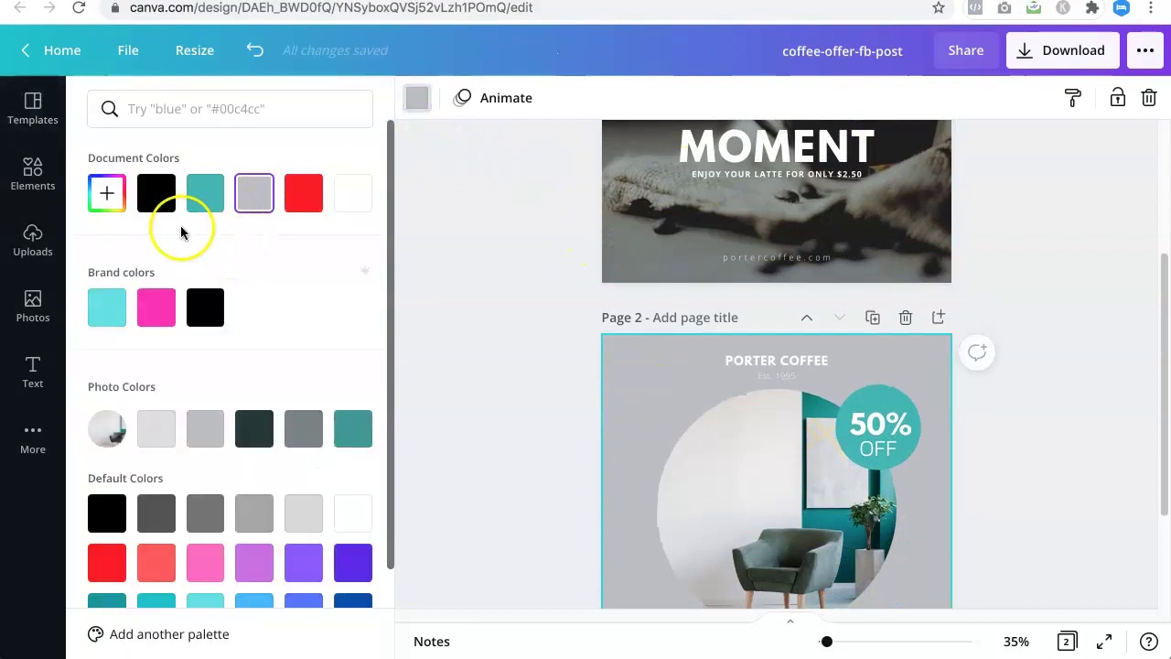
{"action": "left_click", "coordinate": [155, 192]}
{"action": "scroll", "coordinate": [439, 307], "scroll_direction": "down", "scroll_amount": 2}
{"action": "scroll", "coordinate": [641, 347], "scroll_direction": "up", "scroll_amount": 2}
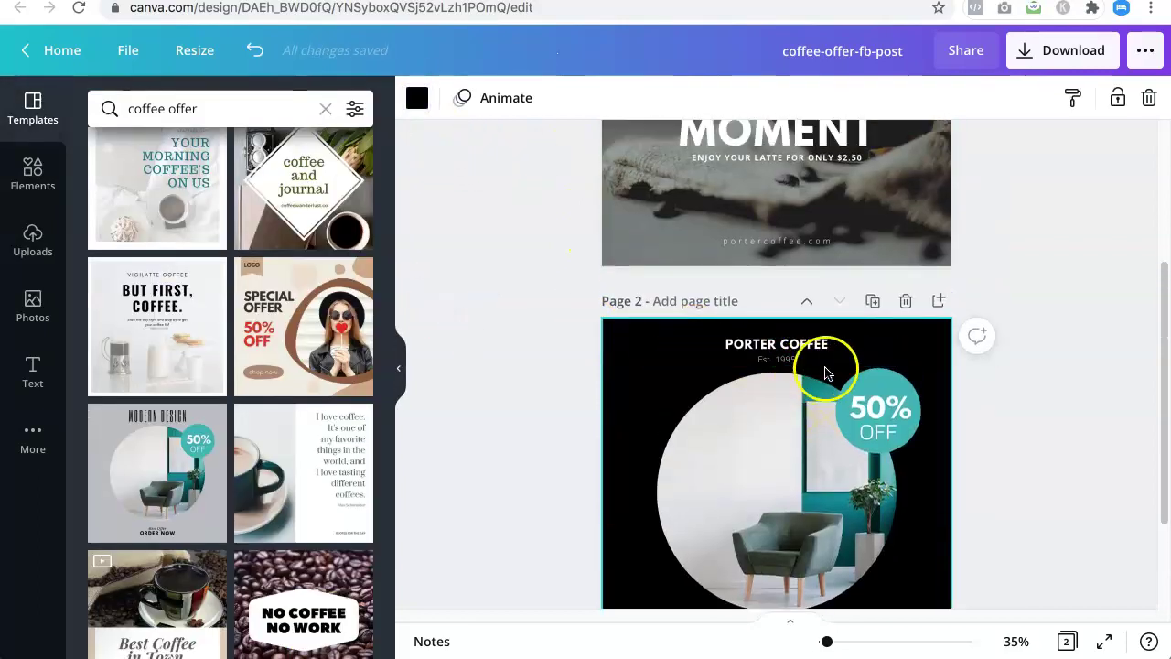
- Recolor the 50% OFF badge circle on page 2 with the red document color
{"action": "left_click", "coordinate": [874, 407]}
{"action": "left_click", "coordinate": [419, 99]}
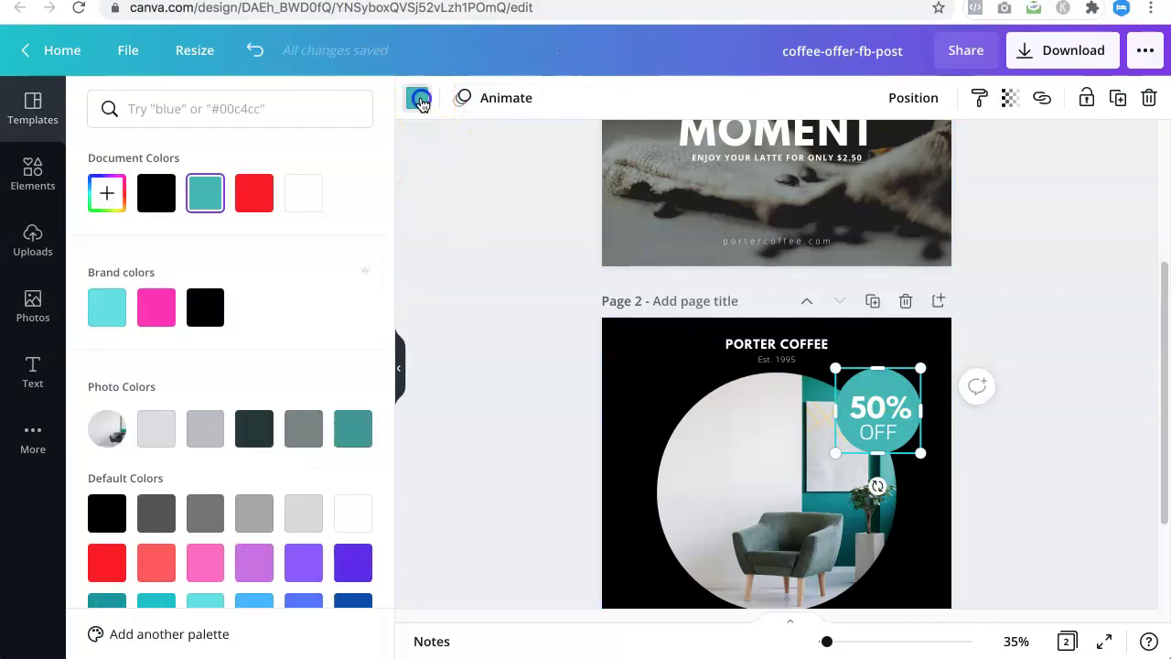
{"action": "left_click", "coordinate": [254, 192]}
{"action": "scroll", "coordinate": [540, 270], "scroll_direction": "up", "scroll_amount": 1}
{"action": "scroll", "coordinate": [549, 270], "scroll_direction": "up", "scroll_amount": 2}
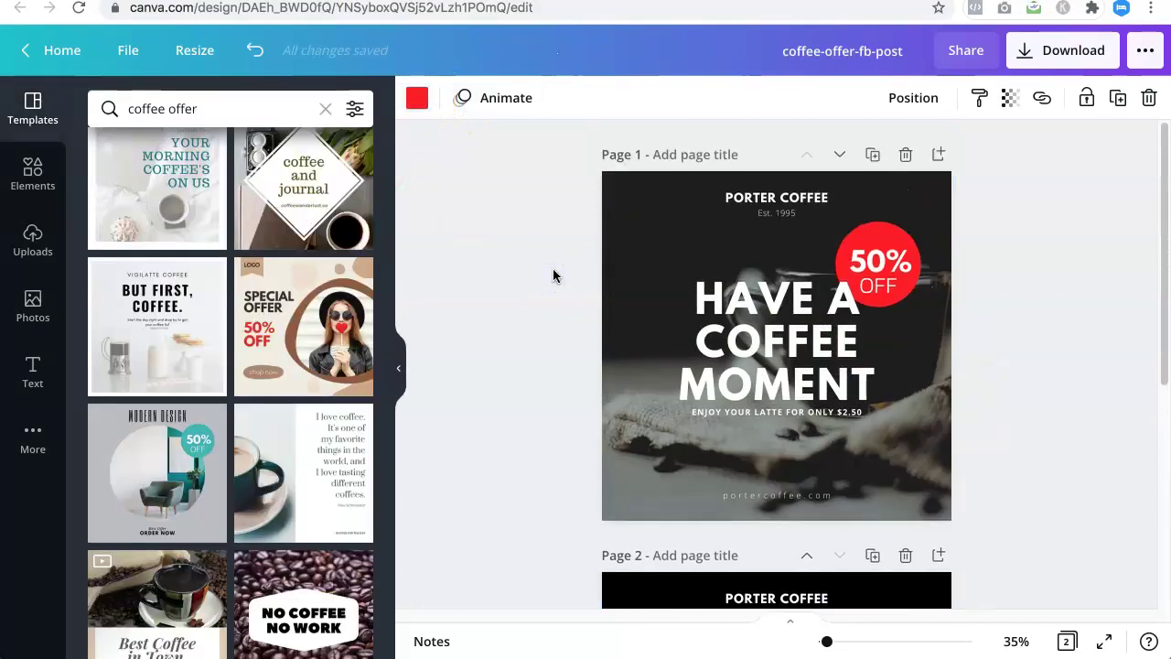
{"action": "scroll", "coordinate": [640, 306], "scroll_direction": "down", "scroll_amount": 3}
{"action": "left_click", "coordinate": [752, 334]}
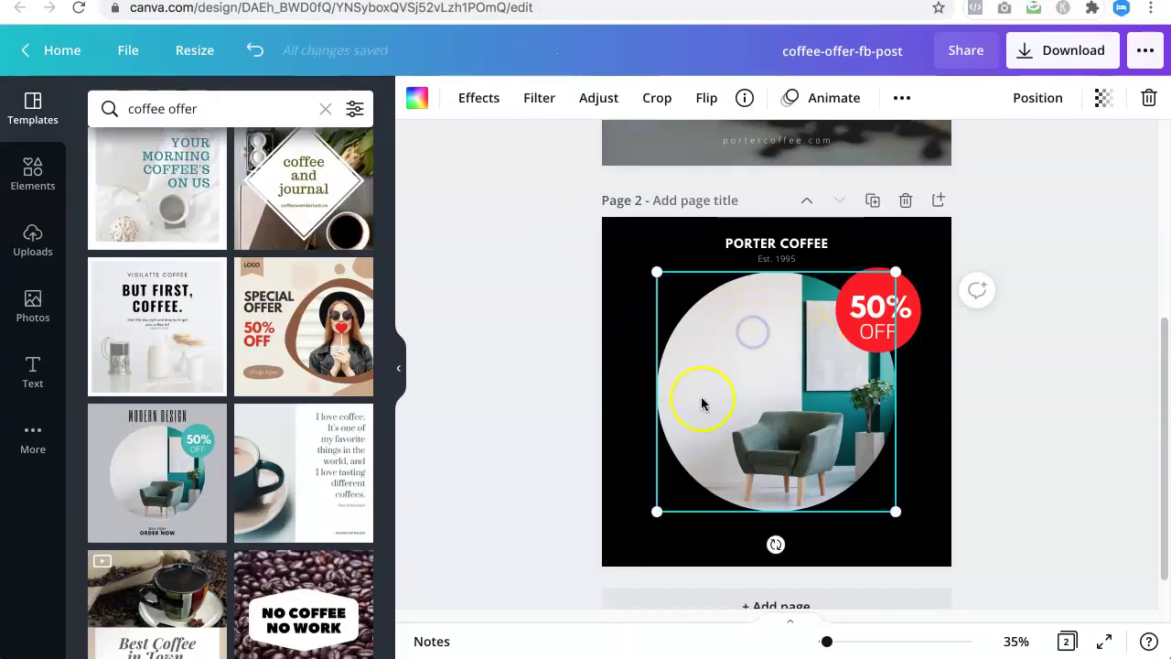
{"action": "left_click", "coordinate": [491, 256]}
{"action": "left_click", "coordinate": [191, 106]}
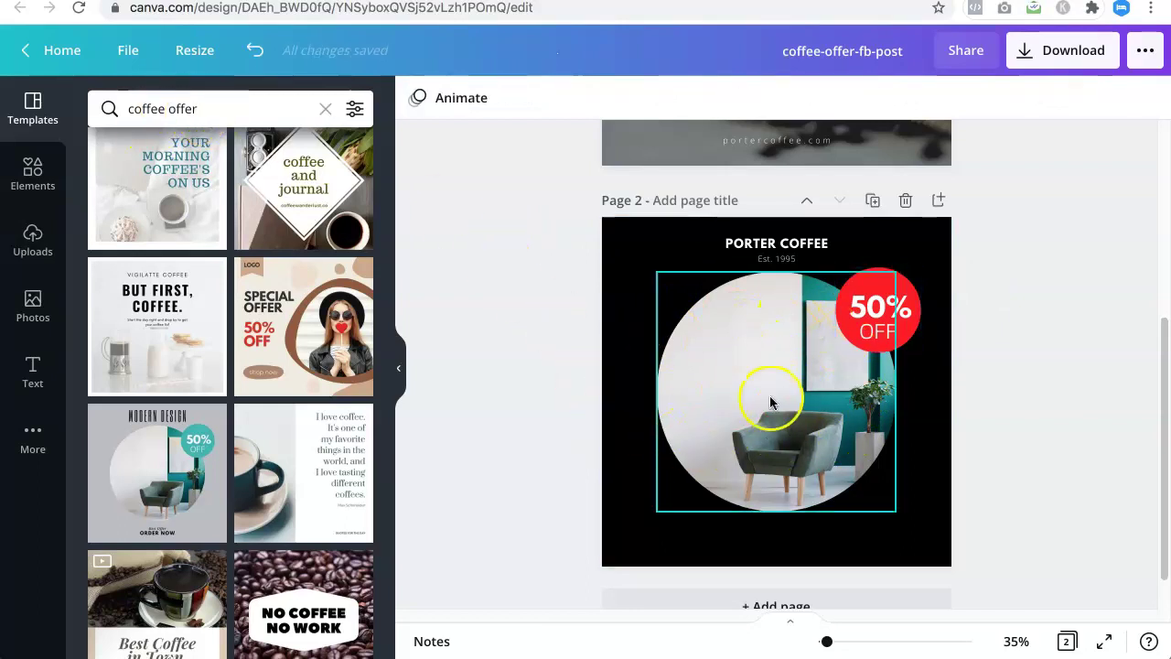
{"action": "scroll", "coordinate": [701, 382], "scroll_direction": "up", "scroll_amount": 2}
{"action": "scroll", "coordinate": [693, 389], "scroll_direction": "up", "scroll_amount": 2}
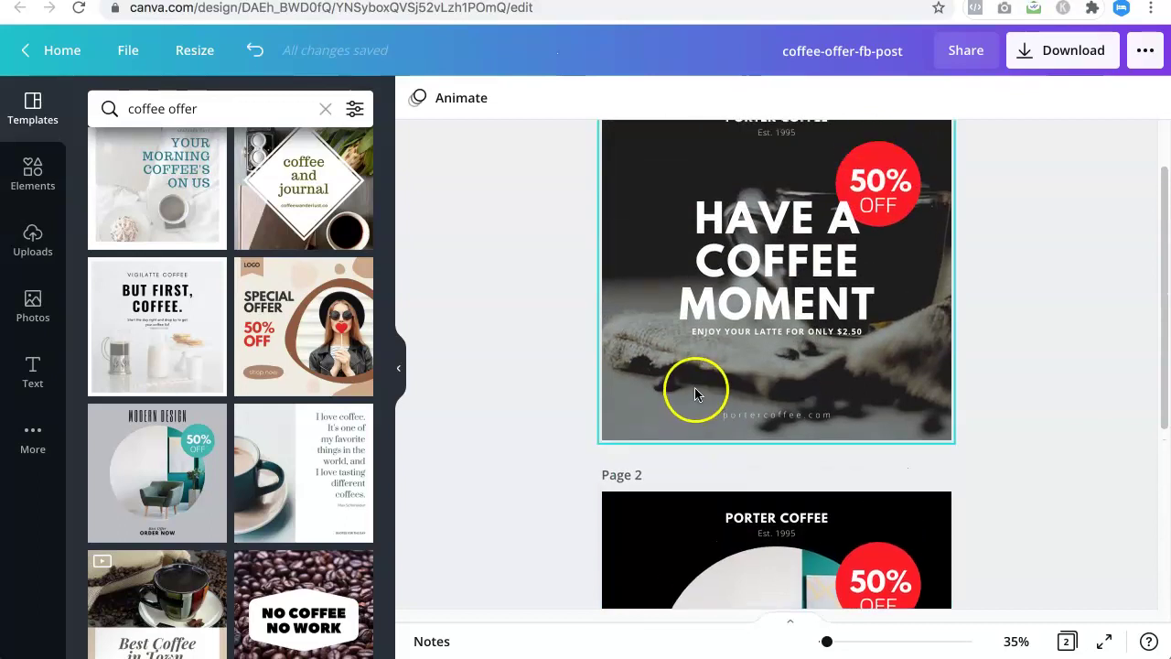
{"action": "scroll", "coordinate": [366, 248], "scroll_direction": "up", "scroll_amount": 1}
- Search the templates for "coffee"
{"action": "left_click", "coordinate": [170, 117]}
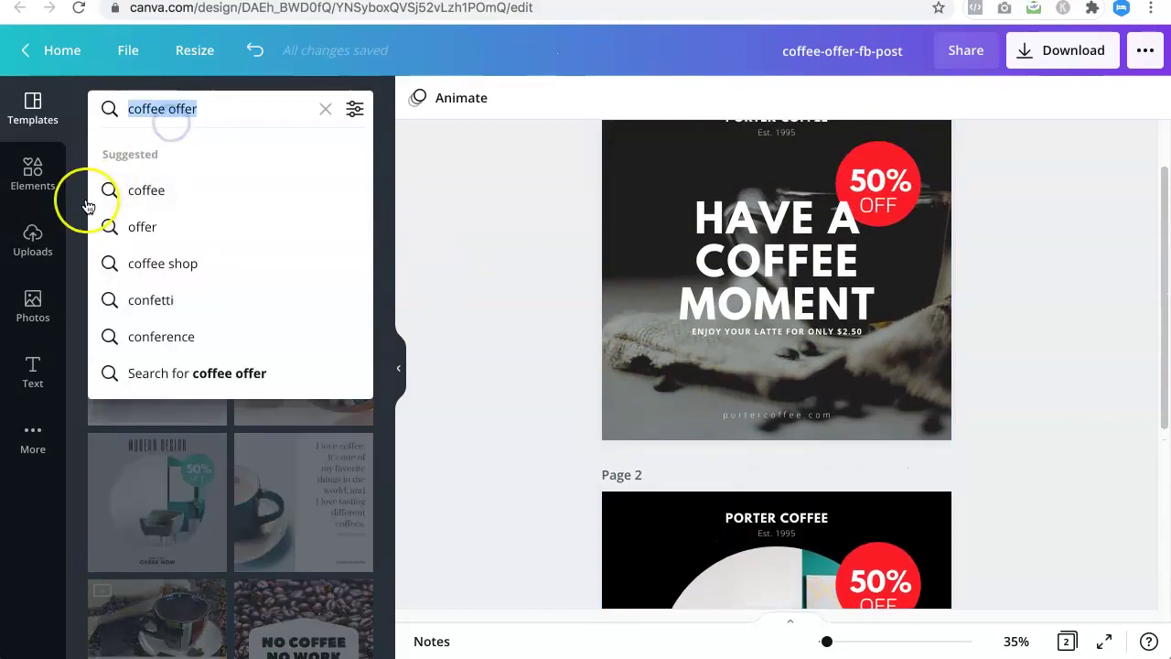
{"action": "type", "text": "coffee"}
{"action": "key", "text": "Return"}
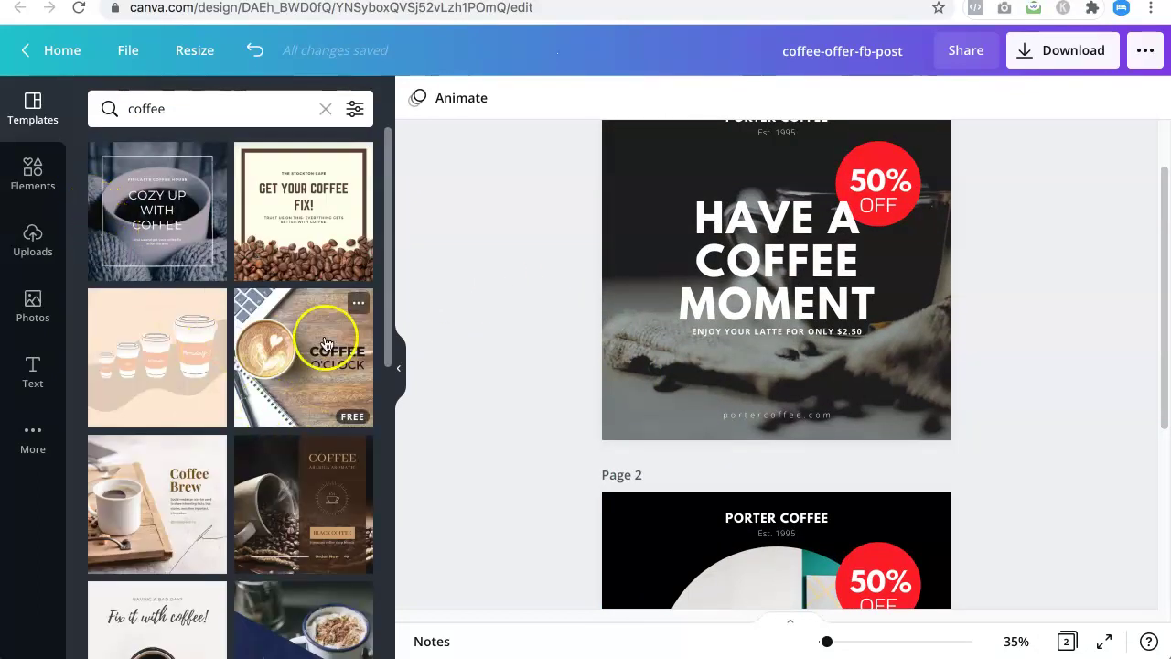
- Search the photo library for "coffee" and browse the results for a picture to use on page 2
{"action": "left_click", "coordinate": [34, 307]}
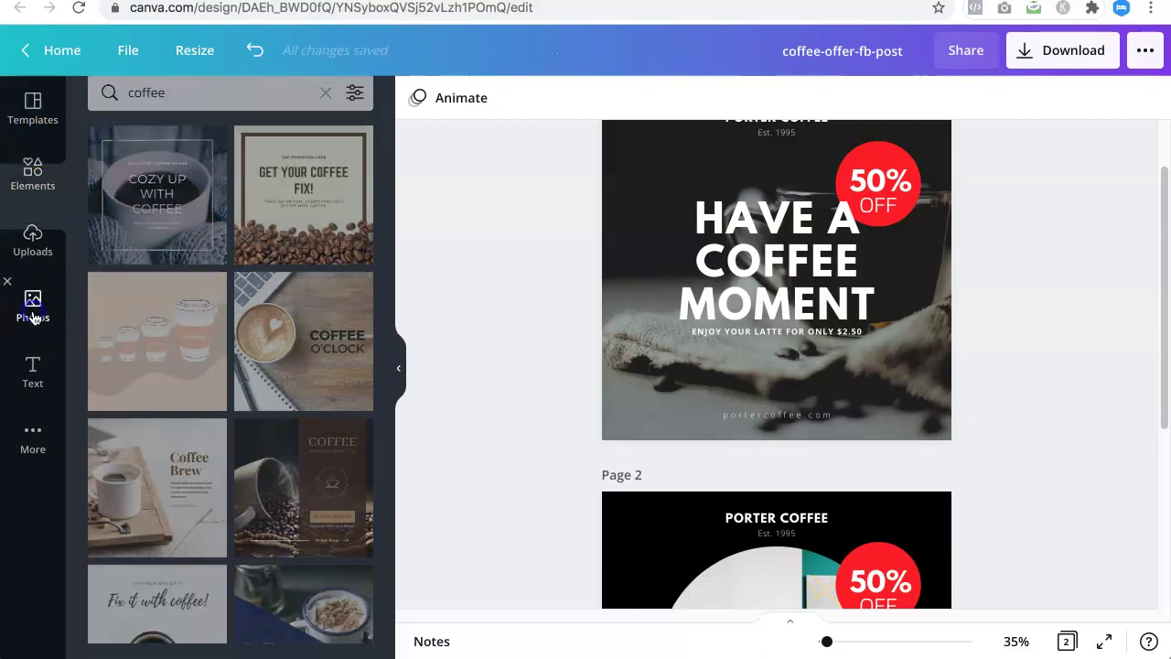
{"action": "left_click", "coordinate": [243, 111]}
{"action": "type", "text": "coffee"}
{"action": "key", "text": "Return"}
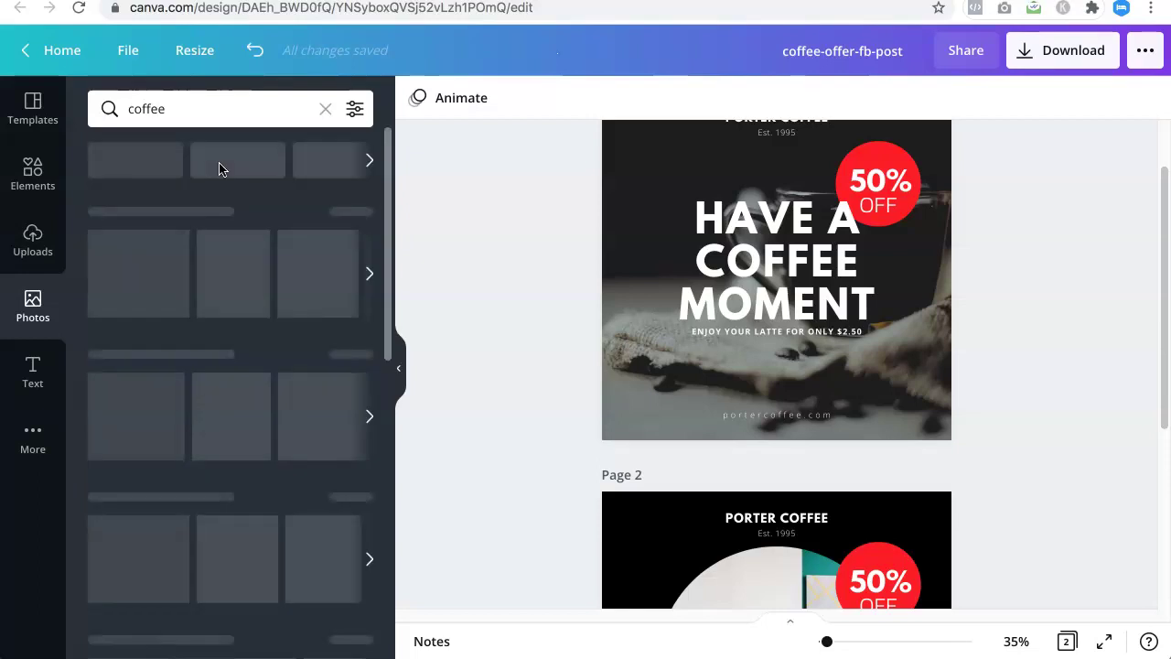
{"action": "scroll", "coordinate": [536, 288], "scroll_direction": "down", "scroll_amount": 5}
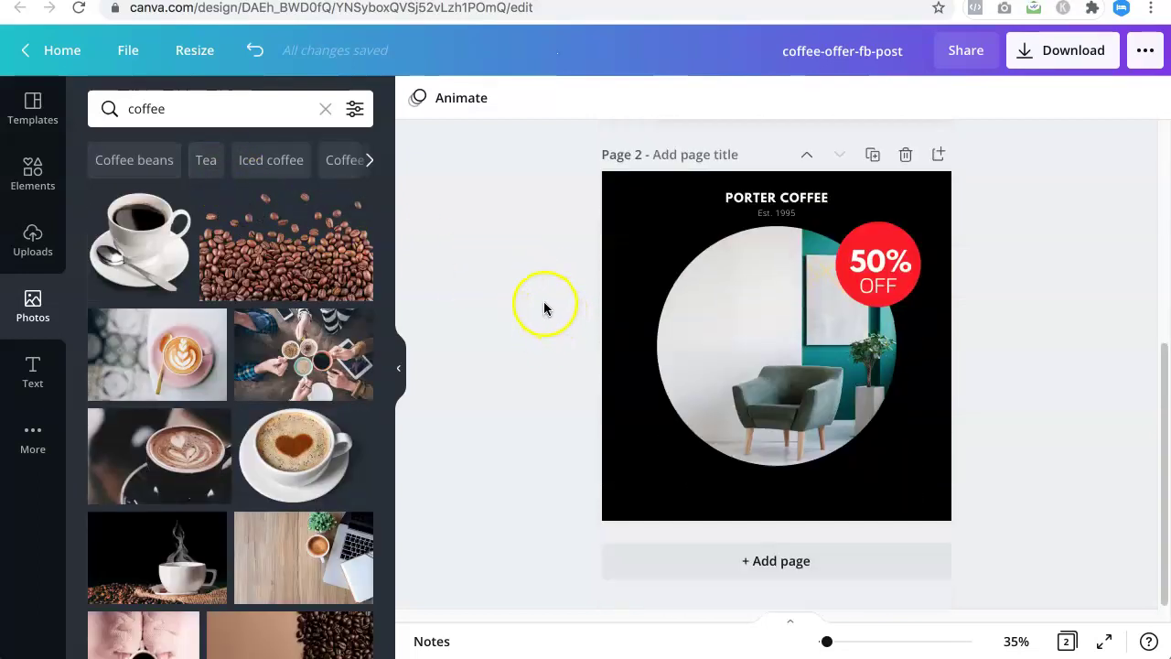
{"action": "scroll", "coordinate": [275, 402], "scroll_direction": "down", "scroll_amount": 2}
{"action": "scroll", "coordinate": [247, 402], "scroll_direction": "down", "scroll_amount": 2}
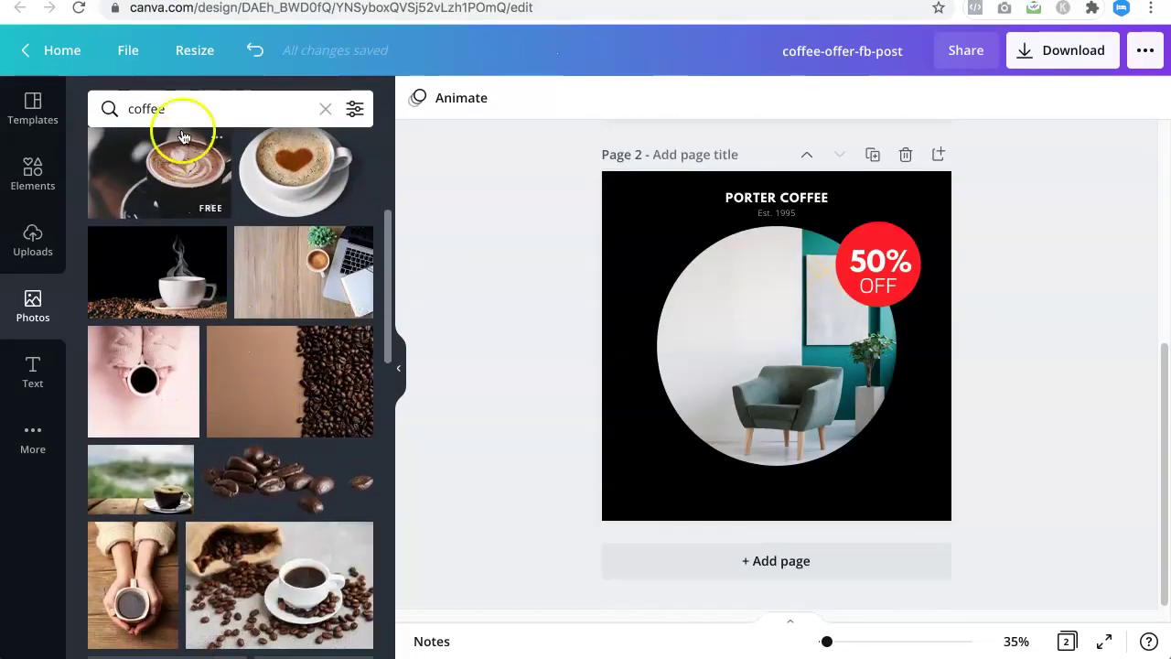
- Search the photos for "coffee latte" and fill page 2's circular frame with the tall latte glass on a dark background
{"action": "left_click", "coordinate": [179, 113]}
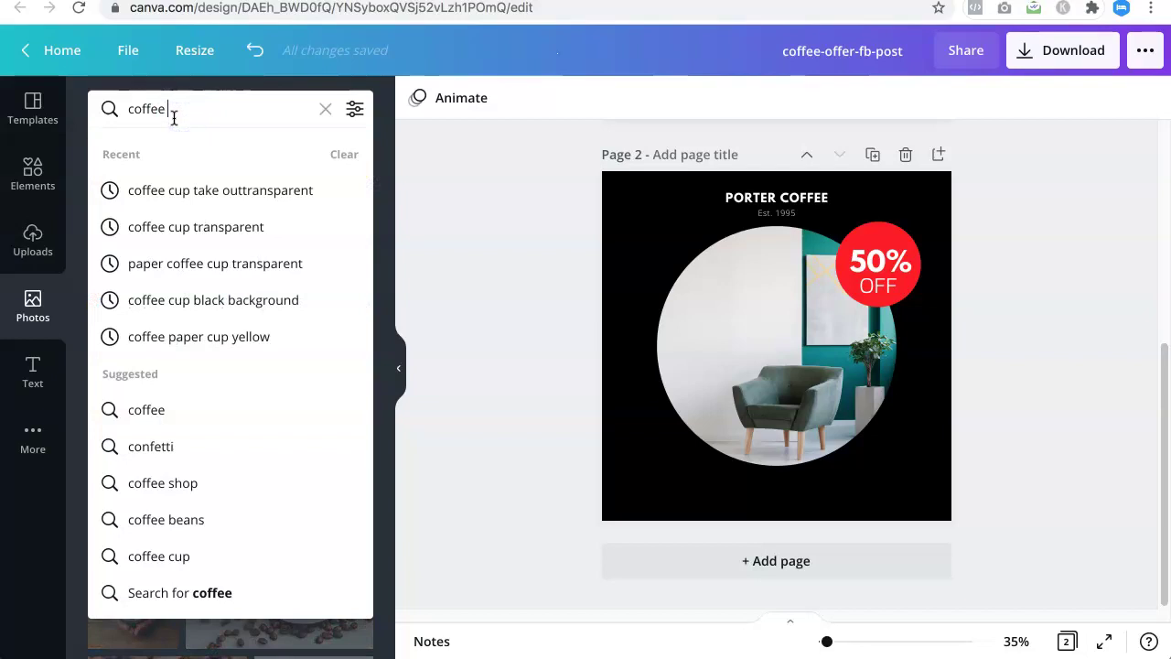
{"action": "type", "text": "latte"}
{"action": "key", "text": "Return"}
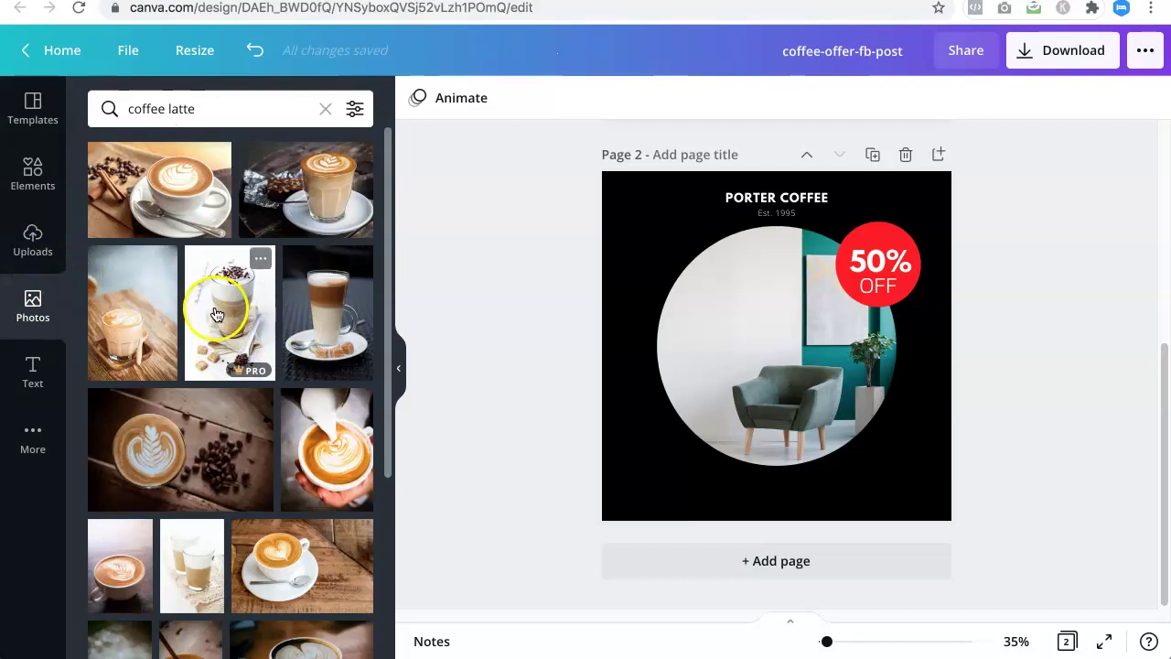
{"action": "left_click_drag", "start_coordinate": [311, 328], "coordinate": [684, 322]}
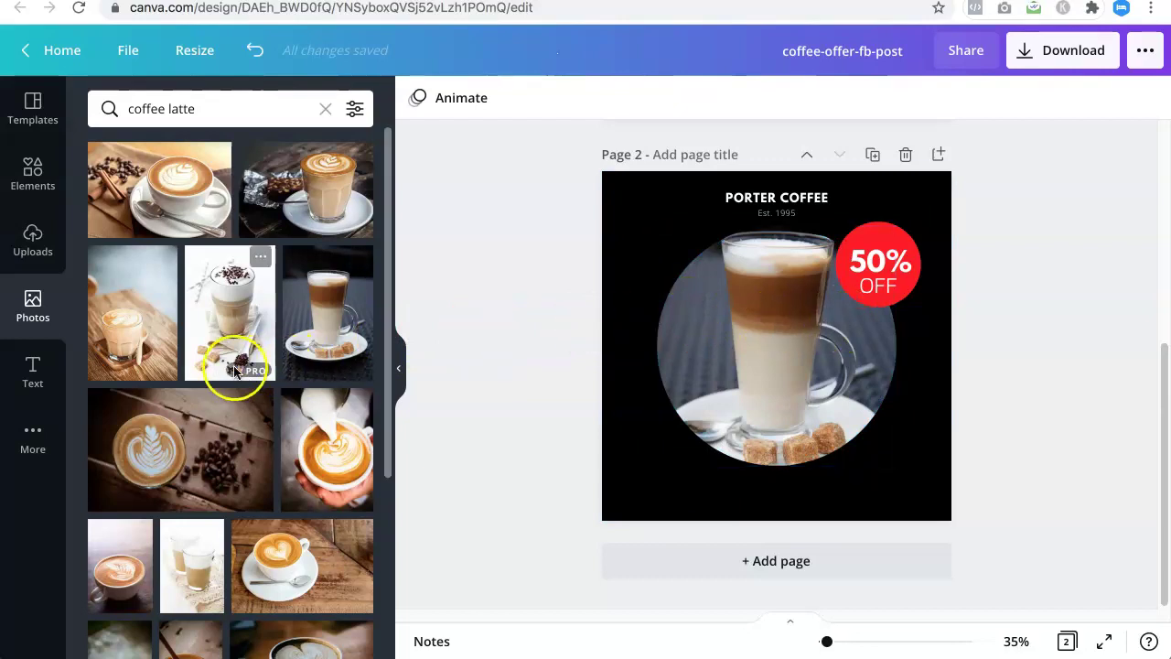
- Search the photo library for "coffee paper cup"
{"action": "scroll", "coordinate": [220, 371], "scroll_direction": "down", "scroll_amount": 2}
{"action": "scroll", "coordinate": [221, 373], "scroll_direction": "down", "scroll_amount": 5}
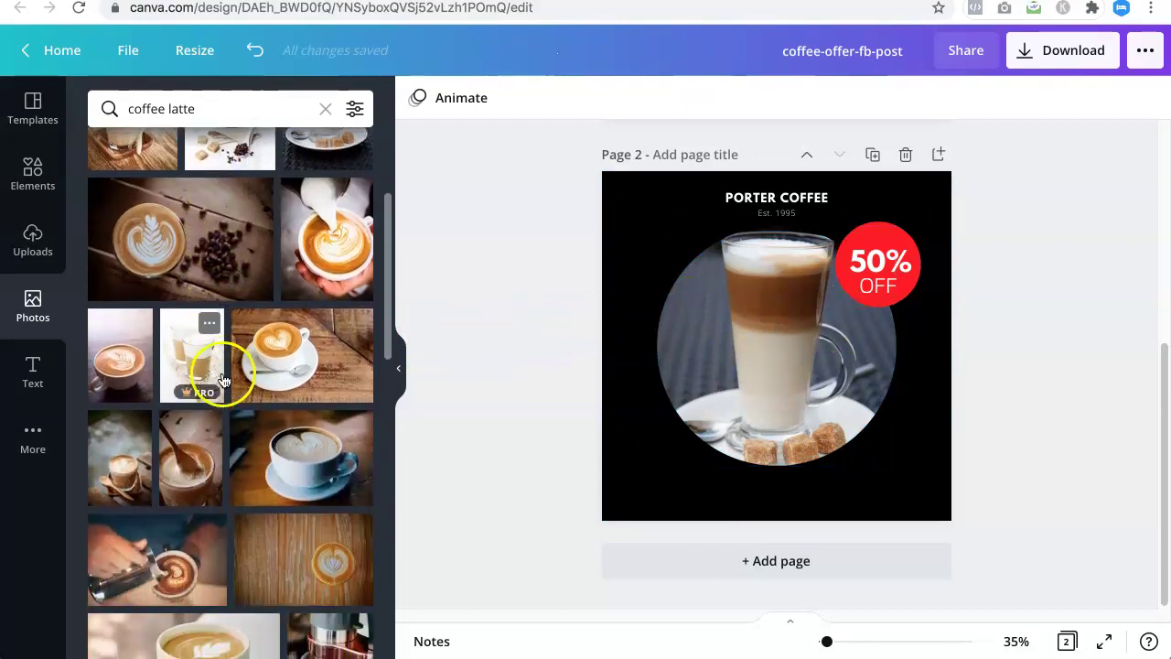
{"action": "scroll", "coordinate": [223, 374], "scroll_direction": "down", "scroll_amount": 5}
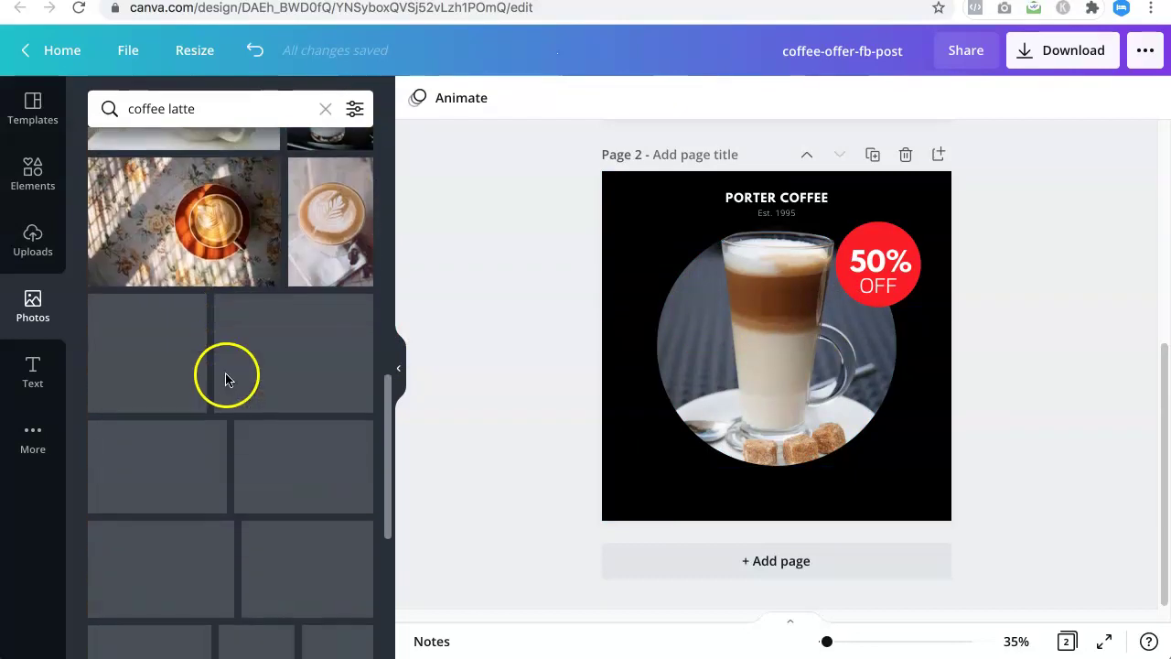
{"action": "double_click", "coordinate": [204, 108]}
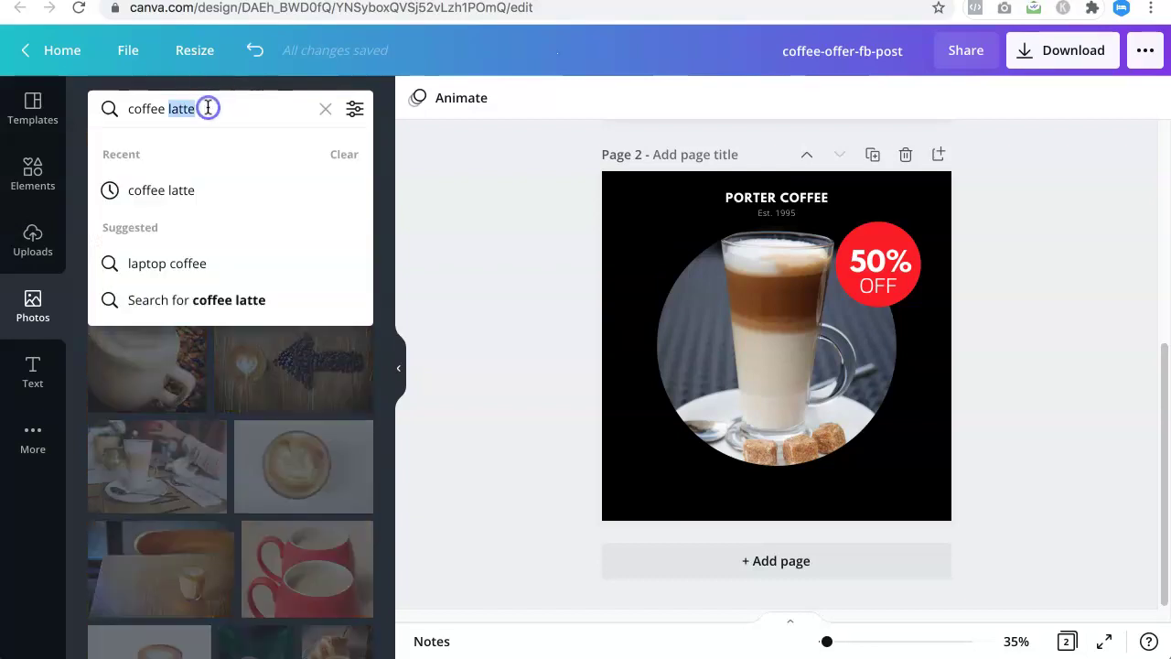
{"action": "type", "text": "paper cup"}
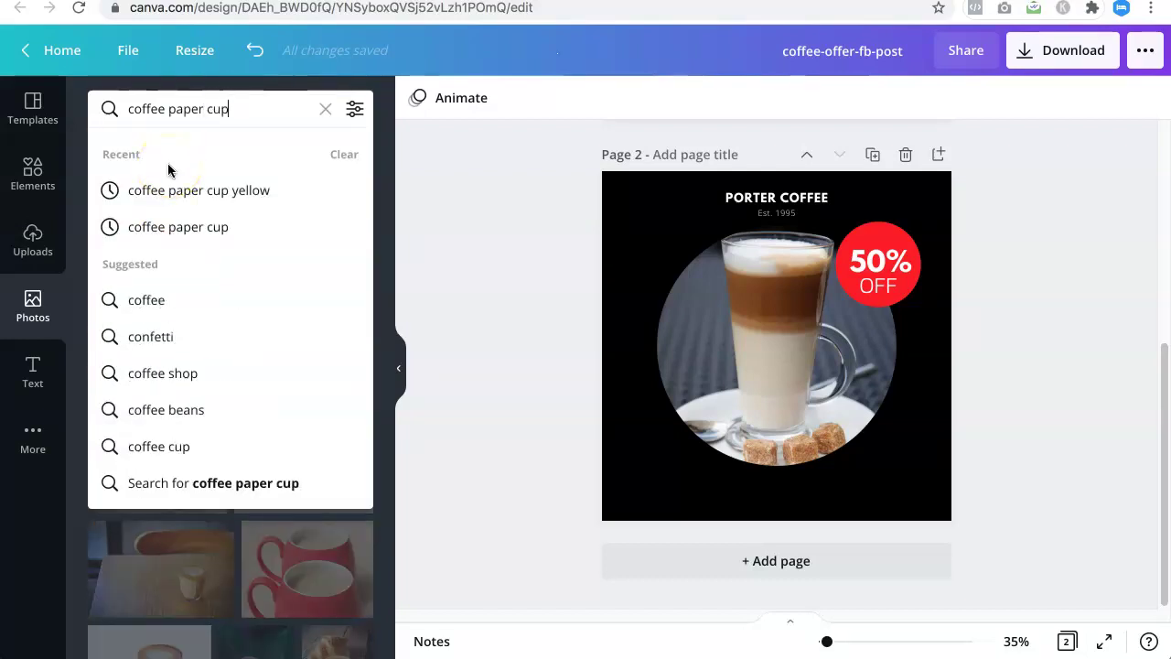
{"action": "key", "text": "Return"}
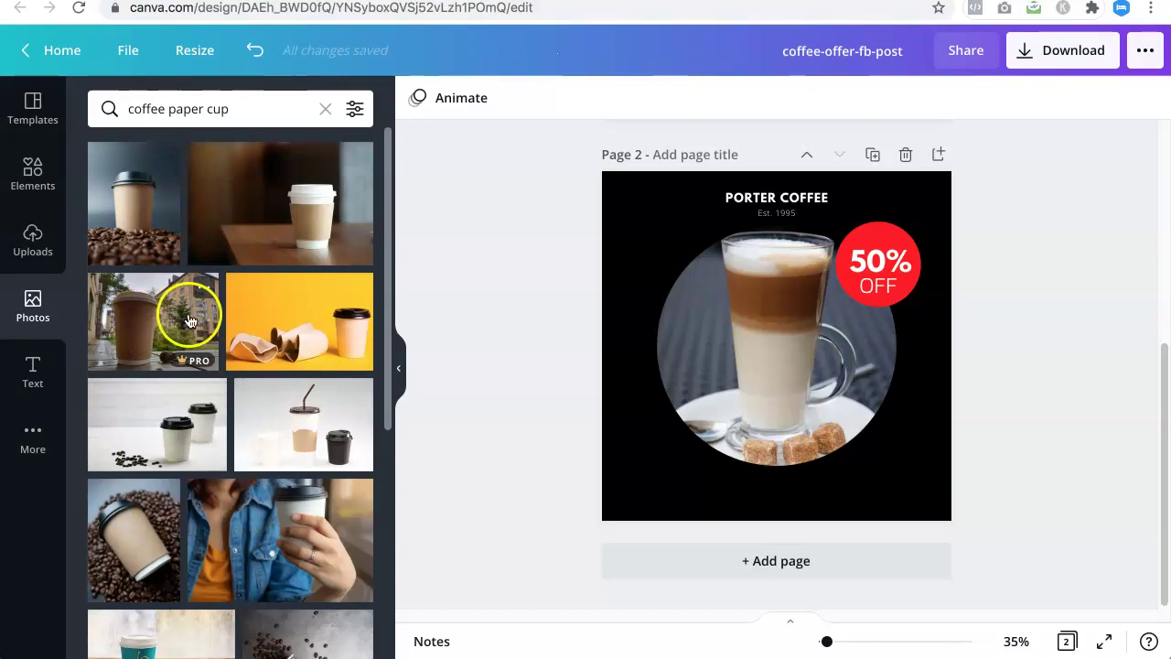
- Replace the photo in page 2's circular frame with the white-lidded paper cup against a blurred brown background
{"action": "scroll", "coordinate": [168, 332], "scroll_direction": "down", "scroll_amount": 4}
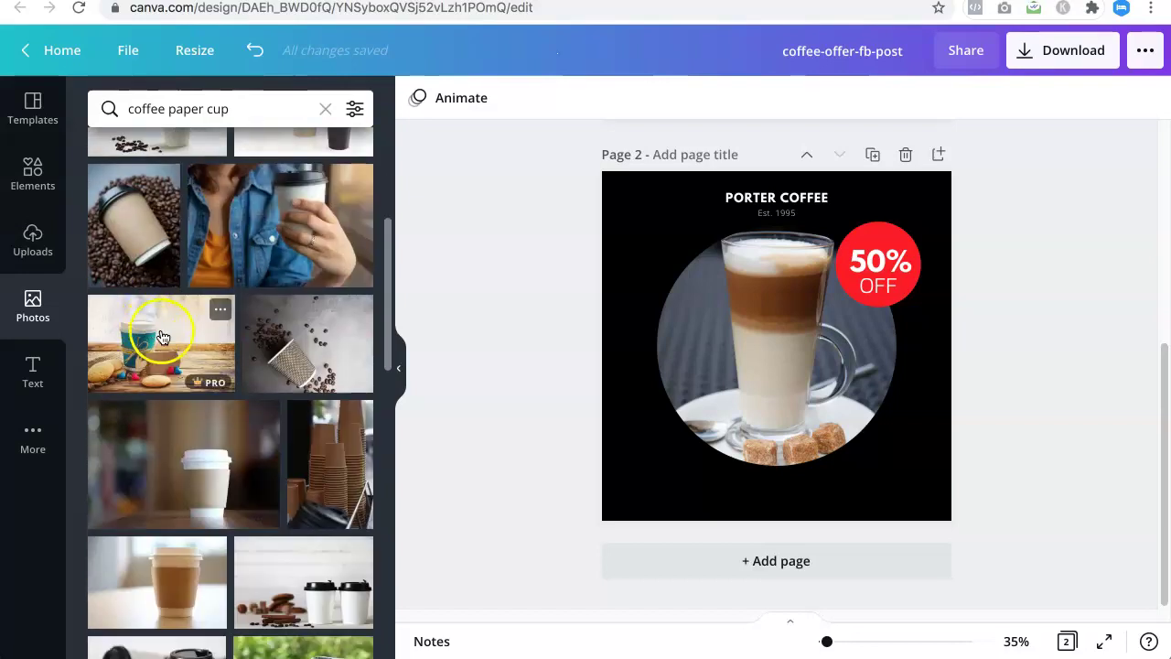
{"action": "scroll", "coordinate": [160, 337], "scroll_direction": "down", "scroll_amount": 2}
{"action": "left_click_drag", "start_coordinate": [175, 309], "coordinate": [228, 345]}
{"action": "scroll", "coordinate": [306, 343], "scroll_direction": "up", "scroll_amount": 2}
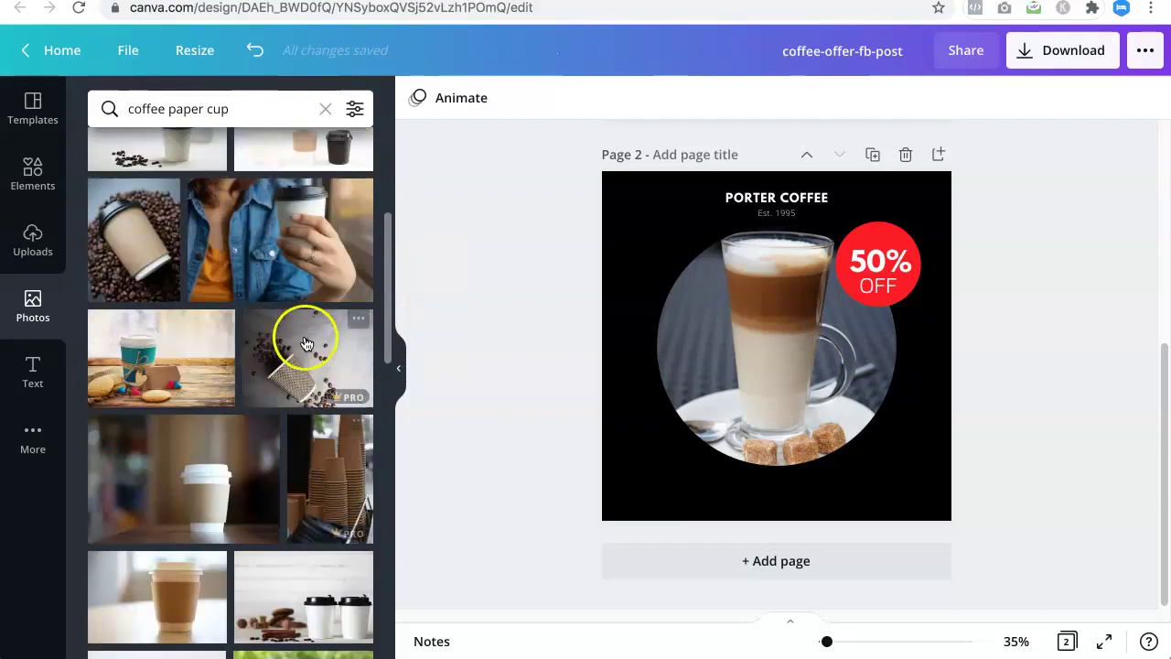
{"action": "scroll", "coordinate": [114, 297], "scroll_direction": "up", "scroll_amount": 4}
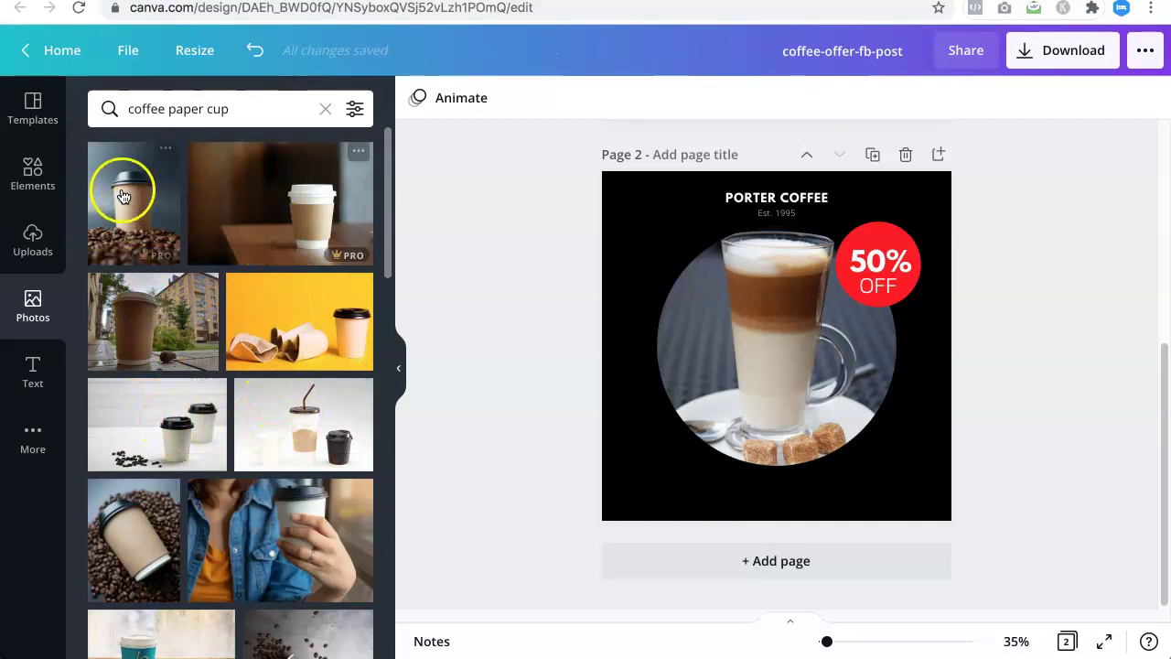
{"action": "scroll", "coordinate": [243, 425], "scroll_direction": "down", "scroll_amount": 6}
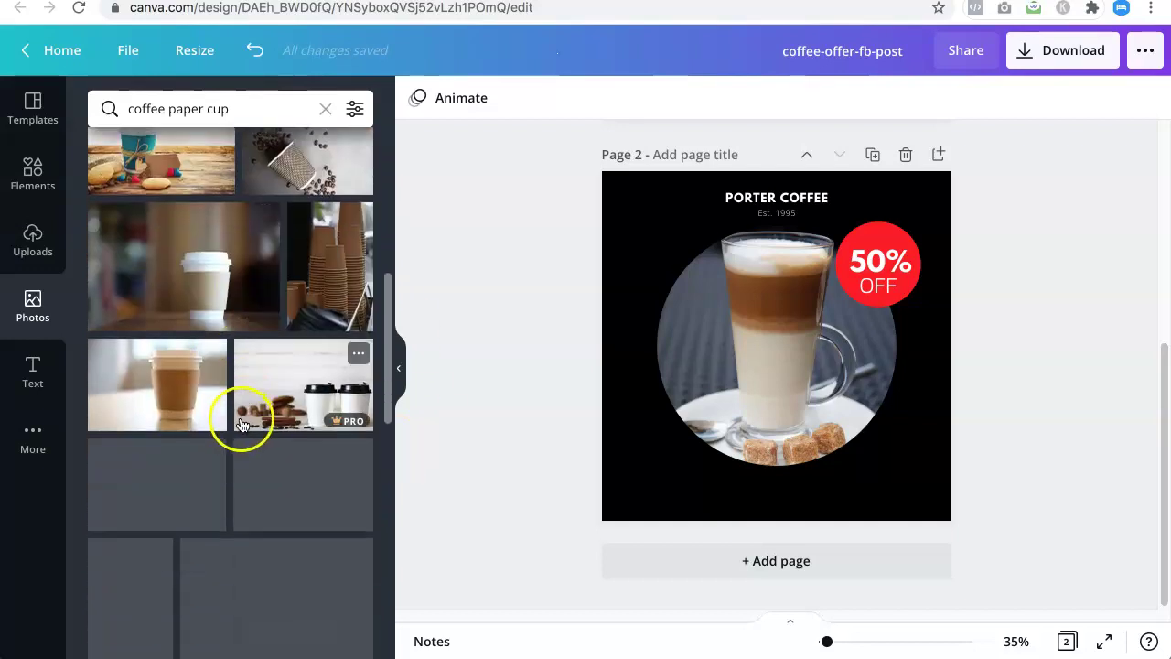
{"action": "scroll", "coordinate": [256, 392], "scroll_direction": "up", "scroll_amount": 6}
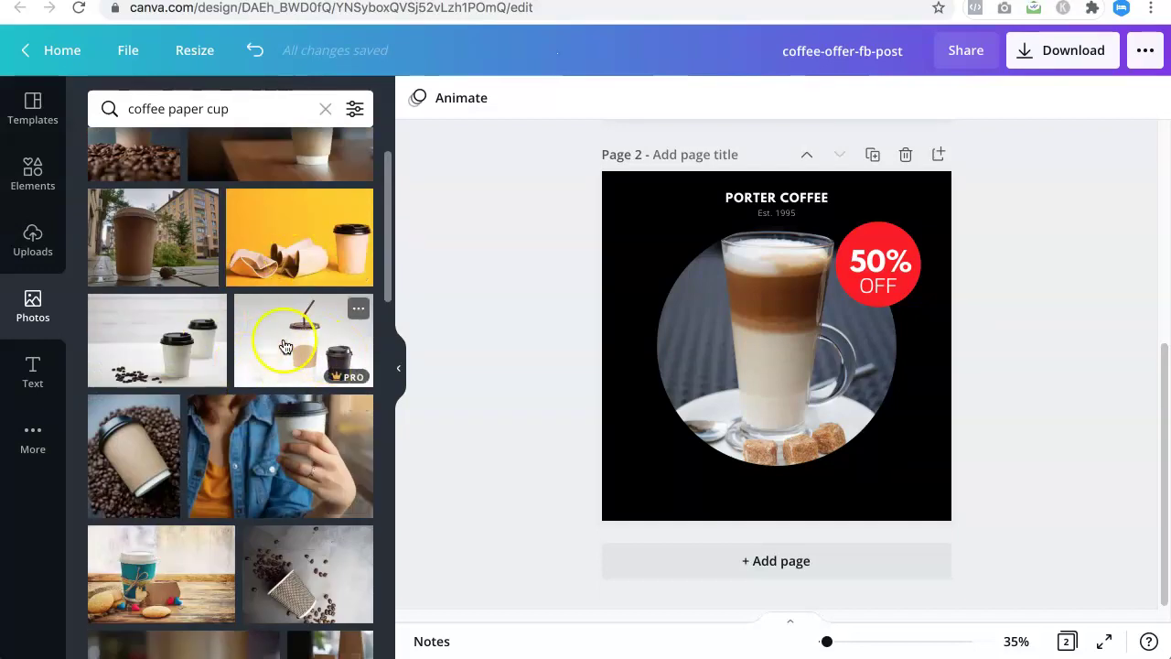
{"action": "scroll", "coordinate": [245, 352], "scroll_direction": "up", "scroll_amount": 1}
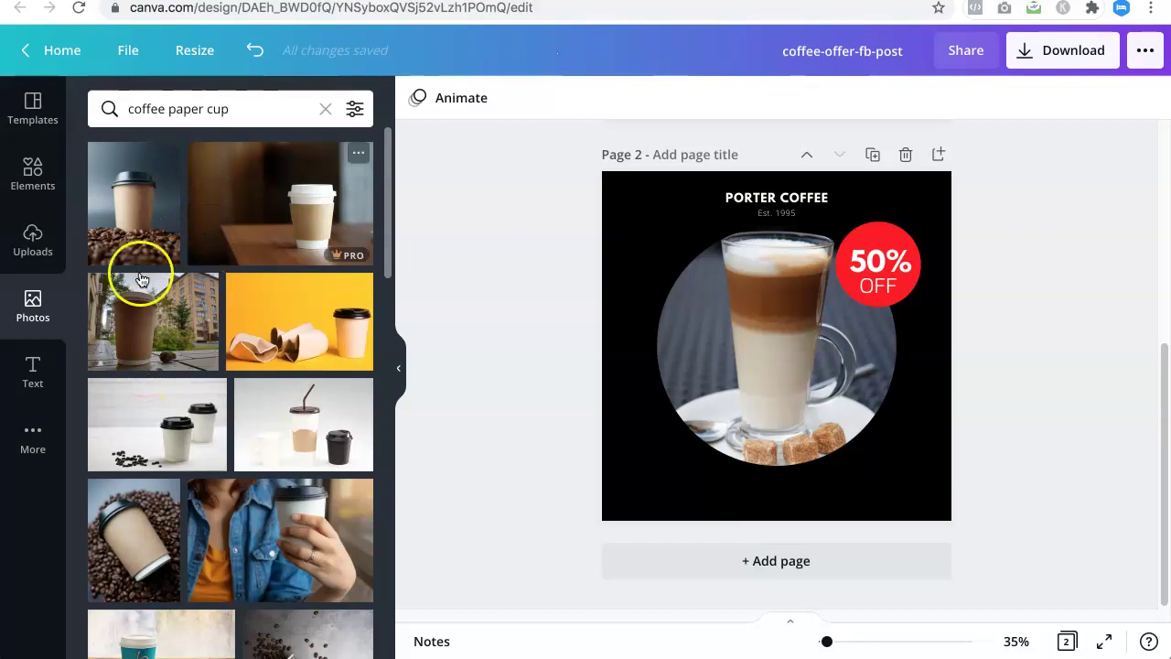
{"action": "scroll", "coordinate": [156, 311], "scroll_direction": "down", "scroll_amount": 1}
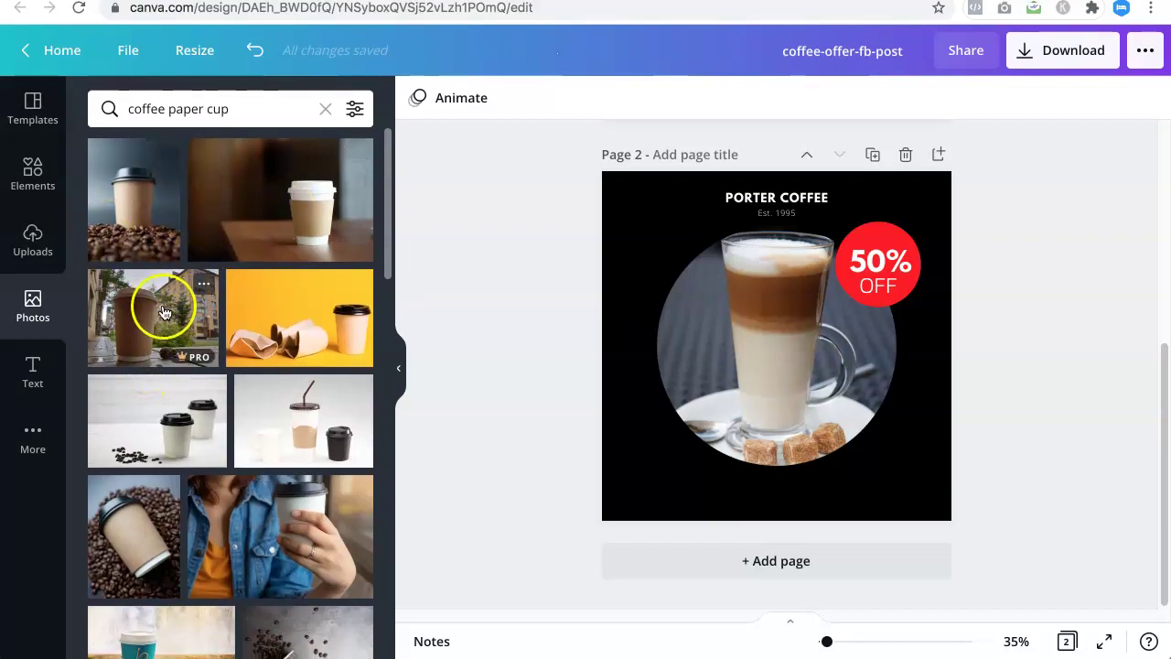
{"action": "scroll", "coordinate": [215, 371], "scroll_direction": "down", "scroll_amount": 5}
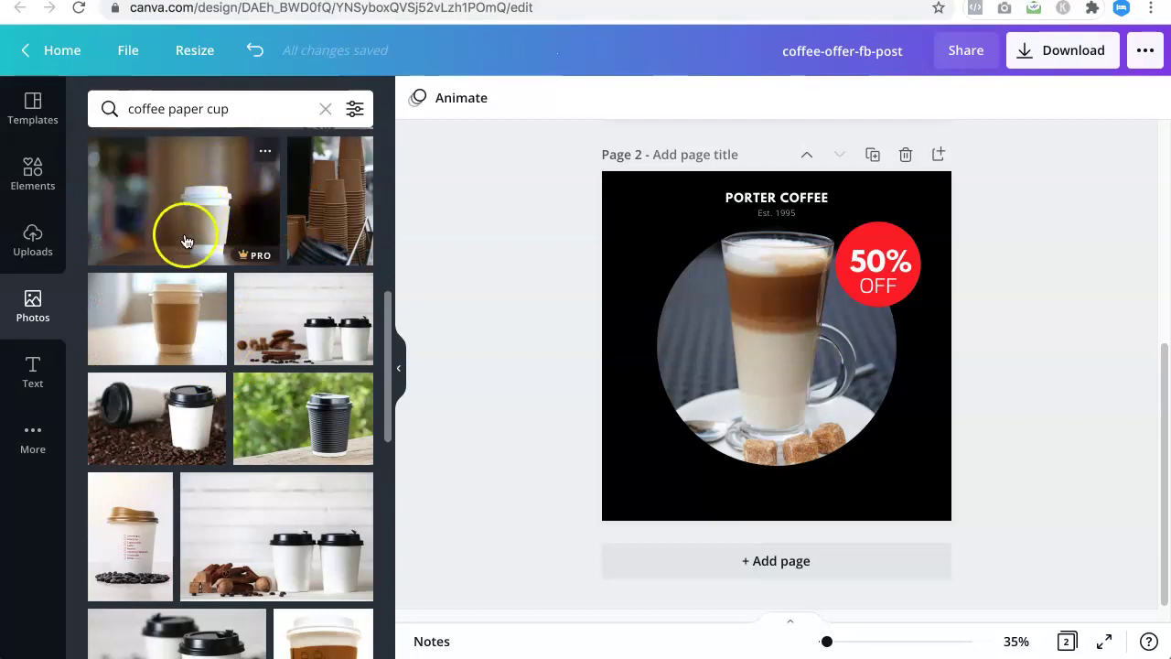
{"action": "left_click_drag", "start_coordinate": [182, 207], "coordinate": [690, 311]}
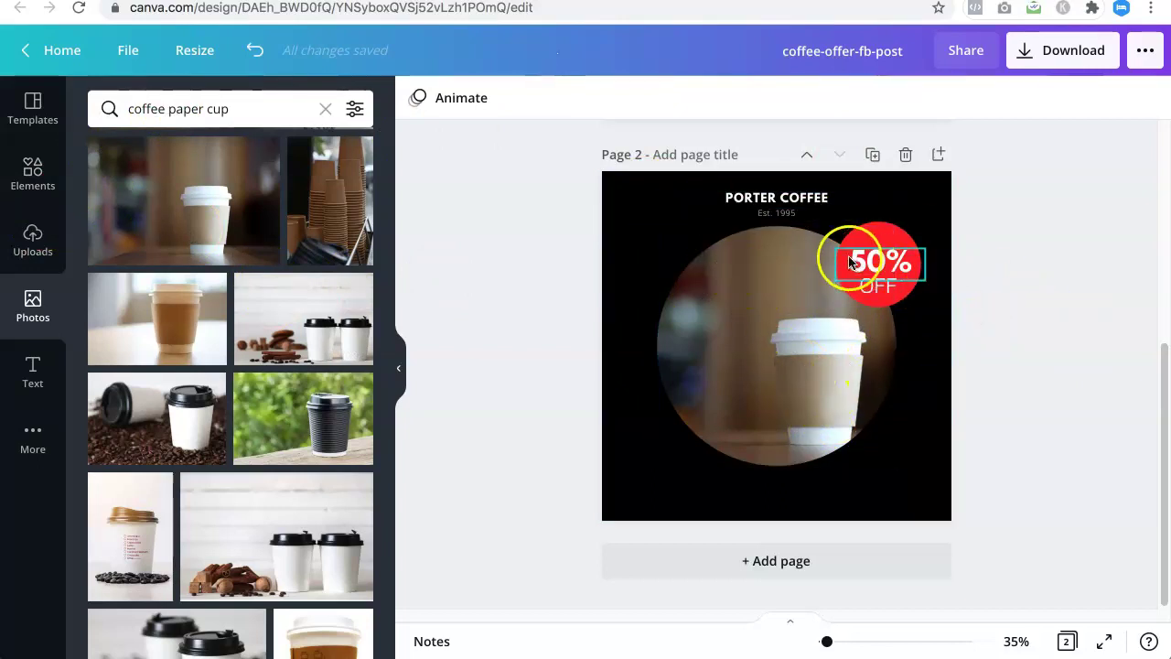
- Try to add a copy of page 1's HAVE A COFFEE MOMENT headline over the circular photo on page 2
{"action": "scroll", "coordinate": [1105, 348], "scroll_direction": "up", "scroll_amount": 3}
{"action": "scroll", "coordinate": [1041, 292], "scroll_direction": "up", "scroll_amount": 5}
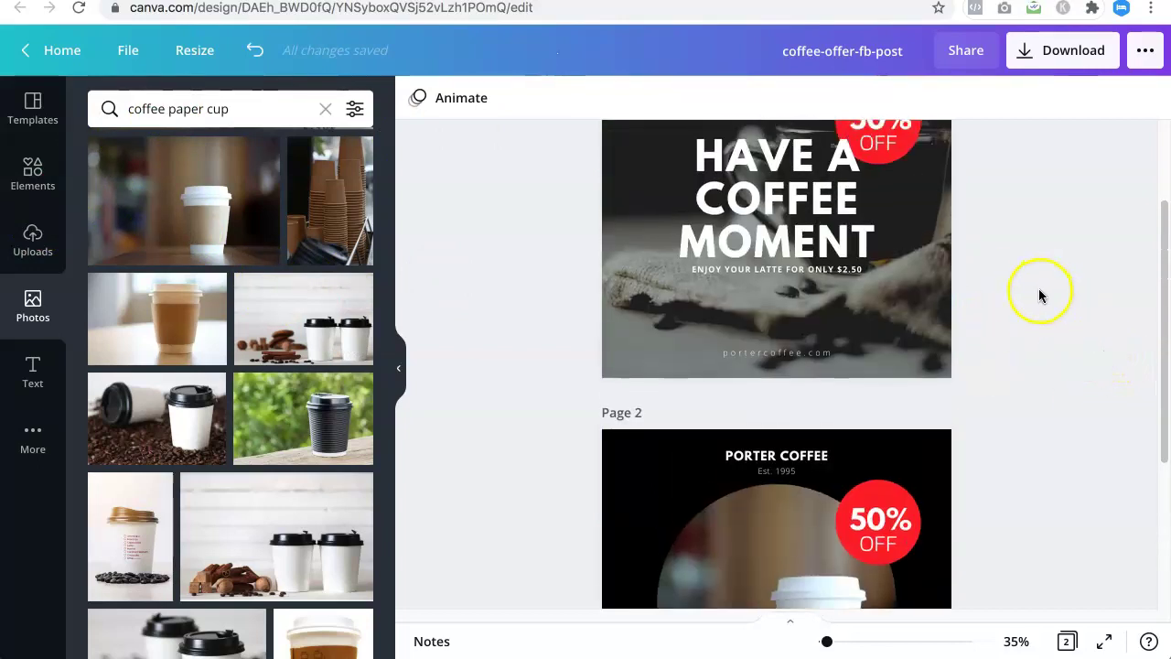
{"action": "left_click", "coordinate": [774, 351]}
{"action": "scroll", "coordinate": [732, 392], "scroll_direction": "down", "scroll_amount": 5}
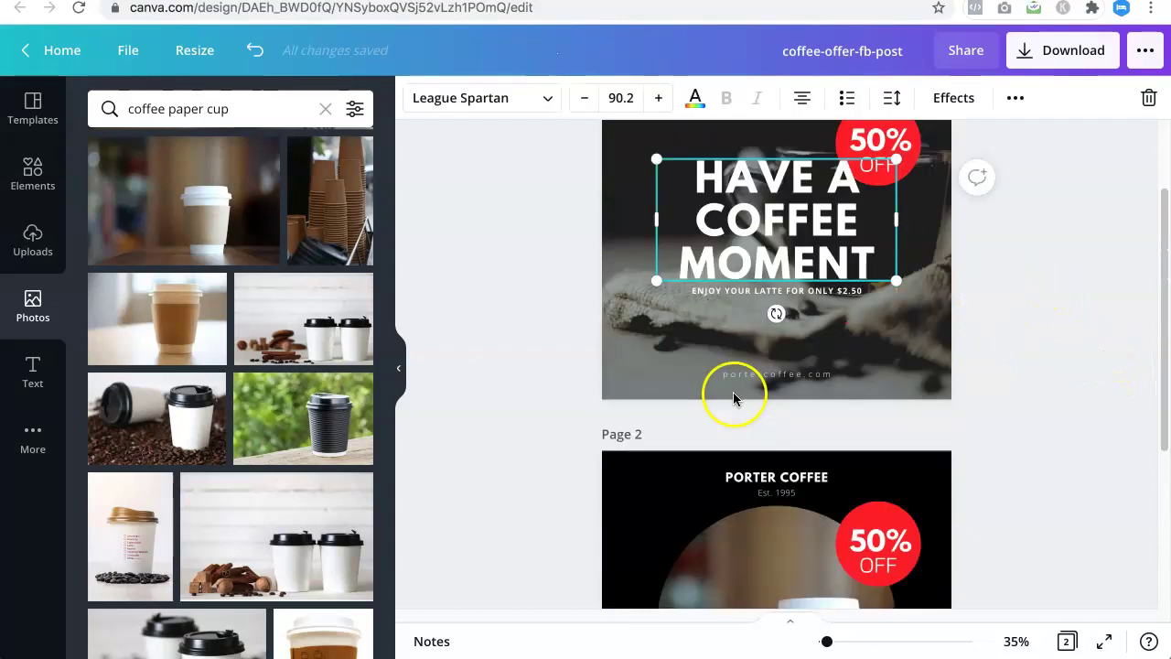
{"action": "left_click", "coordinate": [737, 374]}
{"action": "key", "text": "ctrl+v"}
{"action": "left_click", "coordinate": [1044, 335]}
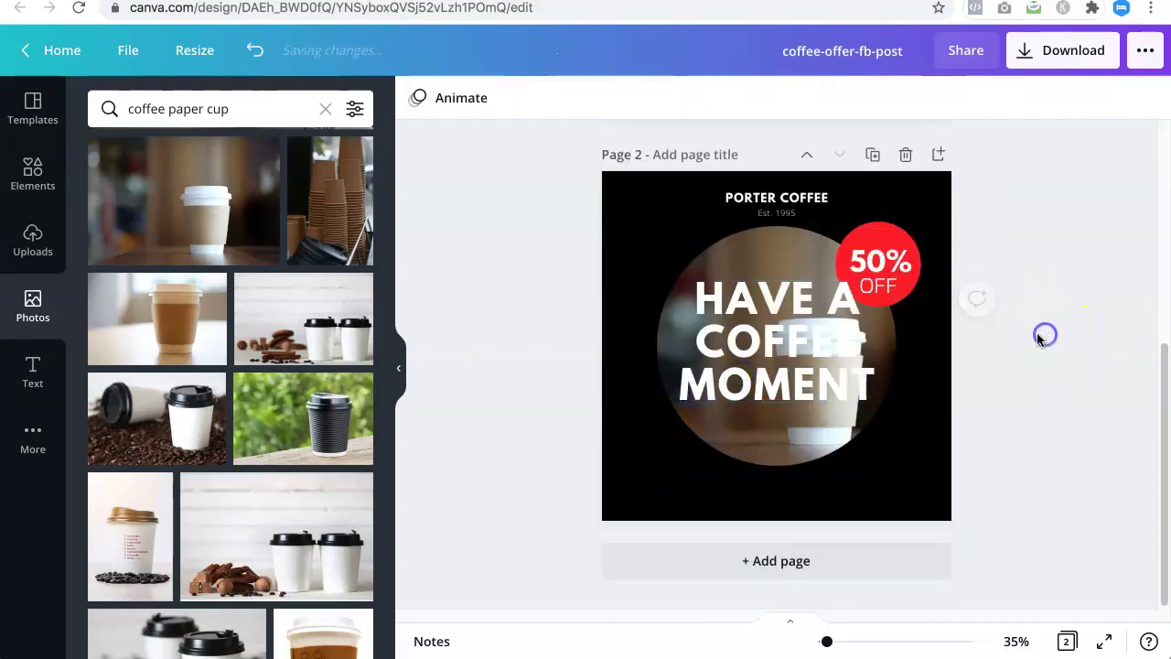
{"action": "mouse_move", "coordinate": [812, 355]}
{"action": "left_mouse_down"}
{"action": "mouse_move", "coordinate": [784, 303]}
{"action": "mouse_move", "coordinate": [786, 342]}
{"action": "mouse_move", "coordinate": [826, 387]}
{"action": "mouse_move", "coordinate": [816, 371]}
{"action": "left_mouse_up"}
- Copy the ENJOY YOUR LATTE FOR ONLY $2.50 tagline from page 1 onto page 2
{"action": "scroll", "coordinate": [961, 306], "scroll_direction": "up", "scroll_amount": 5}
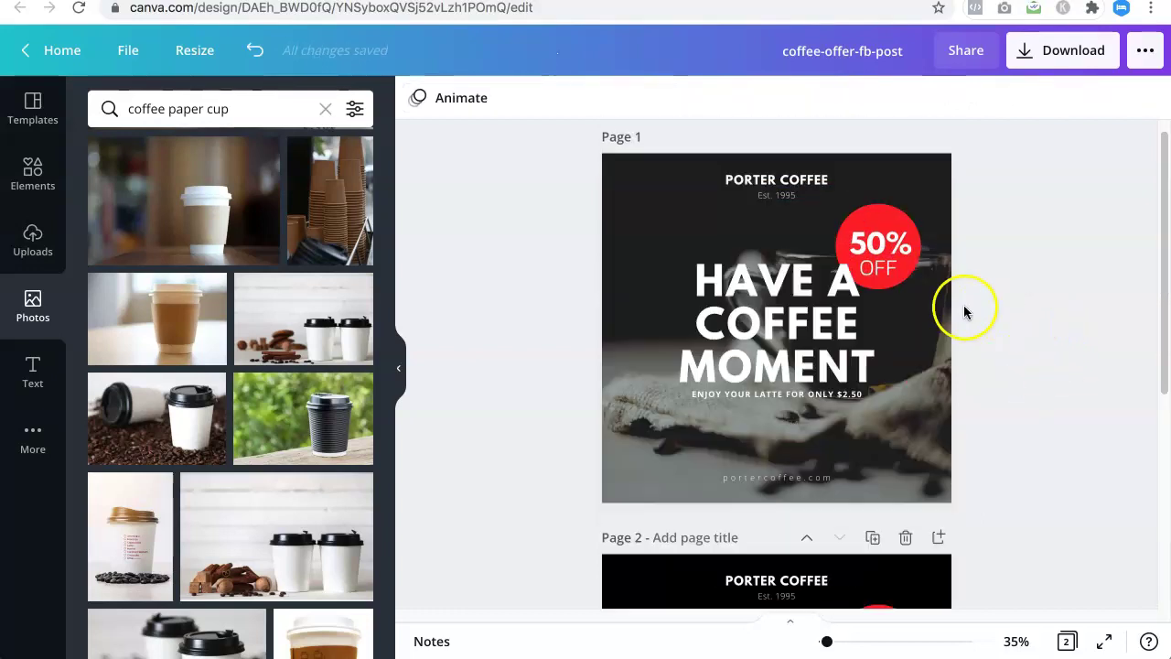
{"action": "left_click", "coordinate": [766, 396]}
{"action": "key", "text": "ctrl+c"}
{"action": "scroll", "coordinate": [737, 418], "scroll_direction": "down", "scroll_amount": 5}
{"action": "left_click", "coordinate": [737, 418]}
{"action": "key", "text": "ctrl+v"}
{"action": "left_click", "coordinate": [1034, 410]}
{"action": "left_click_drag", "start_coordinate": [817, 439], "coordinate": [826, 412]}
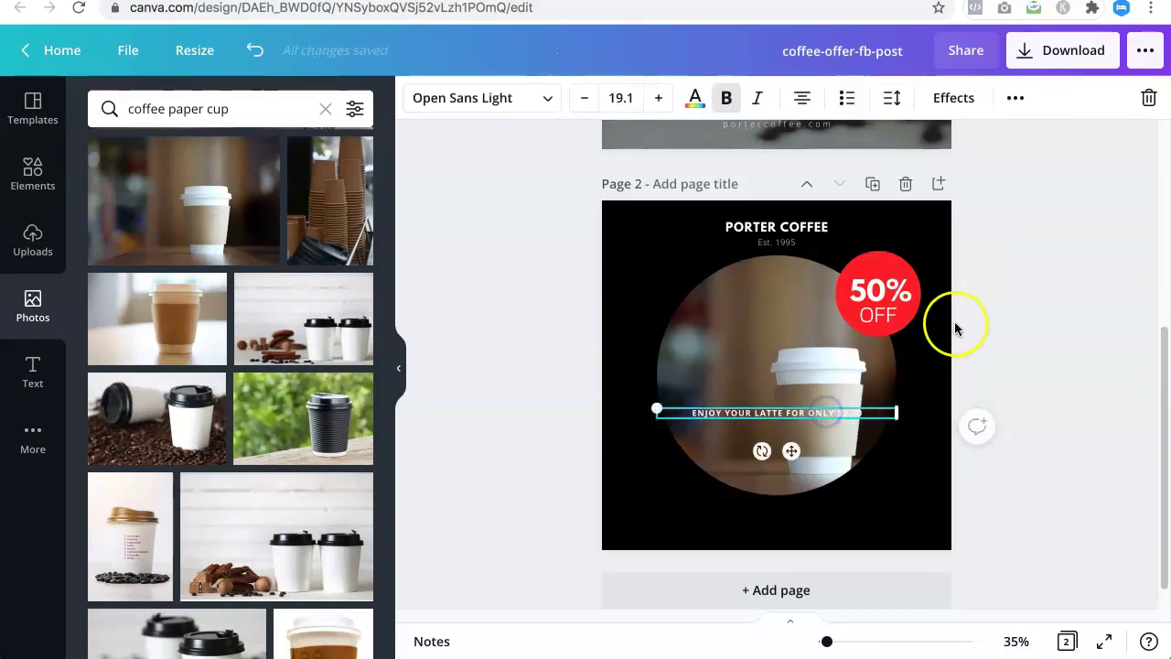
- Compare both pages and move page 2's ENJOY YOUR LATTE FOR ONLY $2.50 tagline down to the lower edge of the circular photo
{"action": "scroll", "coordinate": [957, 322], "scroll_direction": "up", "scroll_amount": 1}
{"action": "scroll", "coordinate": [1034, 329], "scroll_direction": "up", "scroll_amount": 3}
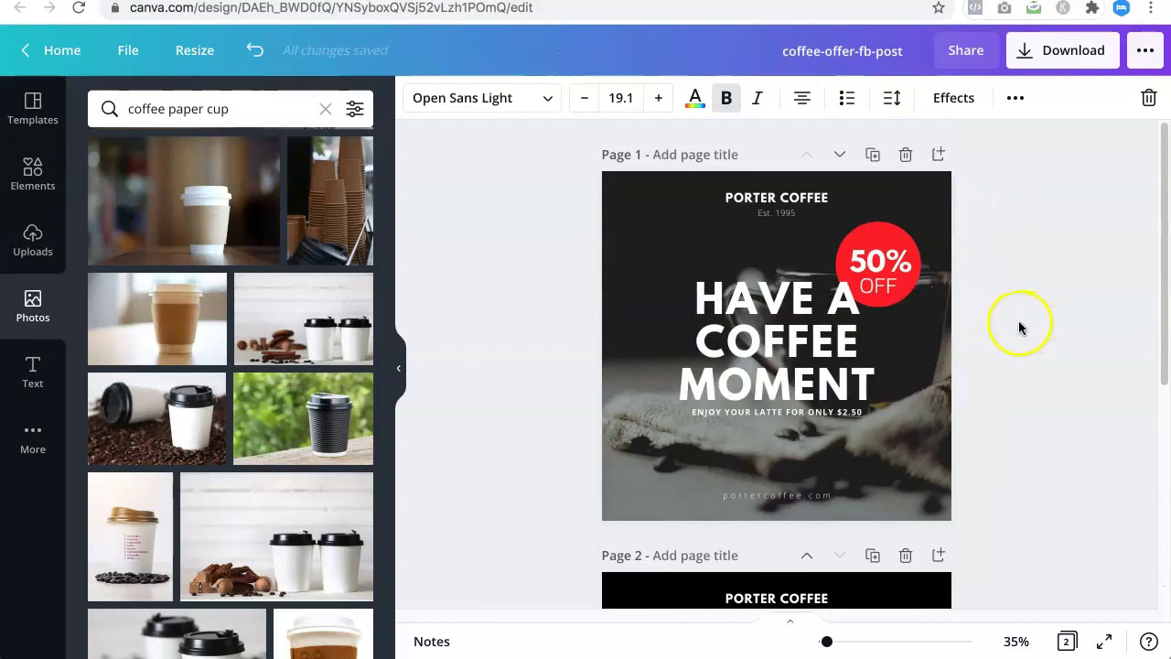
{"action": "scroll", "coordinate": [1019, 327], "scroll_direction": "down", "scroll_amount": 3}
{"action": "scroll", "coordinate": [1020, 327], "scroll_direction": "up", "scroll_amount": 3}
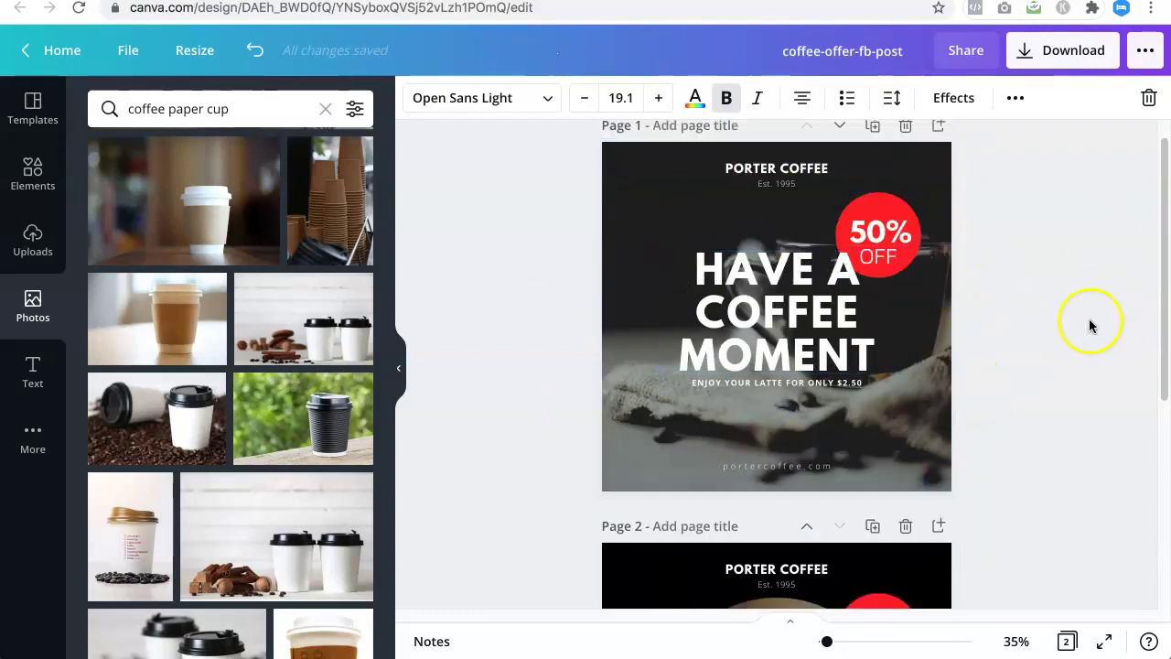
{"action": "scroll", "coordinate": [936, 183], "scroll_direction": "down", "scroll_amount": 1}
{"action": "scroll", "coordinate": [1020, 238], "scroll_direction": "down", "scroll_amount": 2}
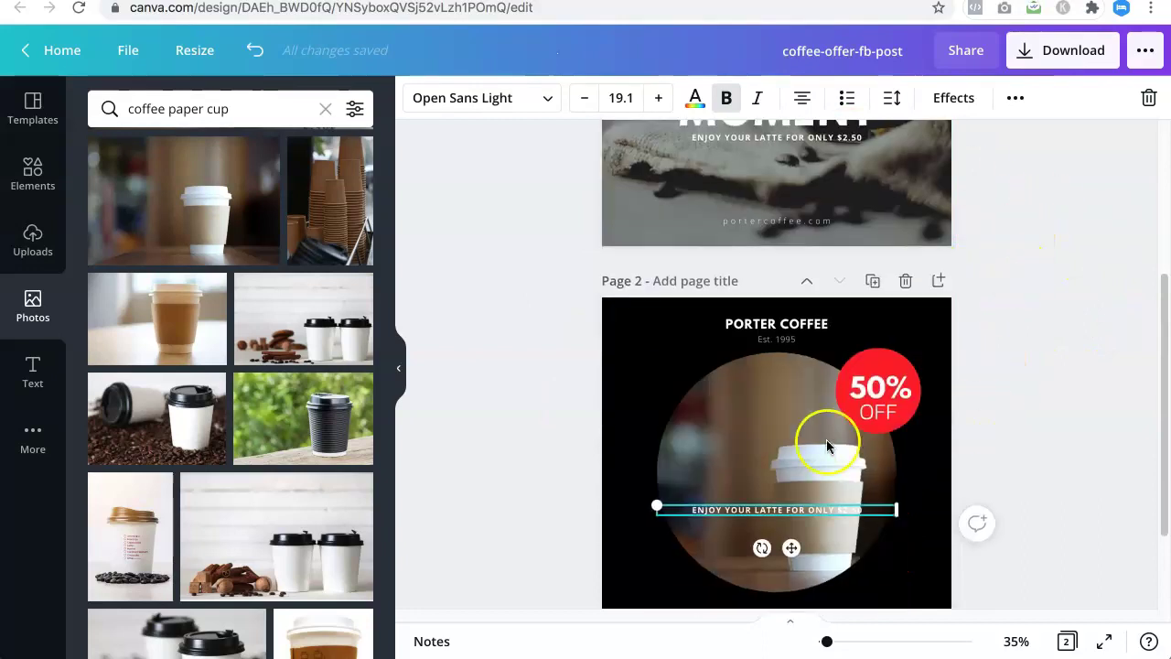
{"action": "scroll", "coordinate": [1014, 329], "scroll_direction": "up", "scroll_amount": 2}
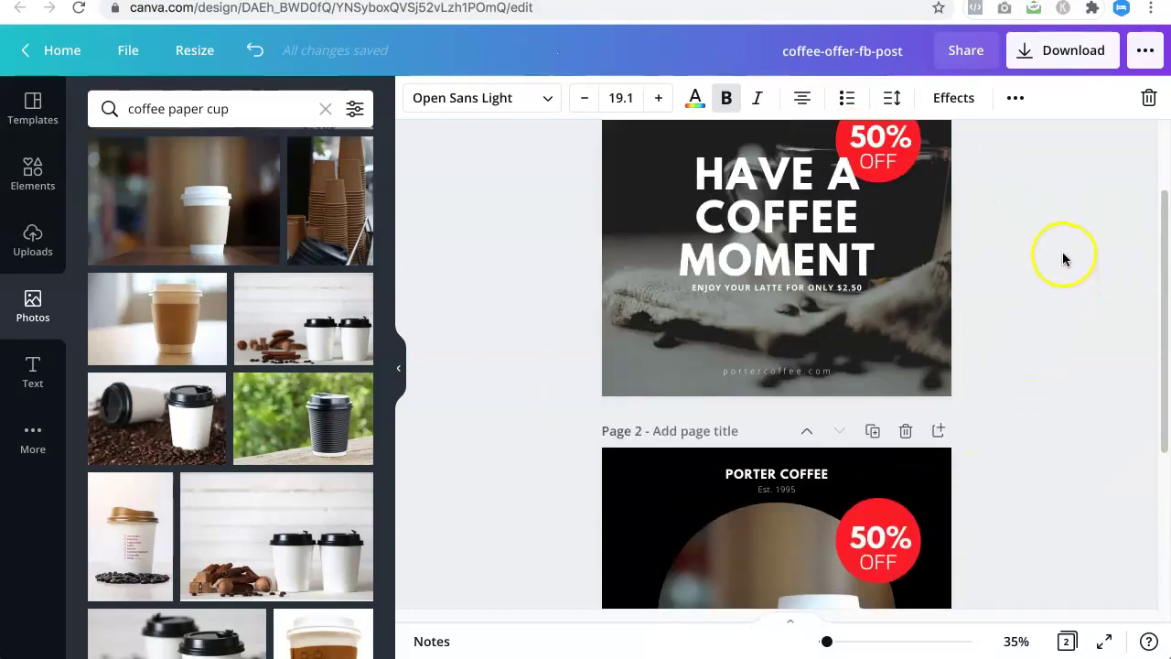
{"action": "scroll", "coordinate": [919, 300], "scroll_direction": "down", "scroll_amount": 4}
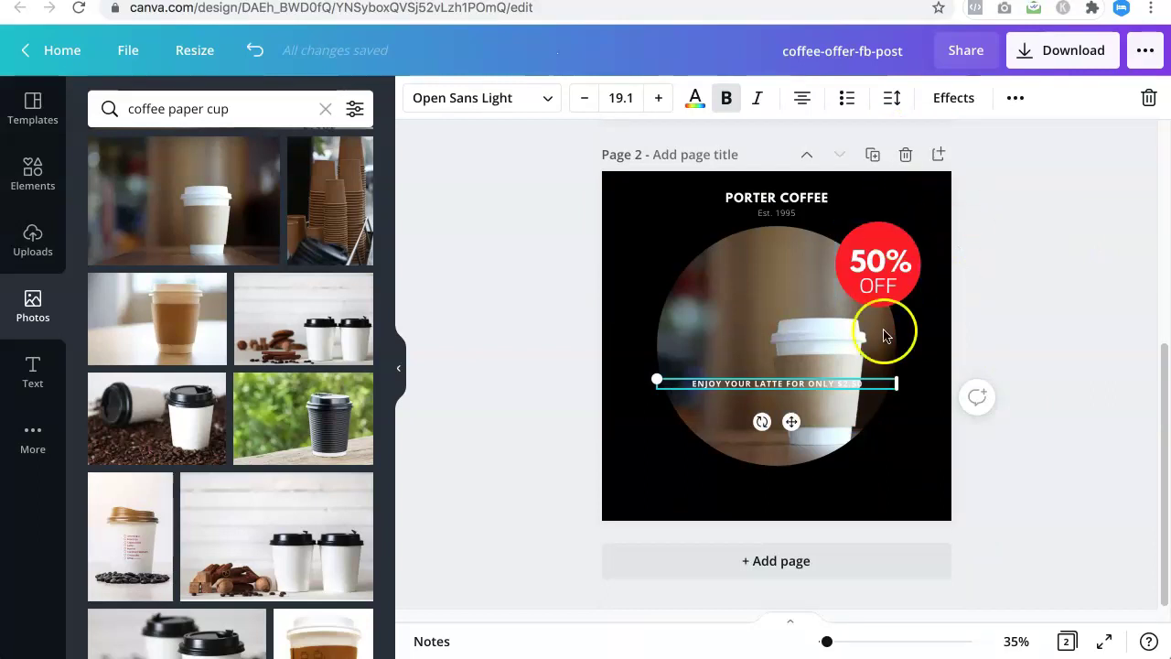
{"action": "left_click_drag", "start_coordinate": [792, 423], "coordinate": [794, 506]}
- Copy the HAVE A COFFEE MOMENT headline from page 1 onto page 2
{"action": "scroll", "coordinate": [1071, 292], "scroll_direction": "up", "scroll_amount": 4}
{"action": "left_click", "coordinate": [775, 277]}
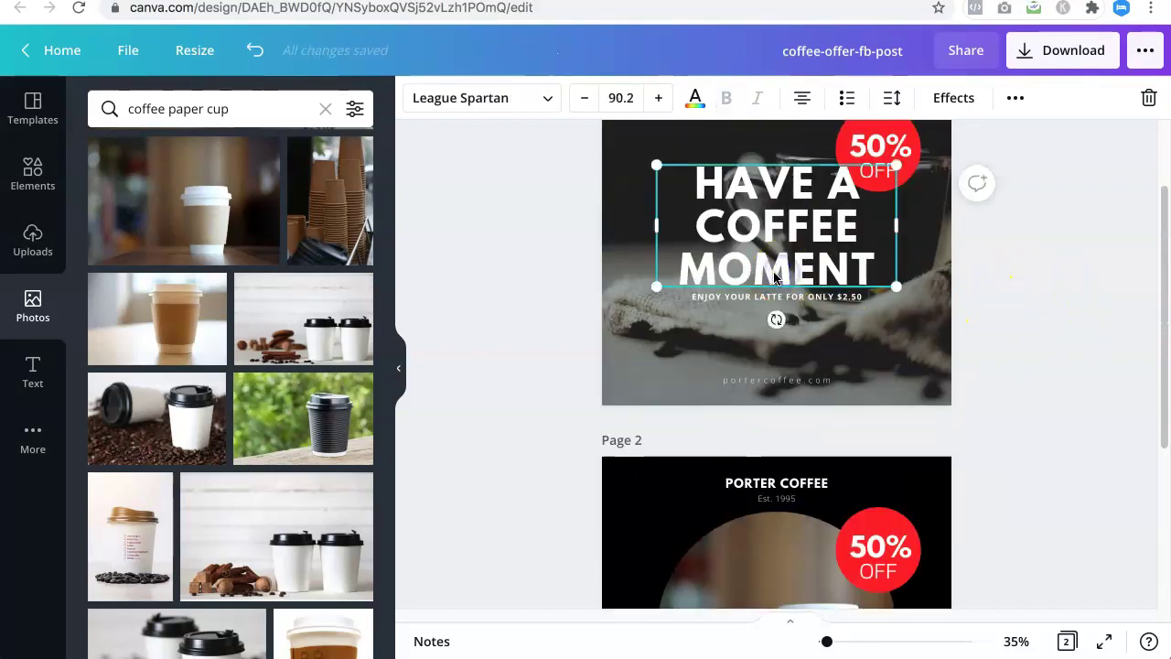
{"action": "key", "text": "ctrl+c"}
{"action": "scroll", "coordinate": [760, 293], "scroll_direction": "down", "scroll_amount": 3}
{"action": "key", "text": "ctrl+v"}
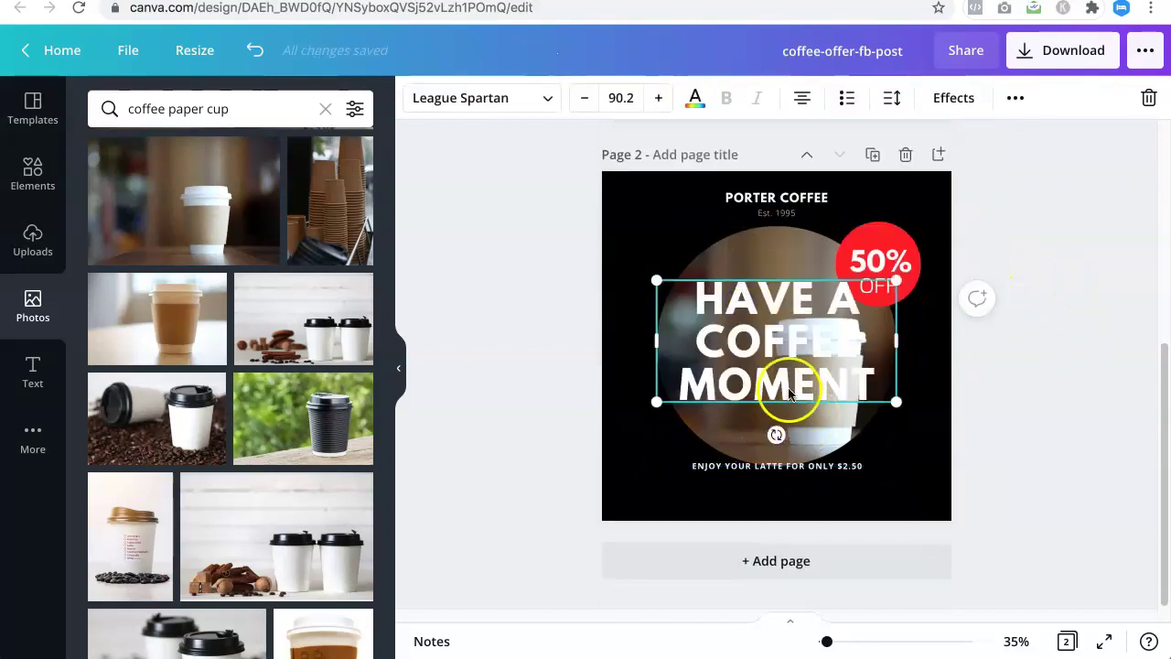
- Lower the headline and the tagline on page 2 so the tagline sits beneath the headline near the page's bottom edge
{"action": "left_click_drag", "start_coordinate": [771, 375], "coordinate": [771, 420]}
{"action": "left_click_drag", "start_coordinate": [811, 468], "coordinate": [811, 494]}
{"action": "left_click_drag", "start_coordinate": [811, 391], "coordinate": [810, 423]}
- Enlarge the coffee cup photo inside page 2's circular frame and reposition it so the cup is centred
{"action": "double_click", "coordinate": [778, 301]}
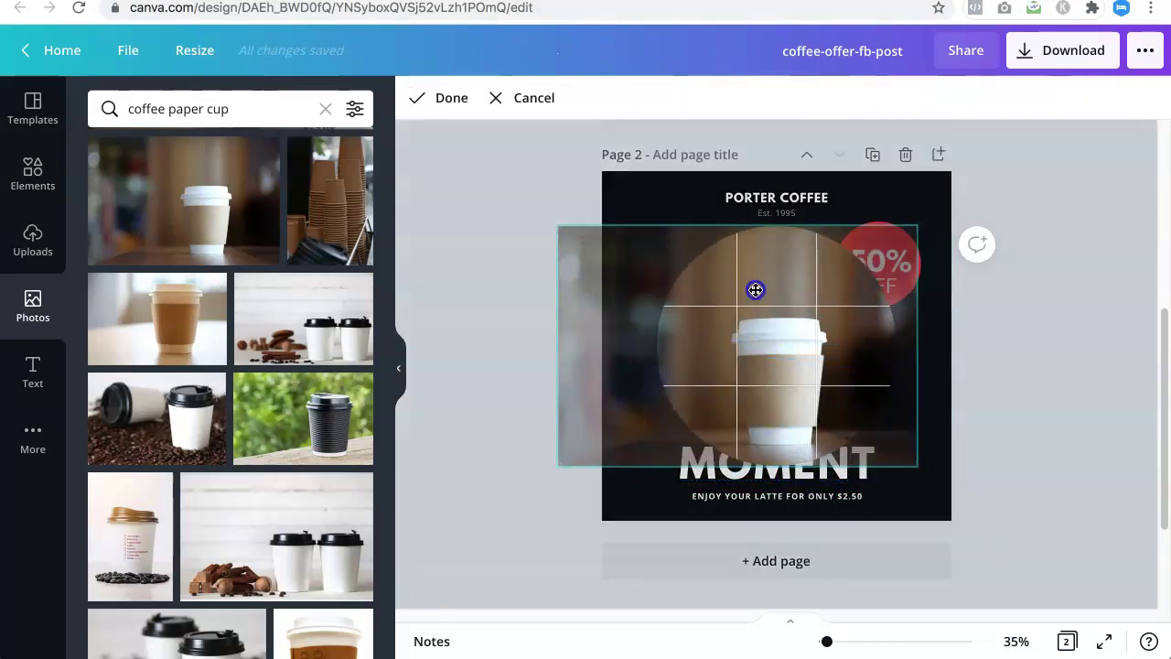
{"action": "left_click_drag", "start_coordinate": [557, 226], "coordinate": [401, 122]}
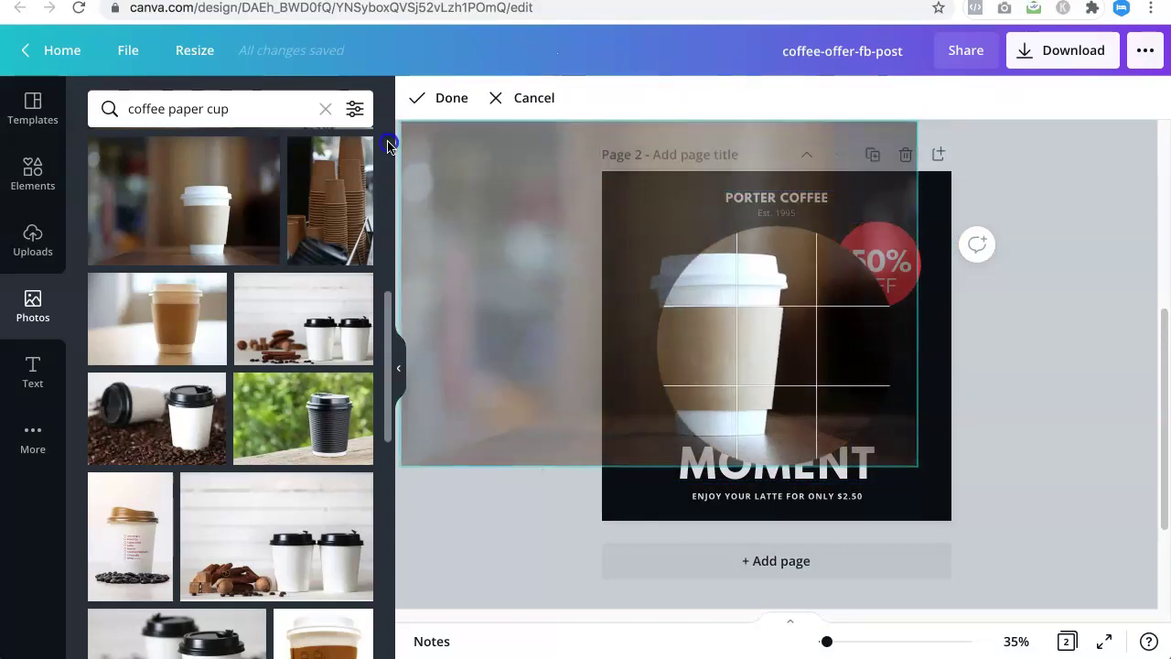
{"action": "left_click_drag", "start_coordinate": [757, 310], "coordinate": [826, 314]}
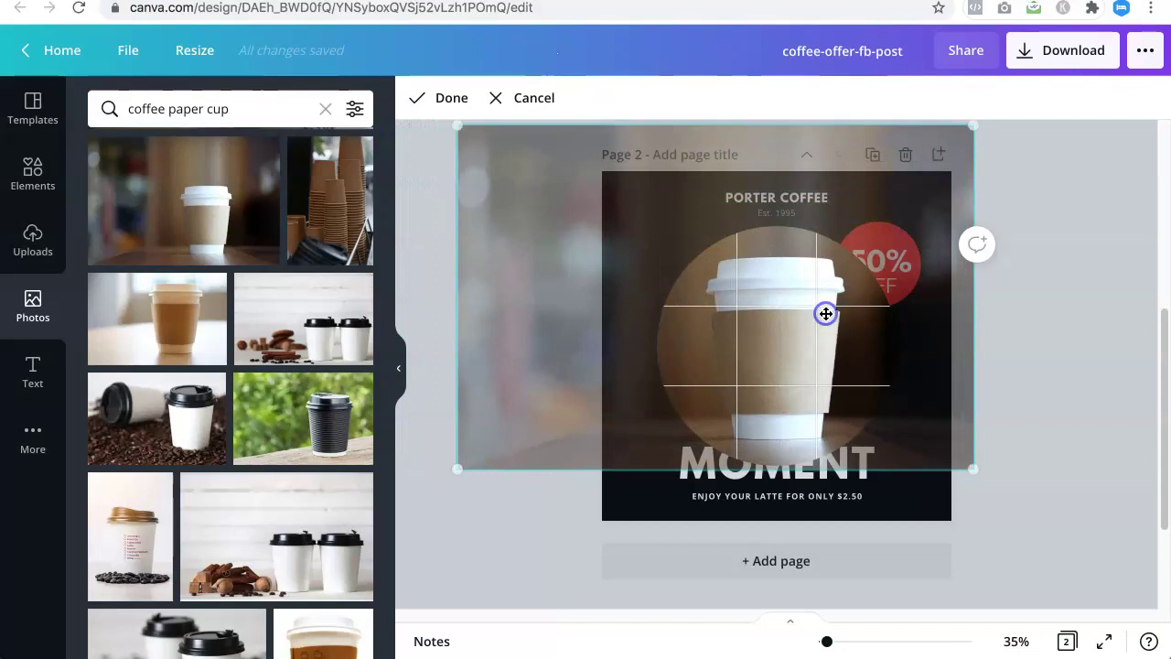
{"action": "left_click", "coordinate": [1105, 338]}
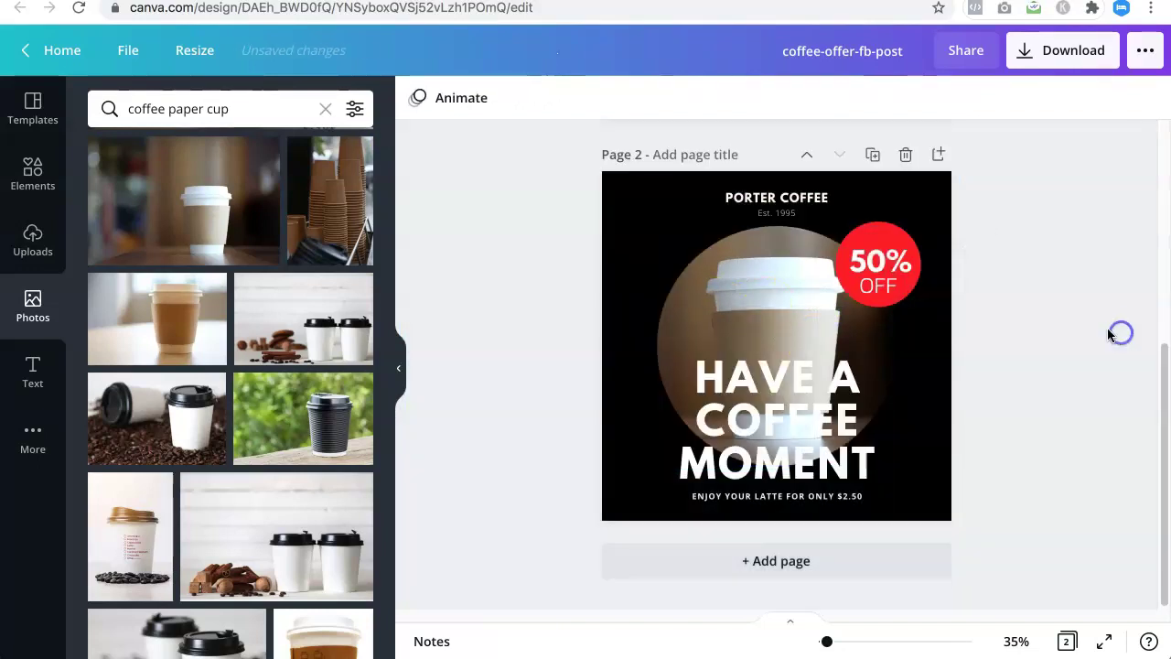
{"action": "double_click", "coordinate": [777, 405]}
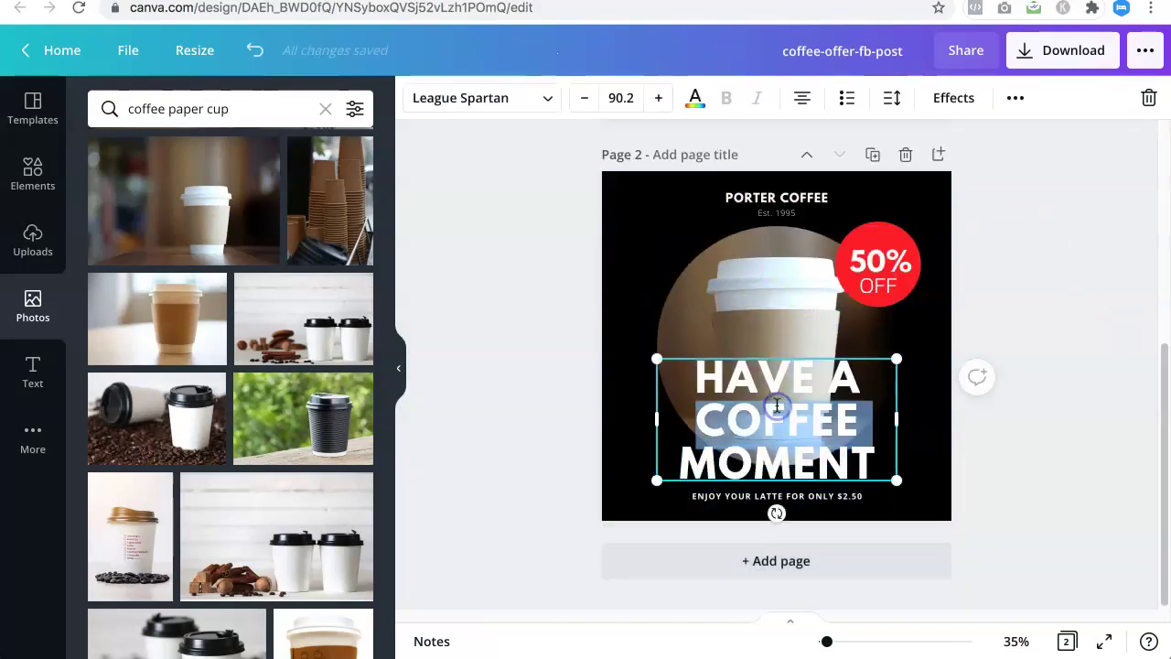
{"action": "left_click", "coordinate": [1053, 394]}
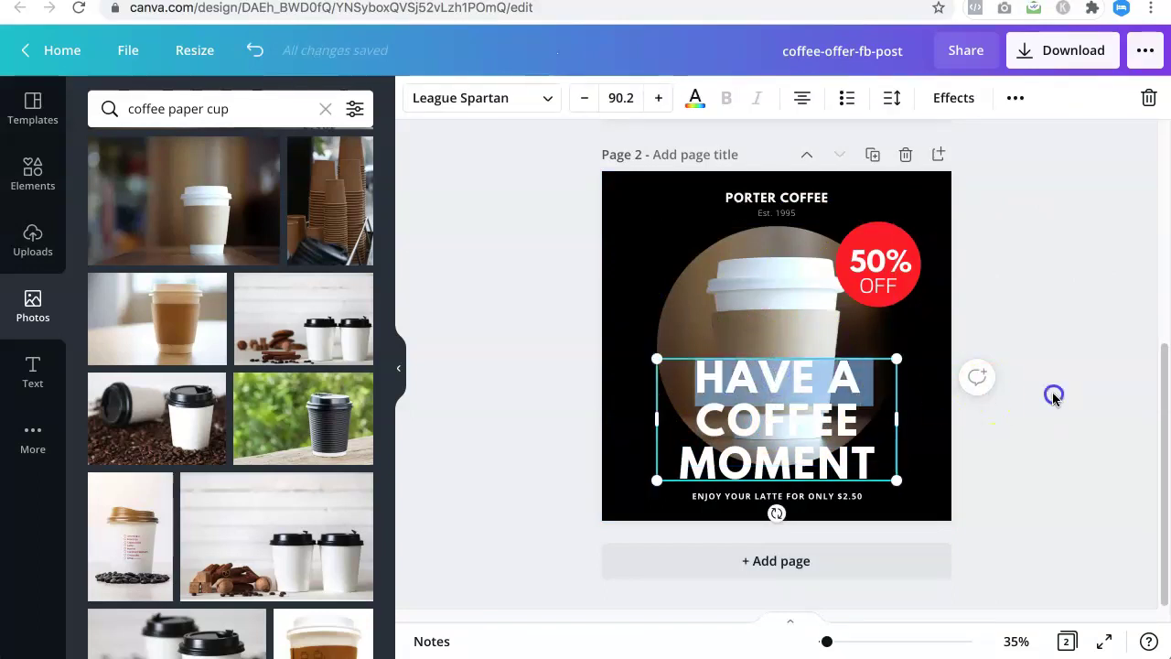
- Try a photo of a hand holding a purple coffee-to-go cup in page 2's circular frame
{"action": "left_click", "coordinate": [777, 305]}
{"action": "left_click", "coordinate": [746, 294]}
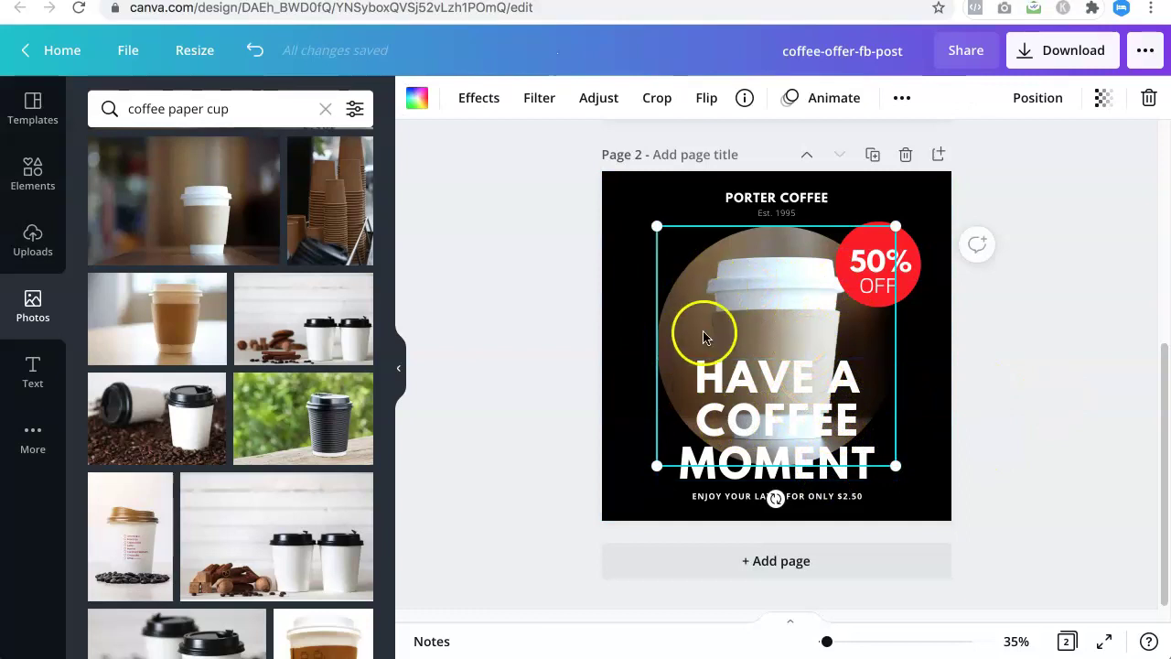
{"action": "scroll", "coordinate": [175, 360], "scroll_direction": "down", "scroll_amount": 10}
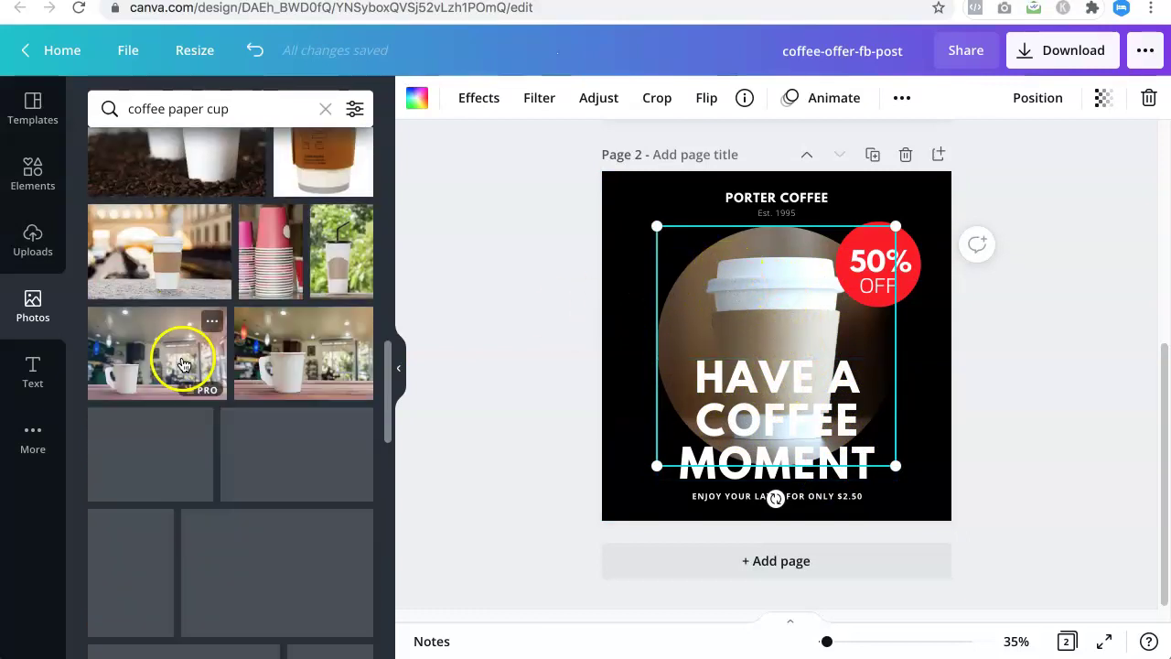
{"action": "scroll", "coordinate": [190, 362], "scroll_direction": "down", "scroll_amount": 5}
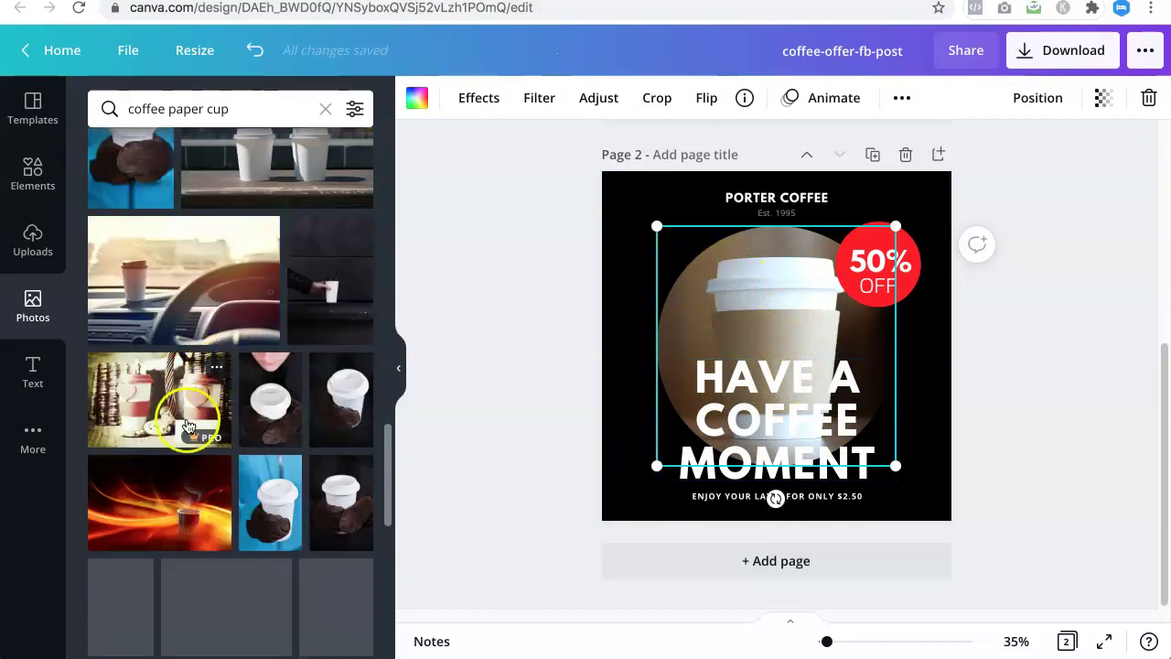
{"action": "scroll", "coordinate": [210, 439], "scroll_direction": "down", "scroll_amount": 4}
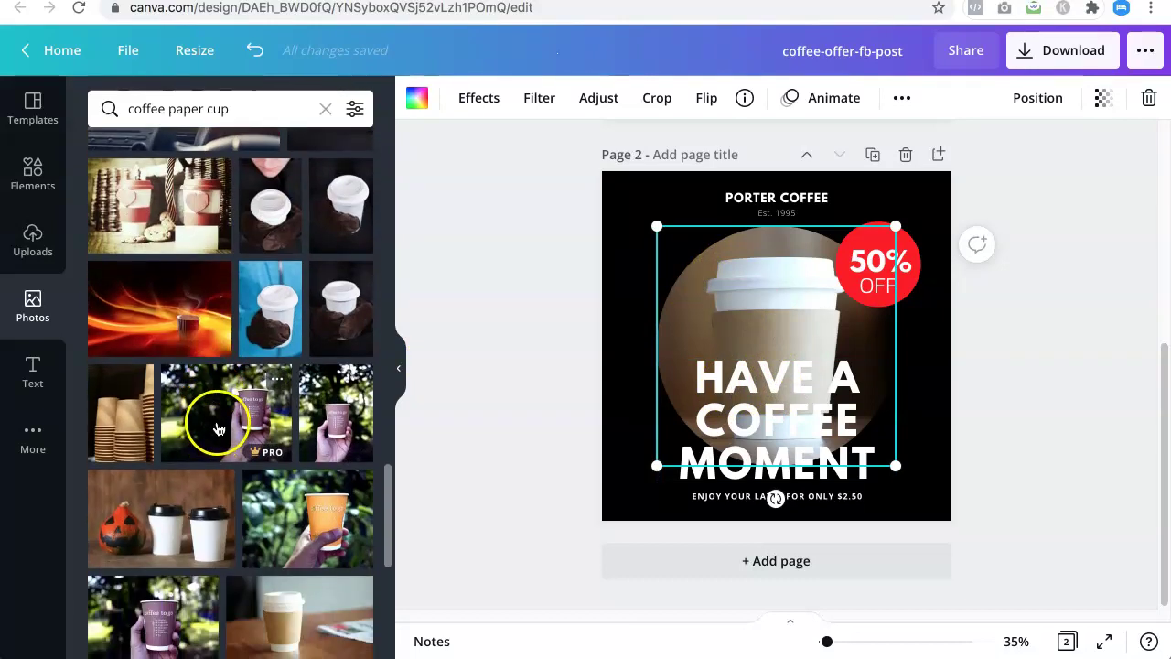
{"action": "scroll", "coordinate": [220, 435], "scroll_direction": "down", "scroll_amount": 9}
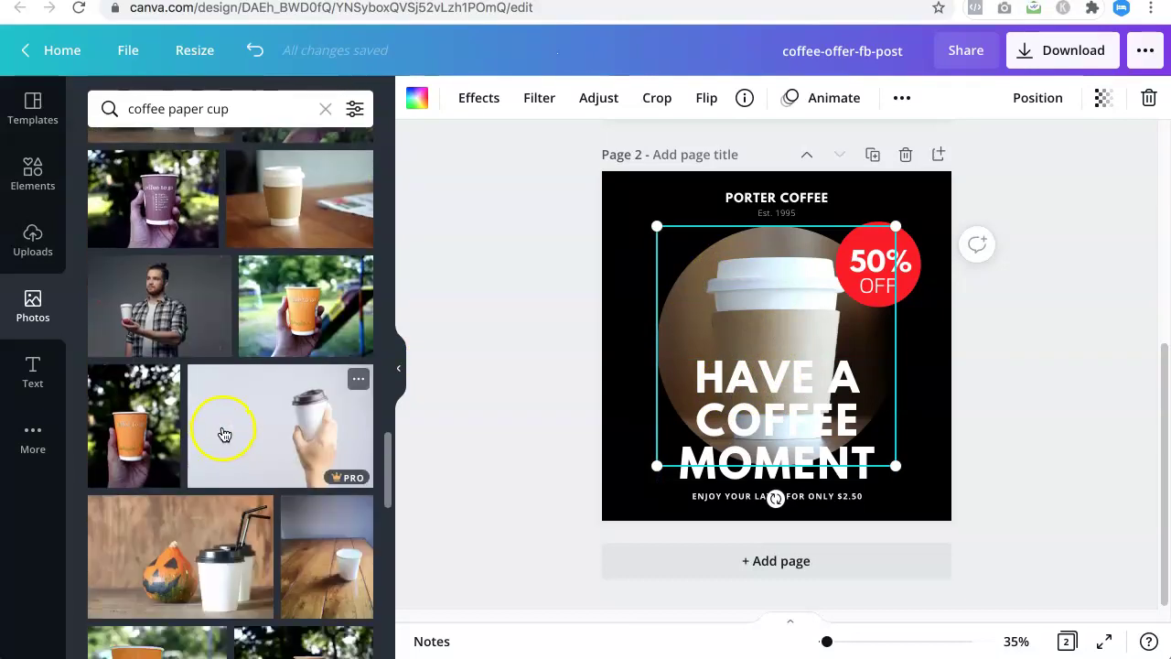
{"action": "scroll", "coordinate": [220, 435], "scroll_direction": "up", "scroll_amount": 9}
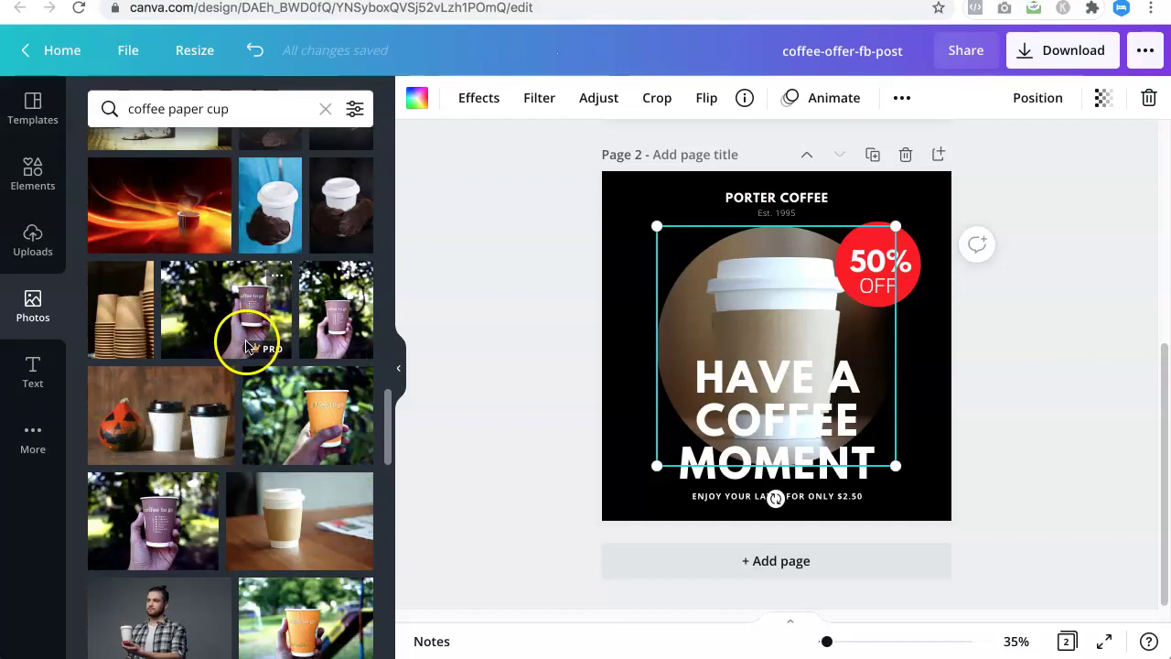
{"action": "left_click_drag", "start_coordinate": [322, 319], "coordinate": [674, 324]}
{"action": "left_click", "coordinate": [549, 327]}
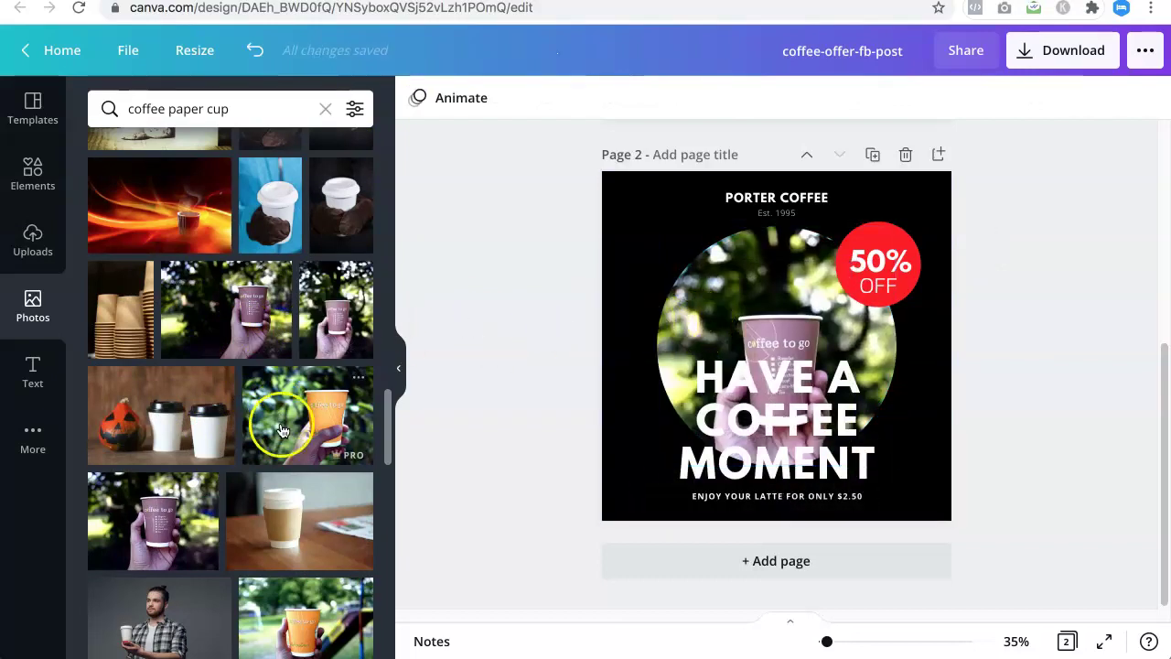
- Browse further coffee paper cup photos and undo the last photo replacement on page 2
{"action": "scroll", "coordinate": [281, 430], "scroll_direction": "down", "scroll_amount": 10}
{"action": "scroll", "coordinate": [283, 436], "scroll_direction": "down", "scroll_amount": 5}
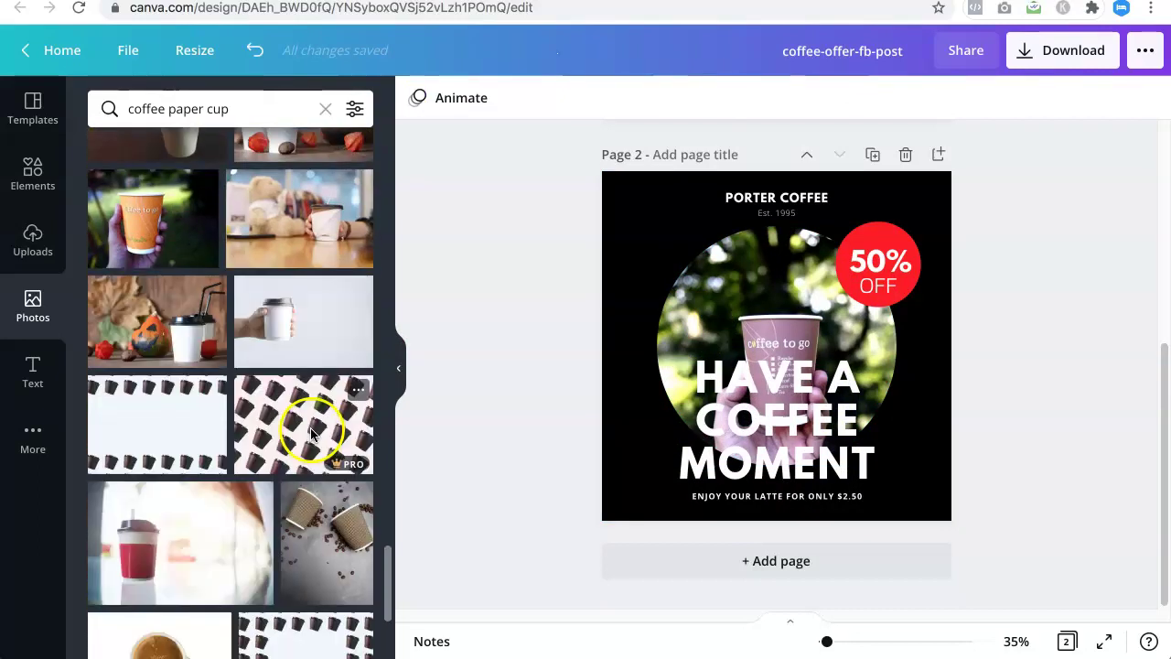
{"action": "scroll", "coordinate": [320, 426], "scroll_direction": "down", "scroll_amount": 6}
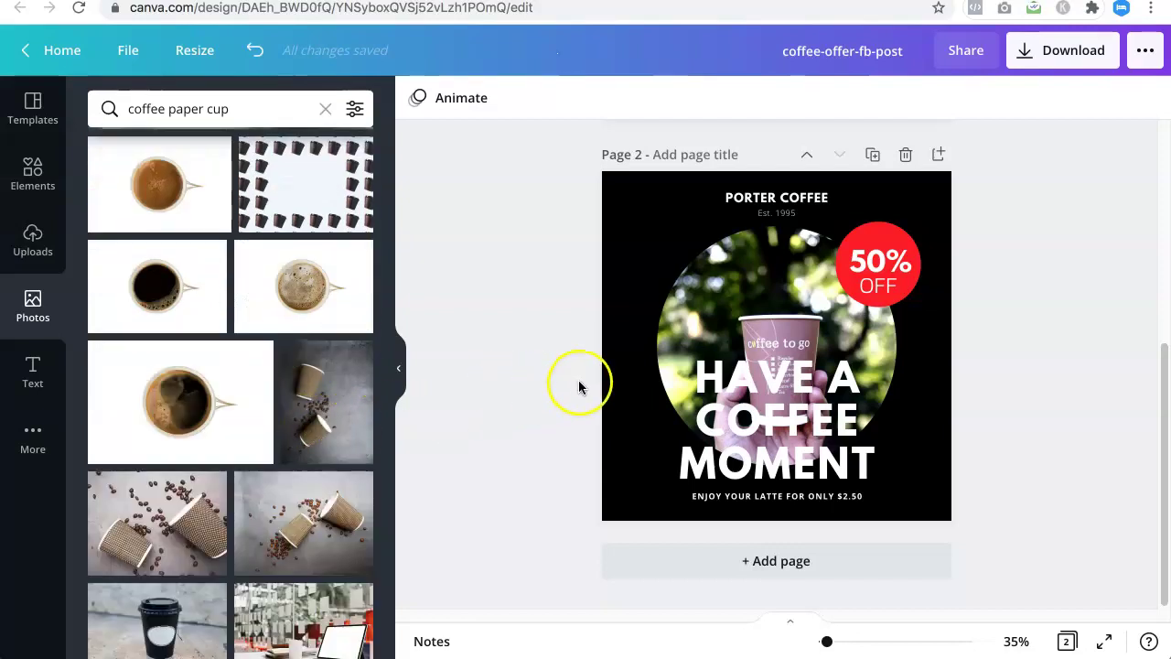
{"action": "key", "text": "ctrl+z"}
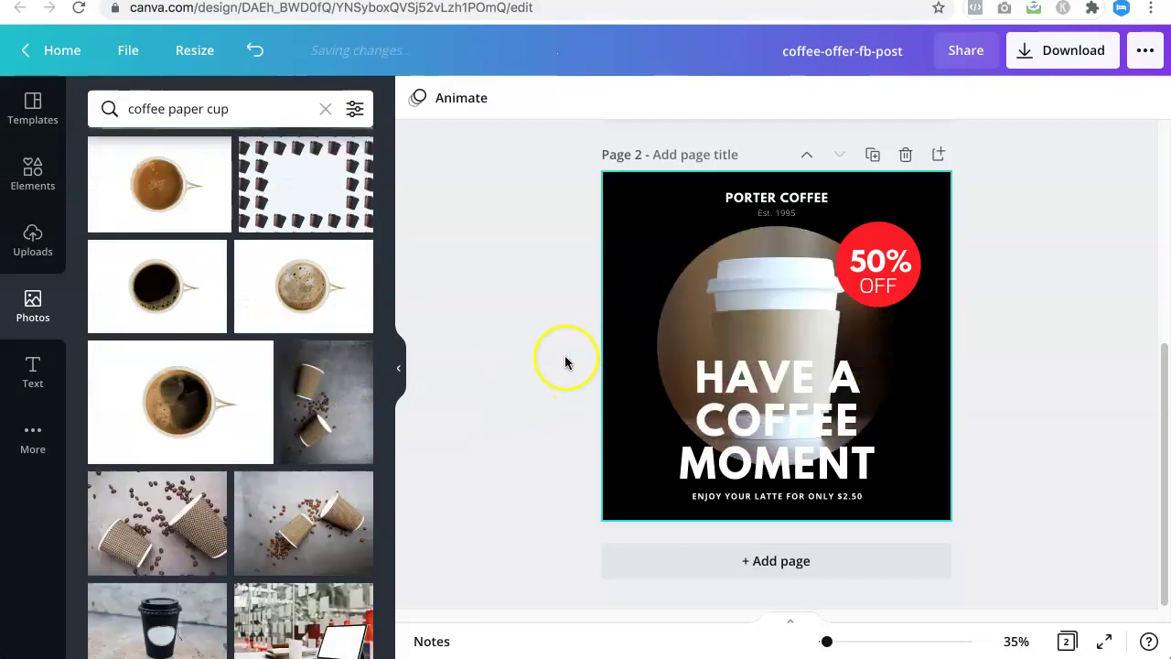
- Recolour page 2's HAVE A COFFEE MOMENT headline with the brown taken from the cup photo
{"action": "left_click", "coordinate": [823, 390]}
{"action": "double_click", "coordinate": [823, 389]}
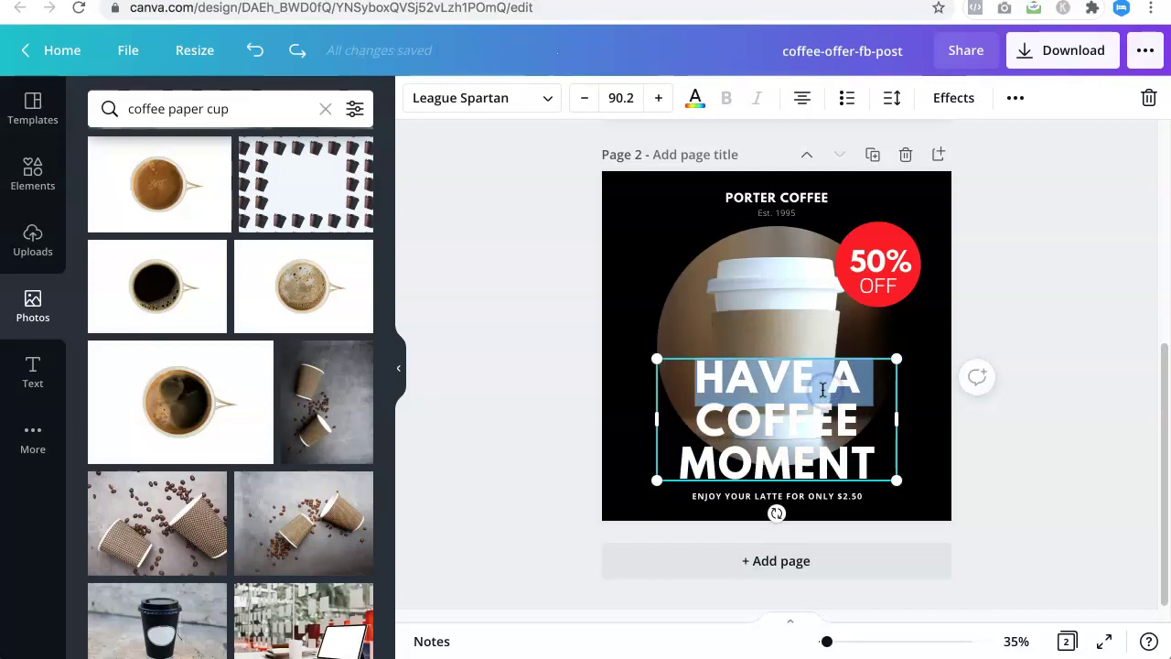
{"action": "triple_click", "coordinate": [824, 389]}
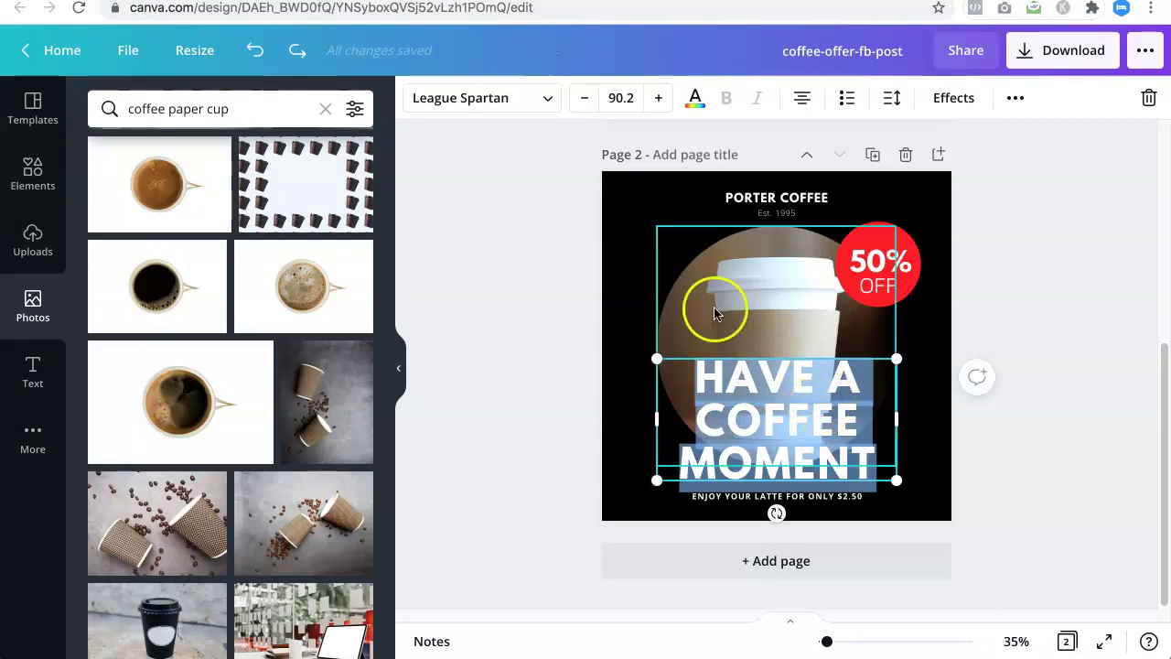
{"action": "left_click", "coordinate": [695, 98]}
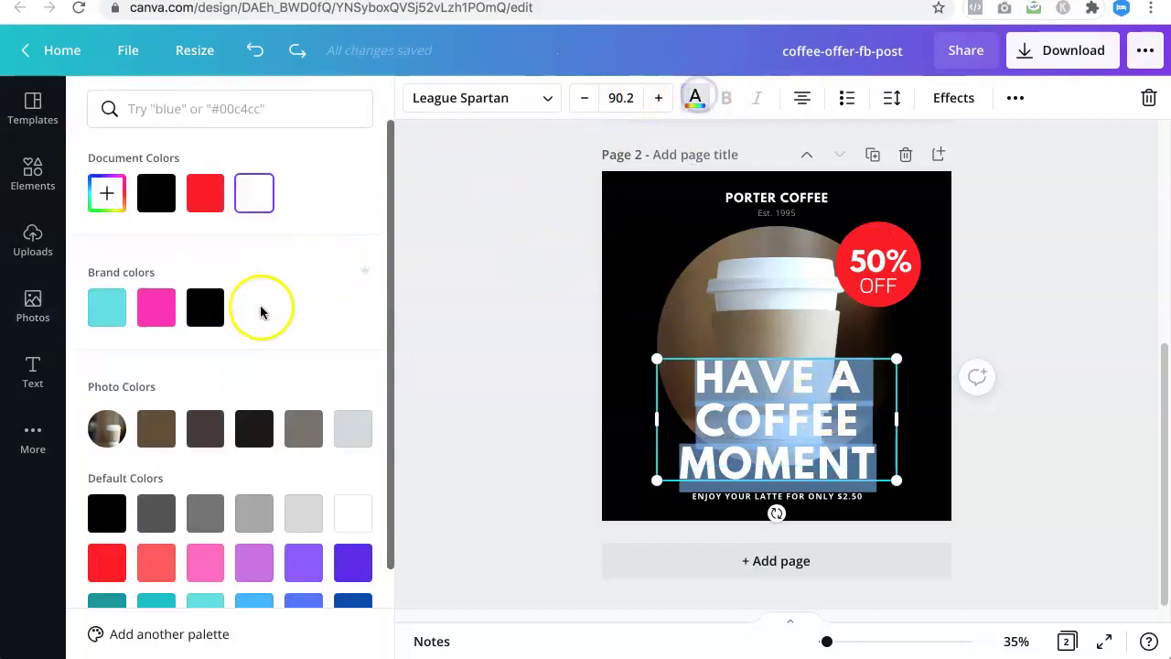
{"action": "left_click", "coordinate": [155, 428]}
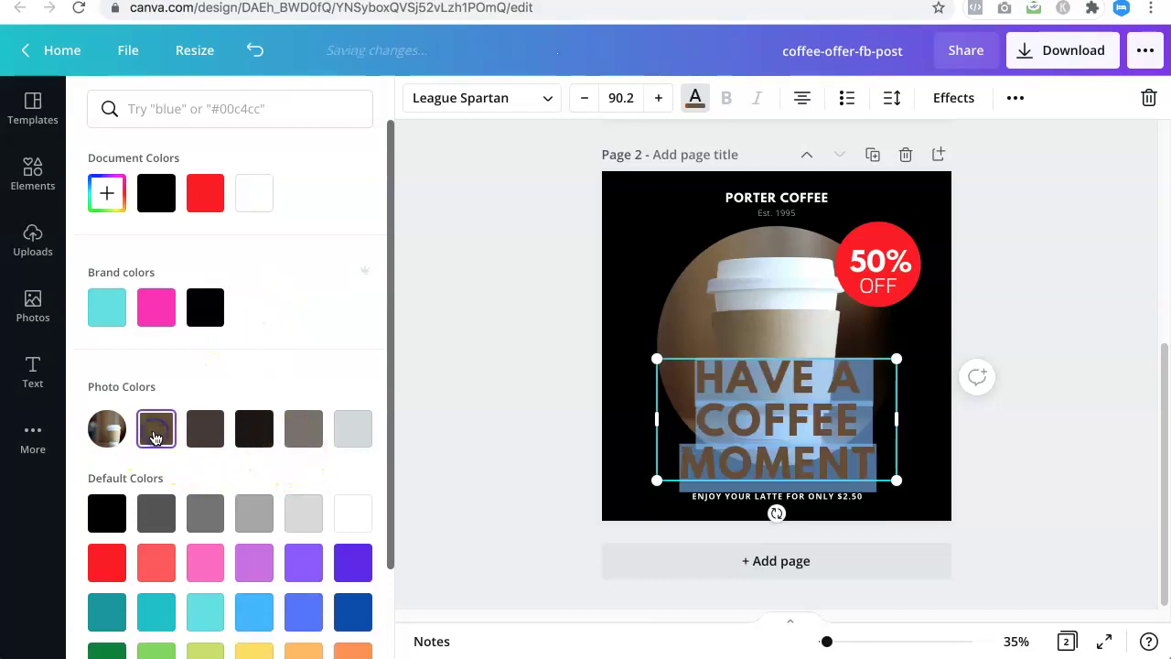
{"action": "left_click", "coordinate": [447, 259]}
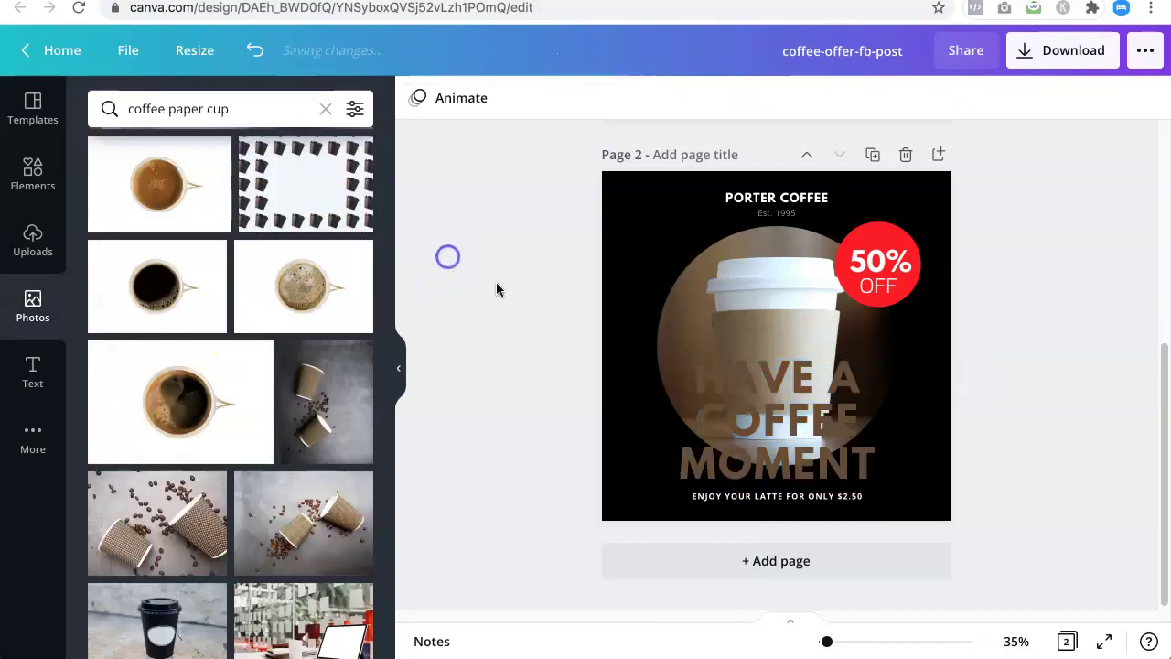
- Try the default red and light turquoise colours on page 2's HAVE A COFFEE MOMENT headline
{"action": "double_click", "coordinate": [727, 380]}
{"action": "triple_click", "coordinate": [728, 377]}
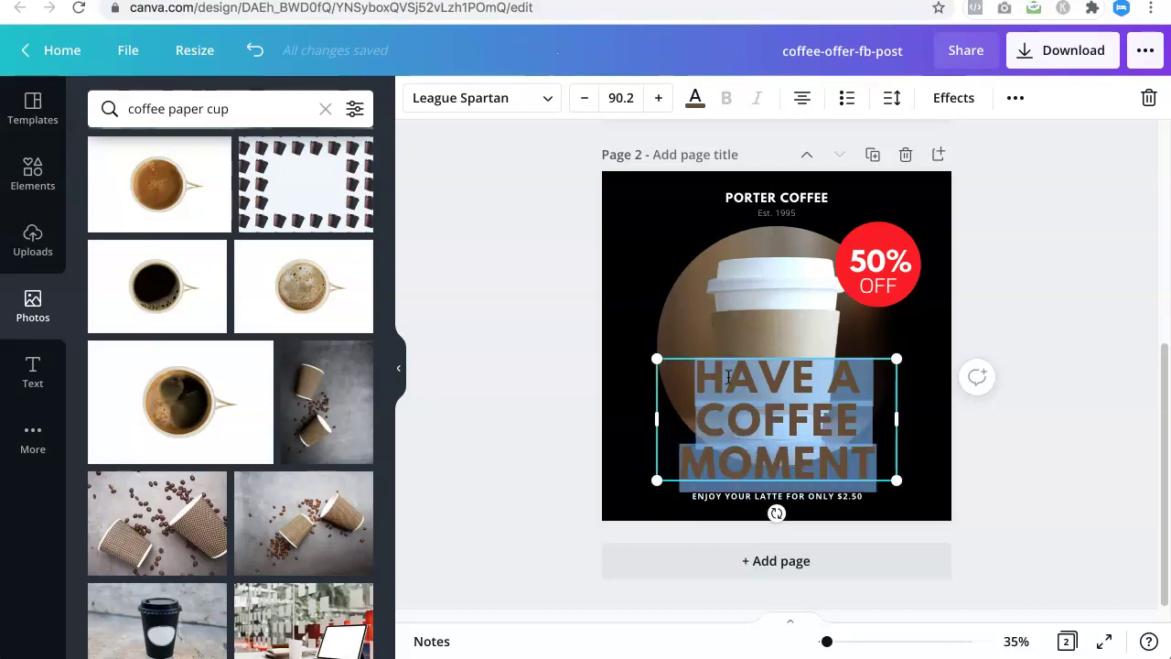
{"action": "left_click", "coordinate": [695, 108]}
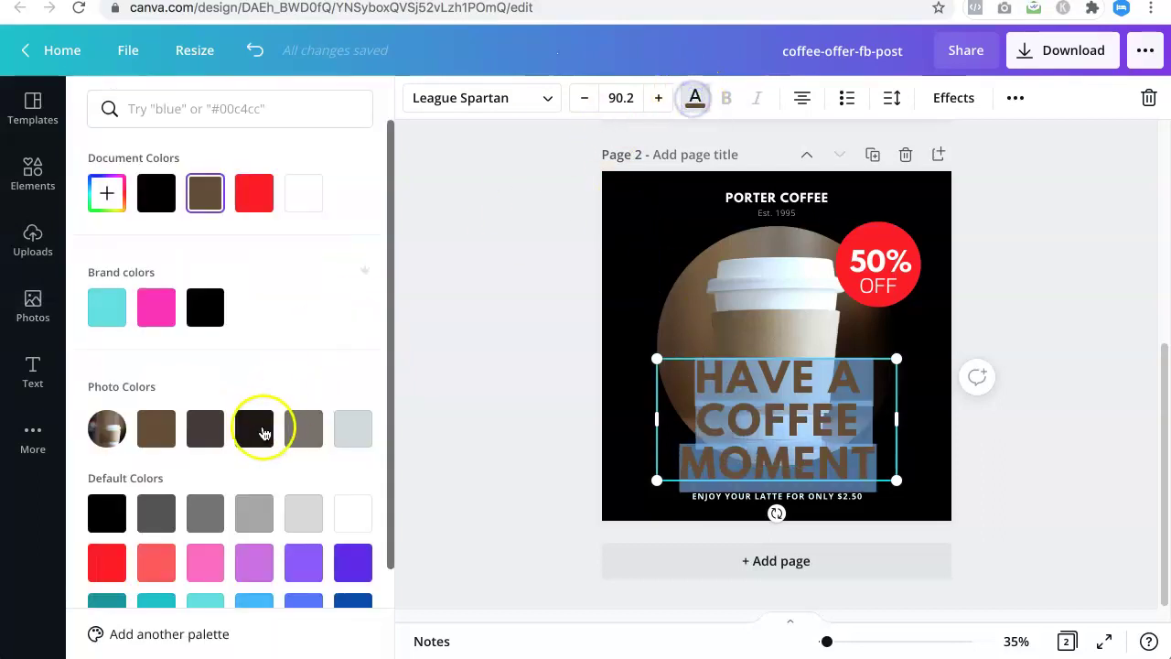
{"action": "scroll", "coordinate": [259, 435], "scroll_direction": "down", "scroll_amount": 3}
{"action": "left_click", "coordinate": [107, 454]}
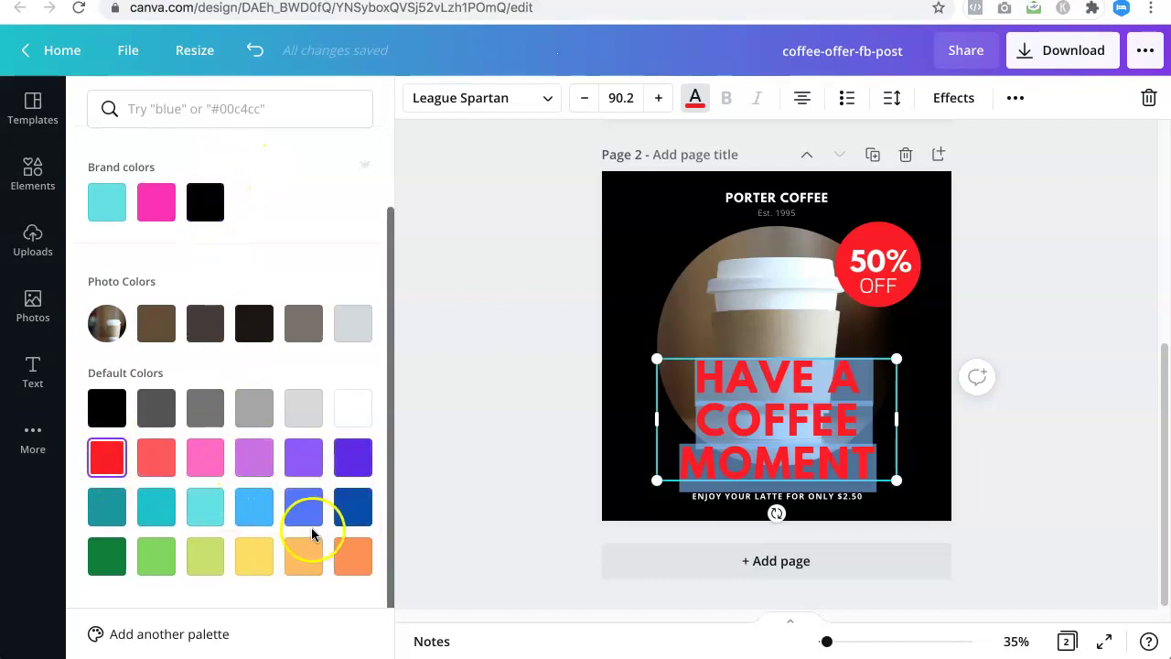
{"action": "left_click", "coordinate": [196, 505]}
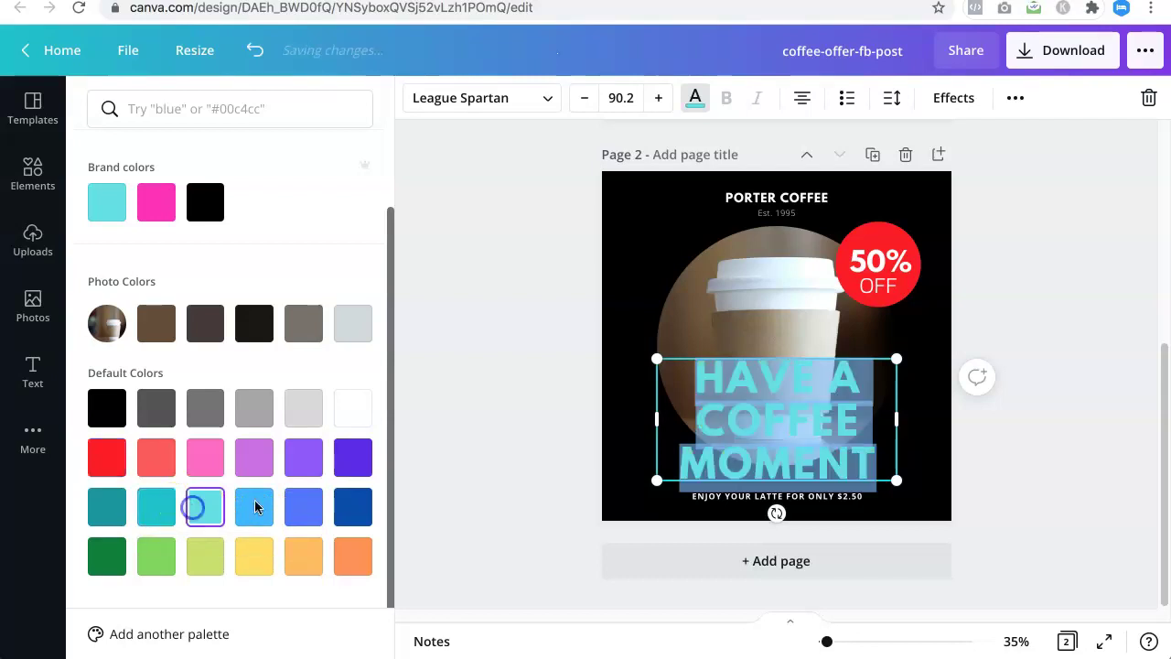
{"action": "left_click", "coordinate": [483, 337]}
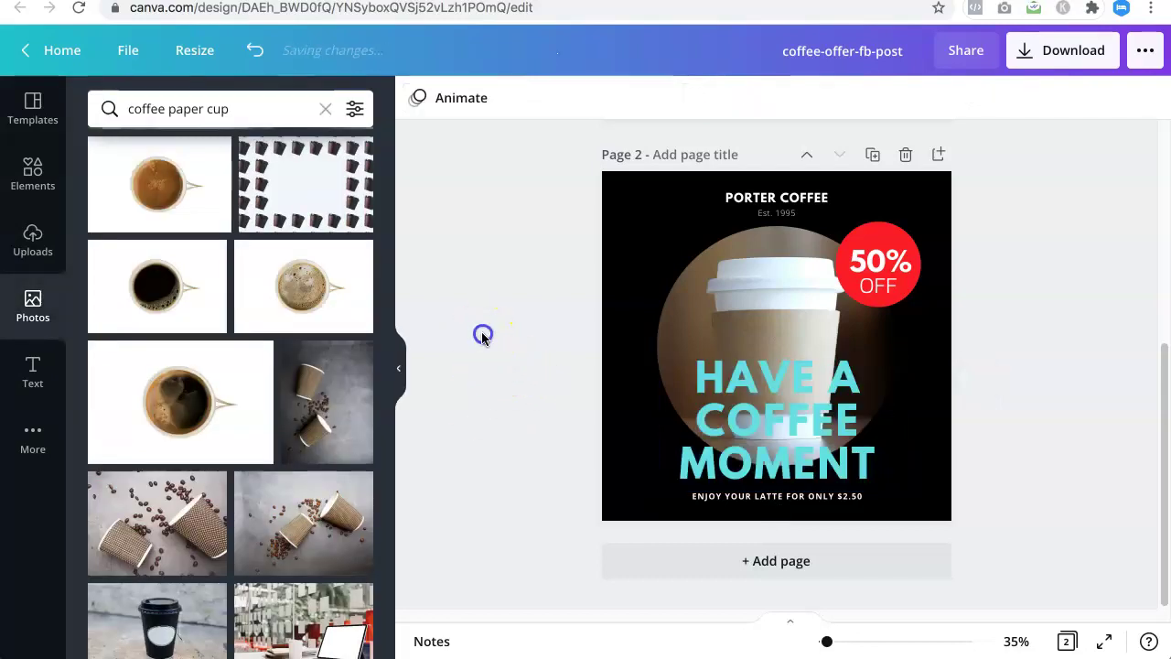
- Set the whole HAVE A COFFEE MOMENT headline on page 2 to the document's red
{"action": "double_click", "coordinate": [784, 400]}
{"action": "key", "text": "ctrl+a"}
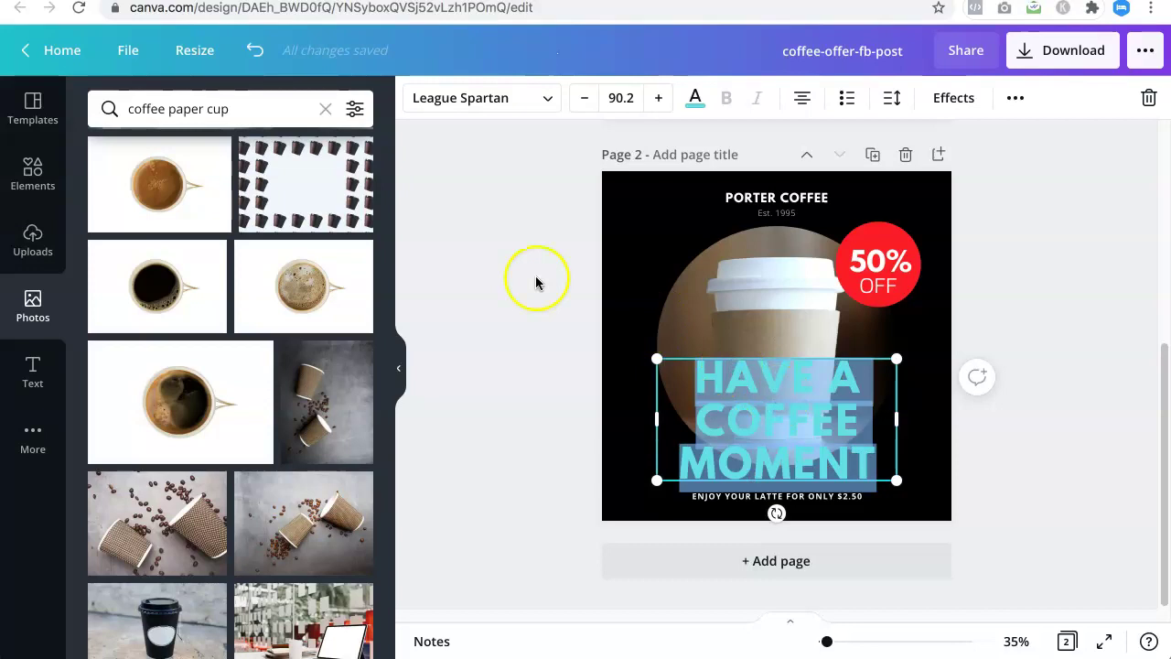
{"action": "left_click", "coordinate": [693, 98]}
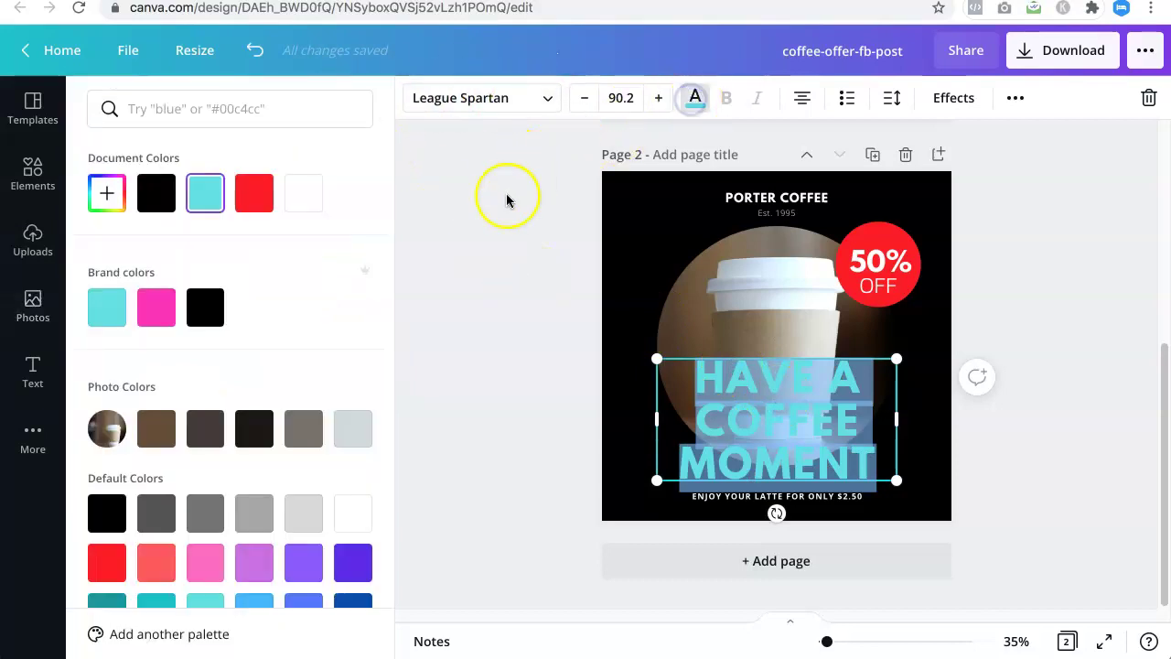
{"action": "left_click", "coordinate": [253, 203]}
{"action": "left_click", "coordinate": [468, 257]}
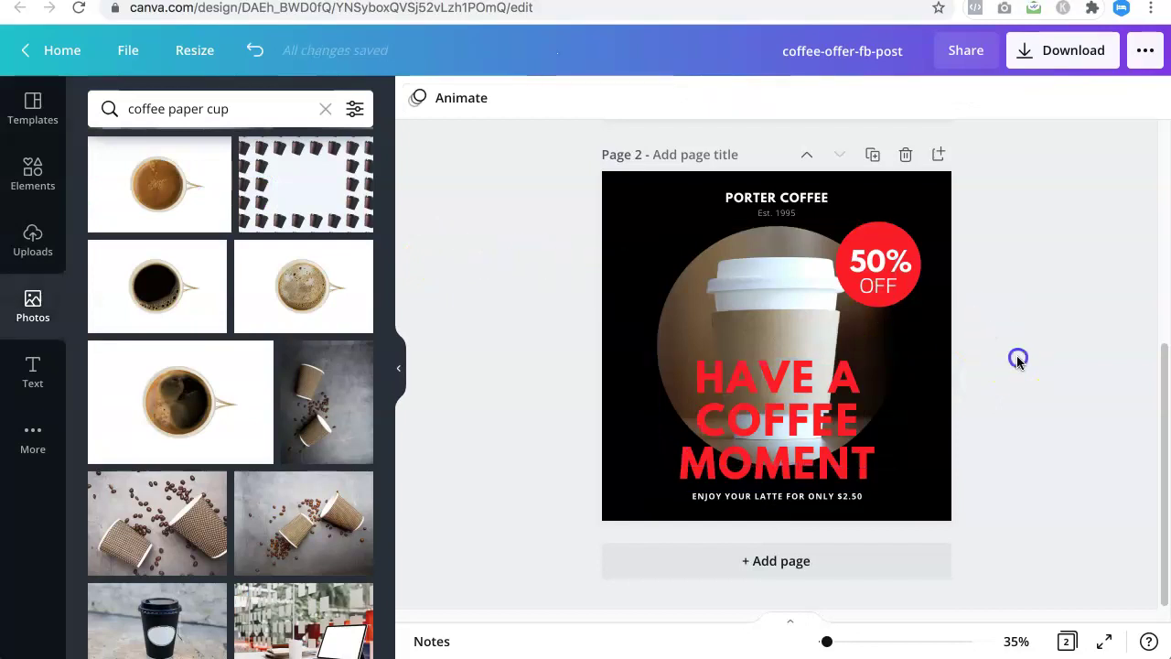
- Delete HAVE A COFFEE and the leftover empty line from page 2's headline, keeping only MOMENT
{"action": "left_click", "coordinate": [876, 235]}
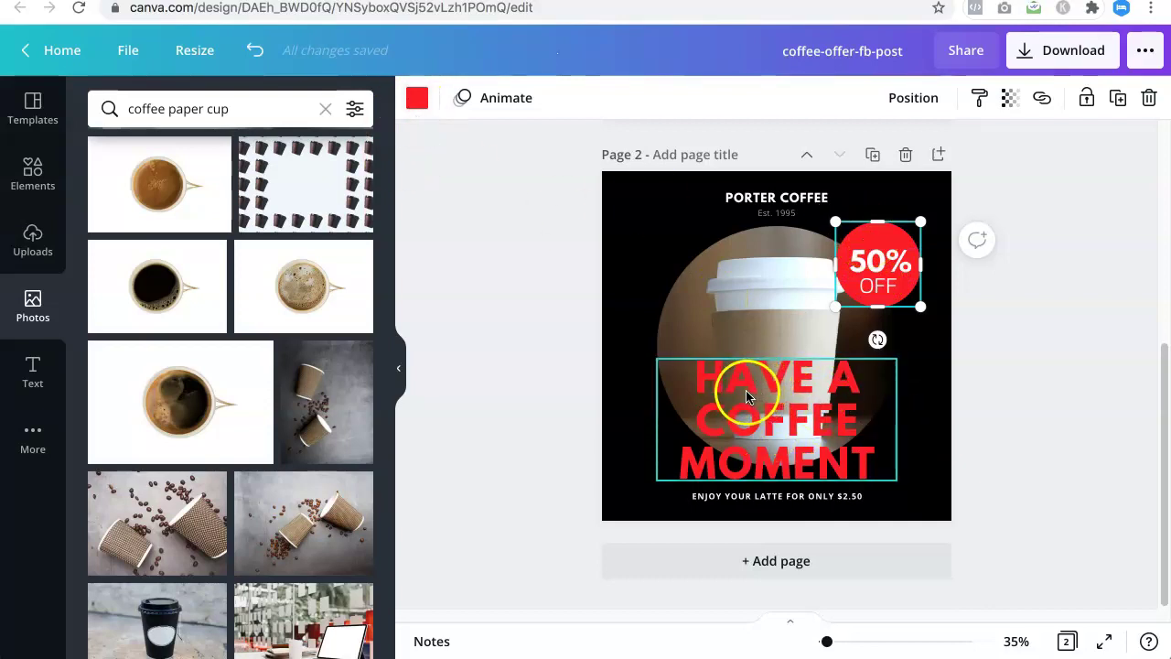
{"action": "double_click", "coordinate": [777, 421]}
{"action": "left_click_drag", "start_coordinate": [855, 426], "coordinate": [677, 392]}
{"action": "key", "text": "BackSpace"}
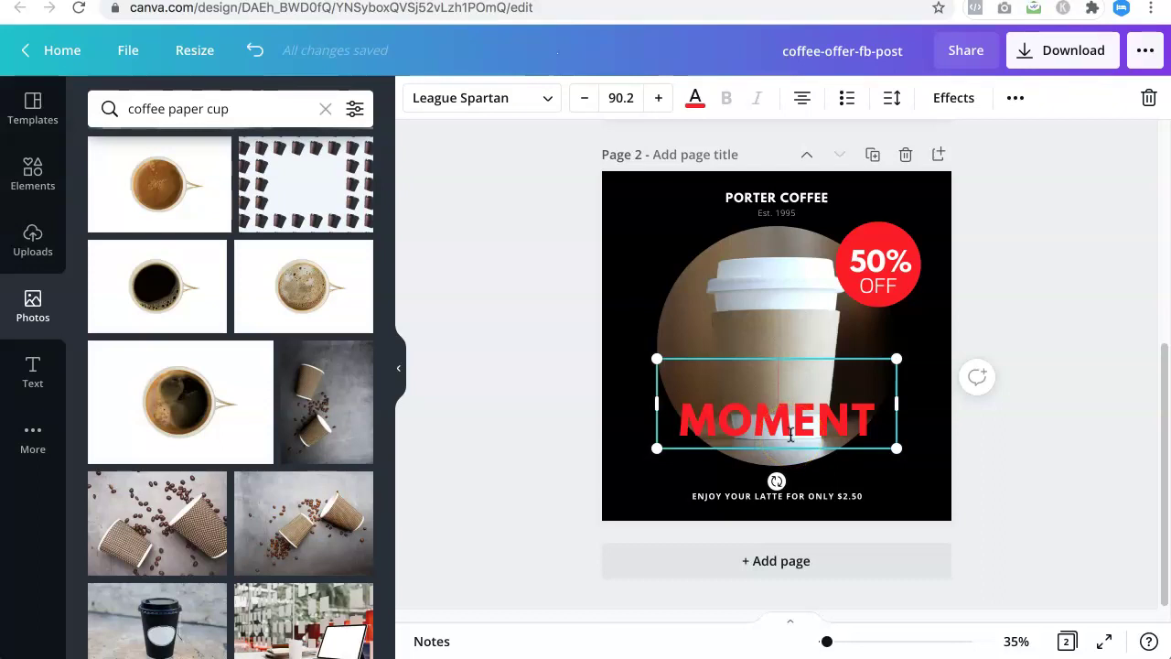
{"action": "key", "text": "BackSpace"}
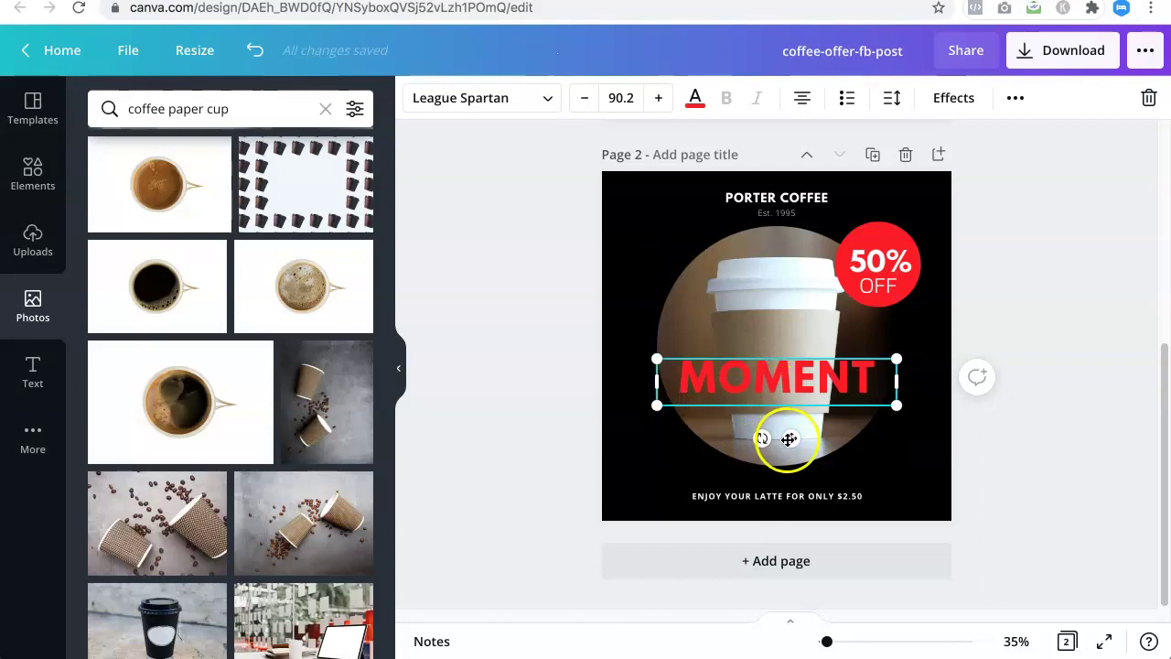
- Move the MOMENT headline down to the lower edge of the circular photo, directly above the ENJOY YOUR LATTE FOR ONLY $2.50 tagline
{"action": "left_click_drag", "start_coordinate": [796, 469], "coordinate": [790, 520]}
{"action": "left_click", "coordinate": [751, 296]}
{"action": "left_click", "coordinate": [578, 334]}
{"action": "left_click_drag", "start_coordinate": [787, 455], "coordinate": [797, 477]}
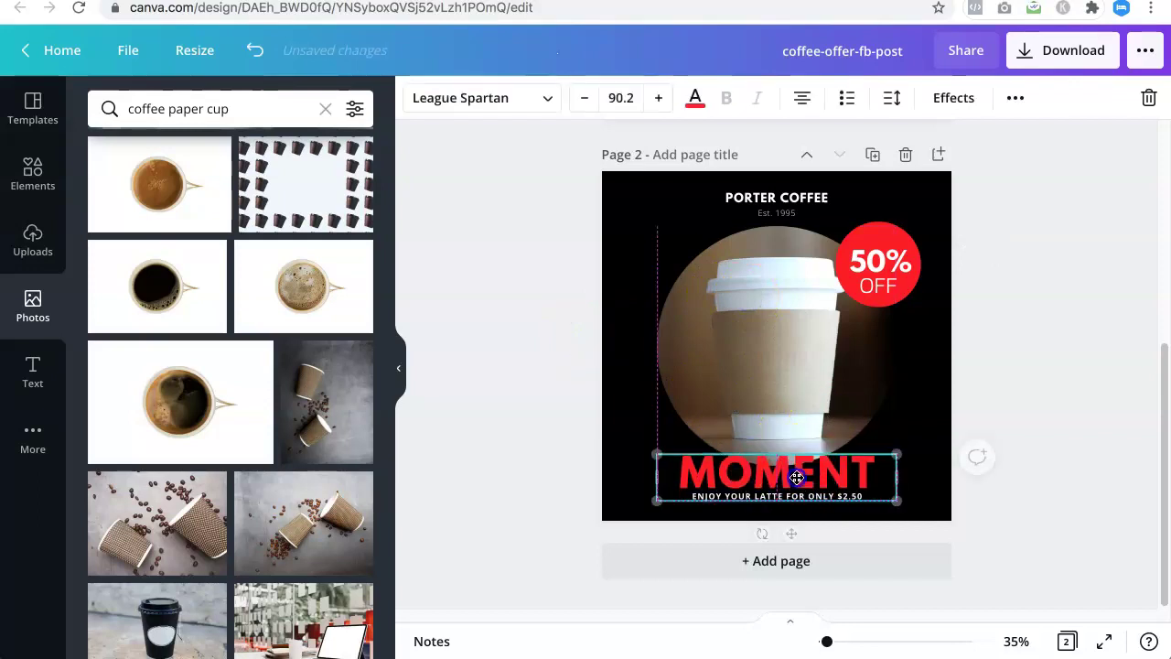
{"action": "left_click", "coordinate": [826, 502]}
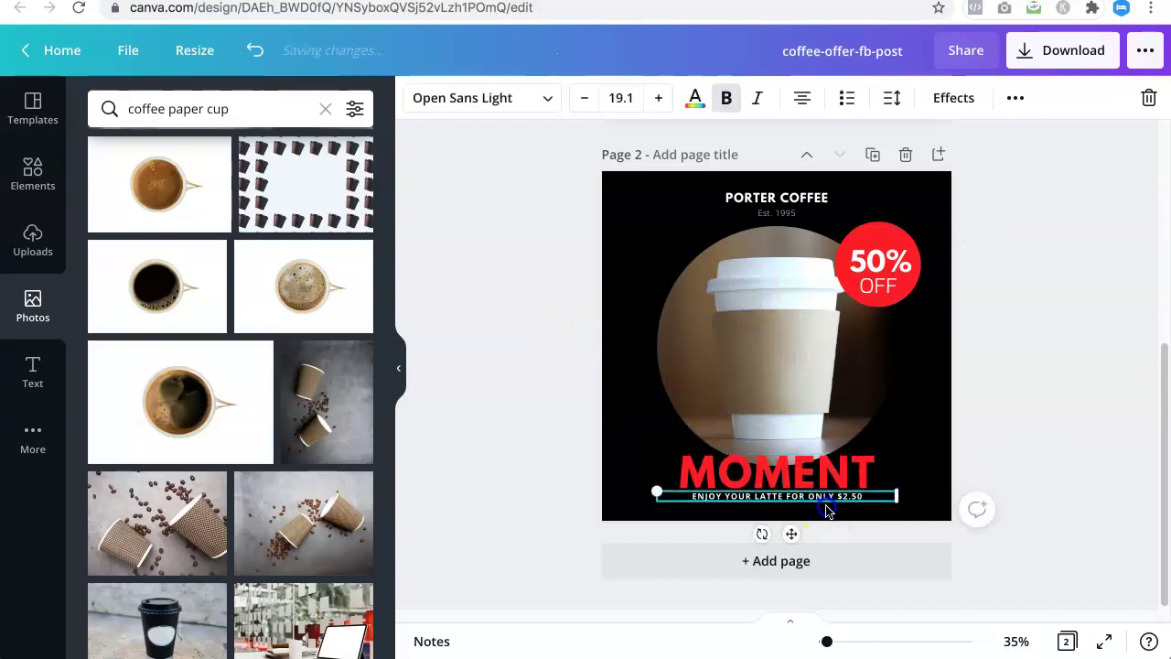
{"action": "left_click", "coordinate": [661, 495]}
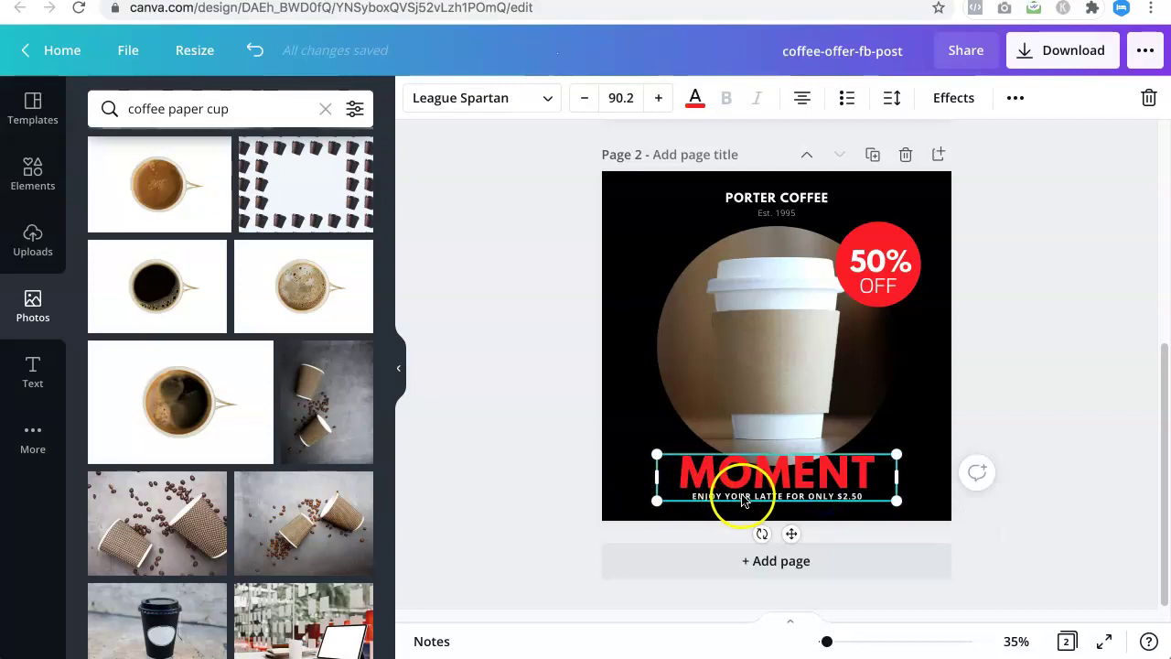
- Move page 2's MOMENT headline and its tagline down together, just below the circular cup photo
{"action": "left_click", "coordinate": [507, 463]}
{"action": "left_click_drag", "start_coordinate": [526, 481], "coordinate": [693, 515]}
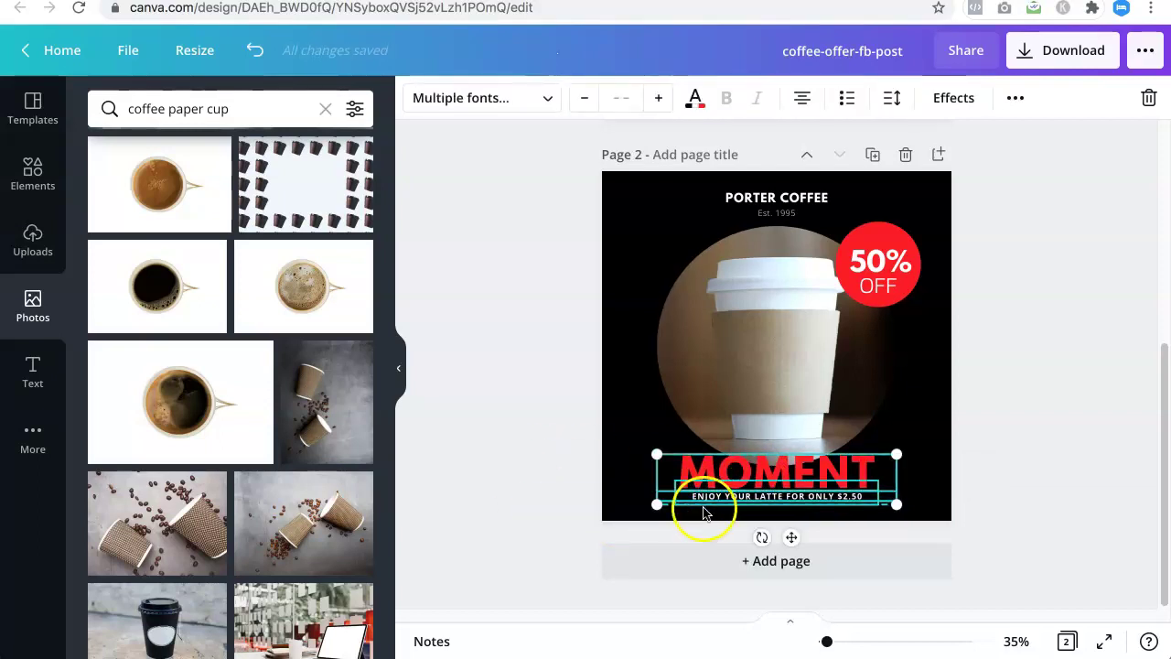
{"action": "left_click_drag", "start_coordinate": [792, 477], "coordinate": [793, 488]}
{"action": "left_click", "coordinate": [1138, 462]}
- Set the MOMENT headline on page 2 to the document's white
{"action": "left_click", "coordinate": [777, 483]}
{"action": "left_click", "coordinate": [778, 492]}
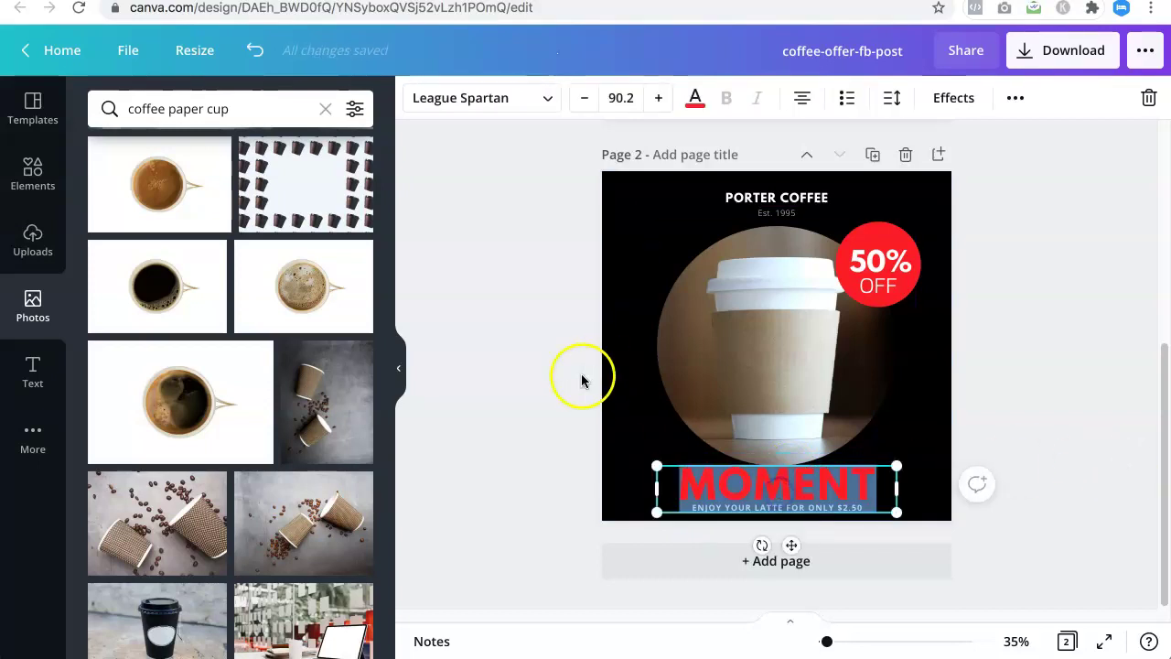
{"action": "left_click", "coordinate": [692, 99]}
{"action": "left_click", "coordinate": [253, 192]}
{"action": "left_click", "coordinate": [471, 293]}
{"action": "left_click", "coordinate": [1014, 348]}
- Replace the word MOMENT in page 2's headline with PROMO
{"action": "left_click", "coordinate": [796, 483]}
{"action": "left_click", "coordinate": [803, 488]}
{"action": "left_click_drag", "start_coordinate": [874, 483], "coordinate": [691, 485]}
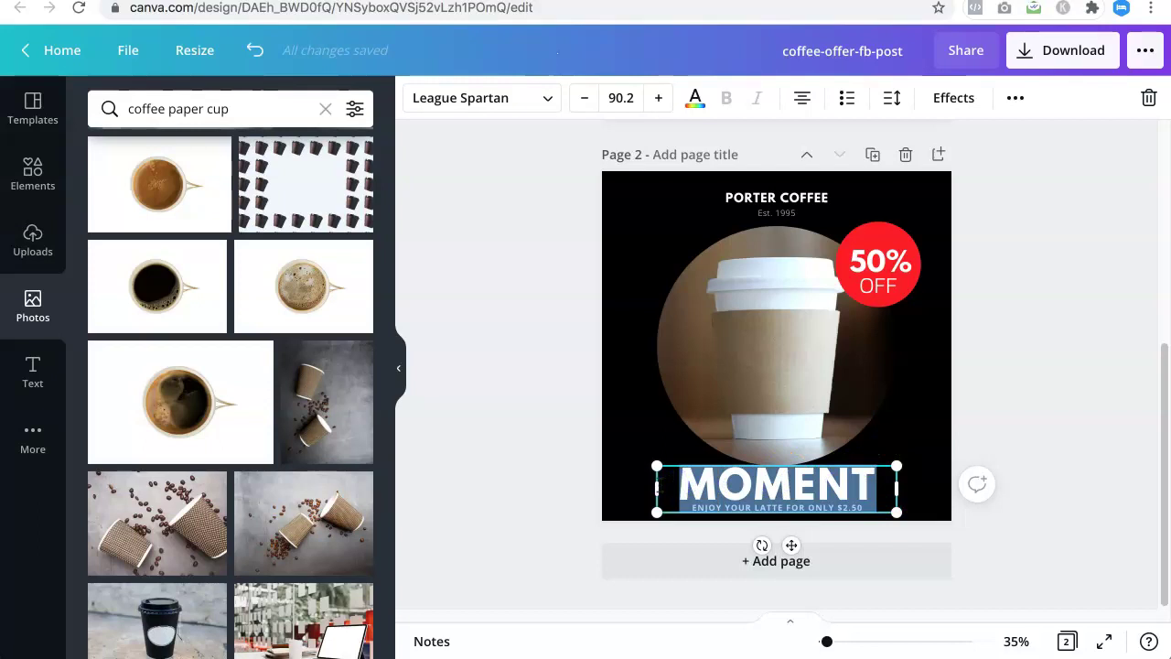
{"action": "type", "text": "PROMO"}
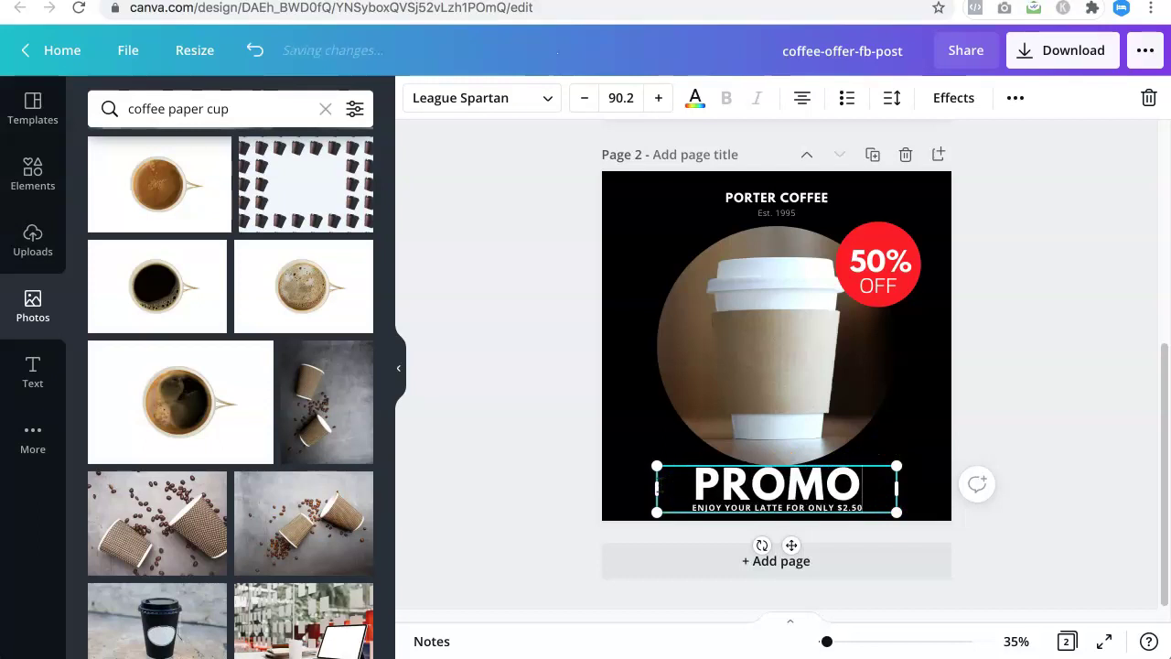
{"action": "key", "text": "BackSpace"}
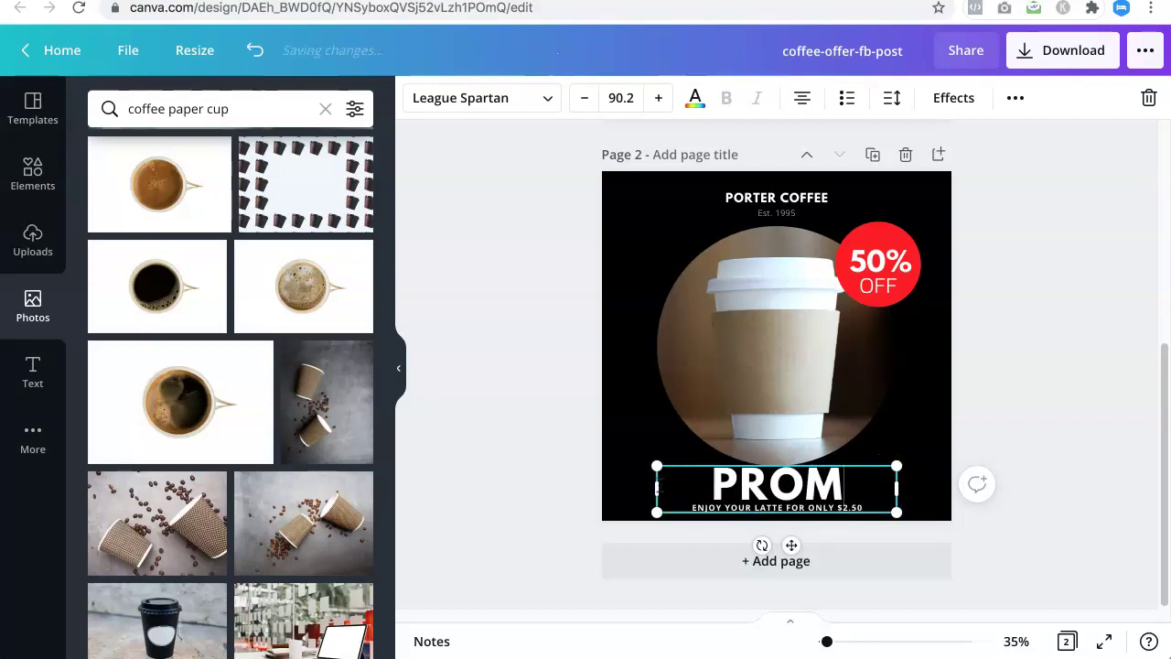
{"action": "type", "text": "O"}
{"action": "left_click", "coordinate": [1027, 404]}
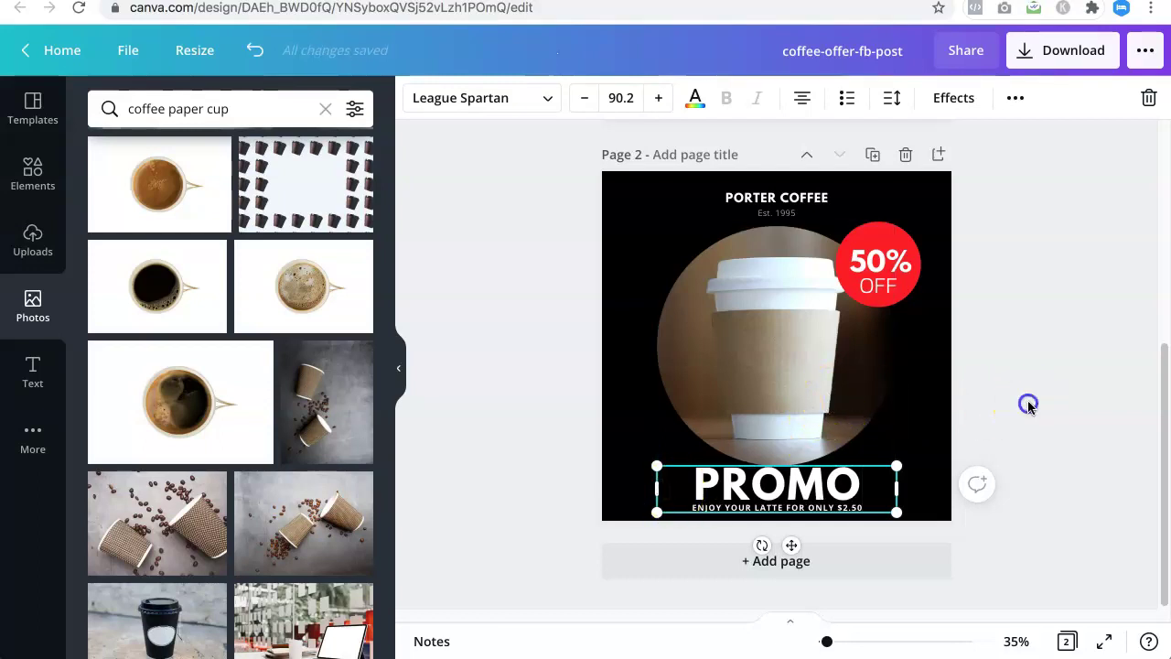
- Undo the latest headline edits on page 2 back to the red three-line HAVE A COFFEE MOMENT
{"action": "scroll", "coordinate": [925, 353], "scroll_direction": "up", "scroll_amount": 5}
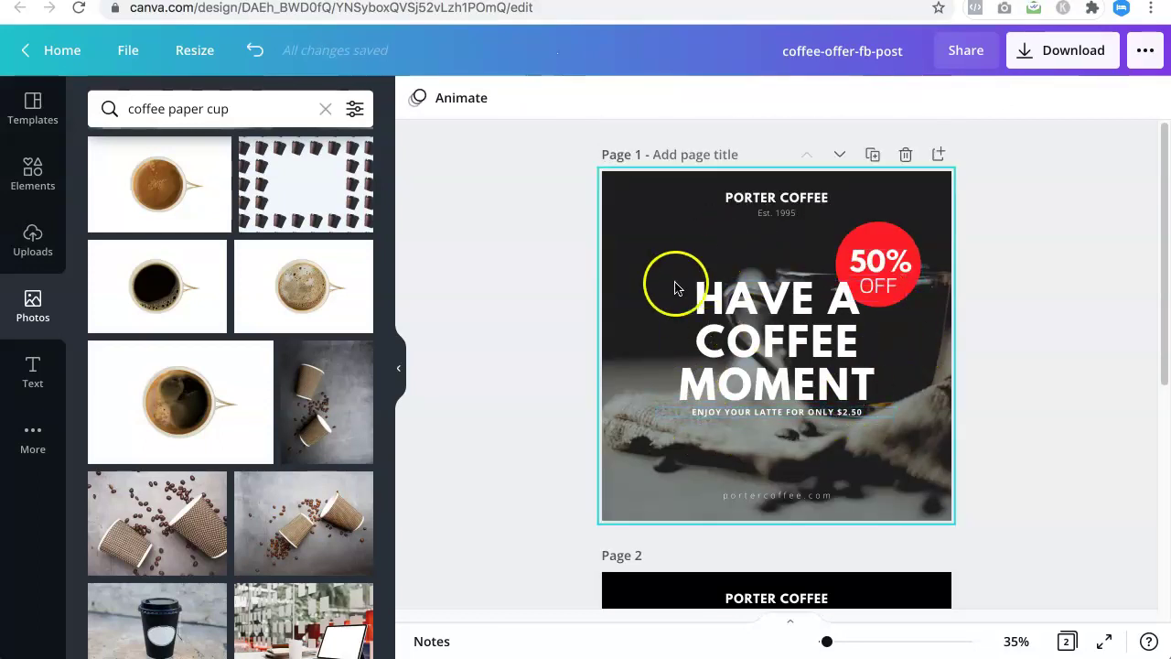
{"action": "scroll", "coordinate": [682, 316], "scroll_direction": "down", "scroll_amount": 5}
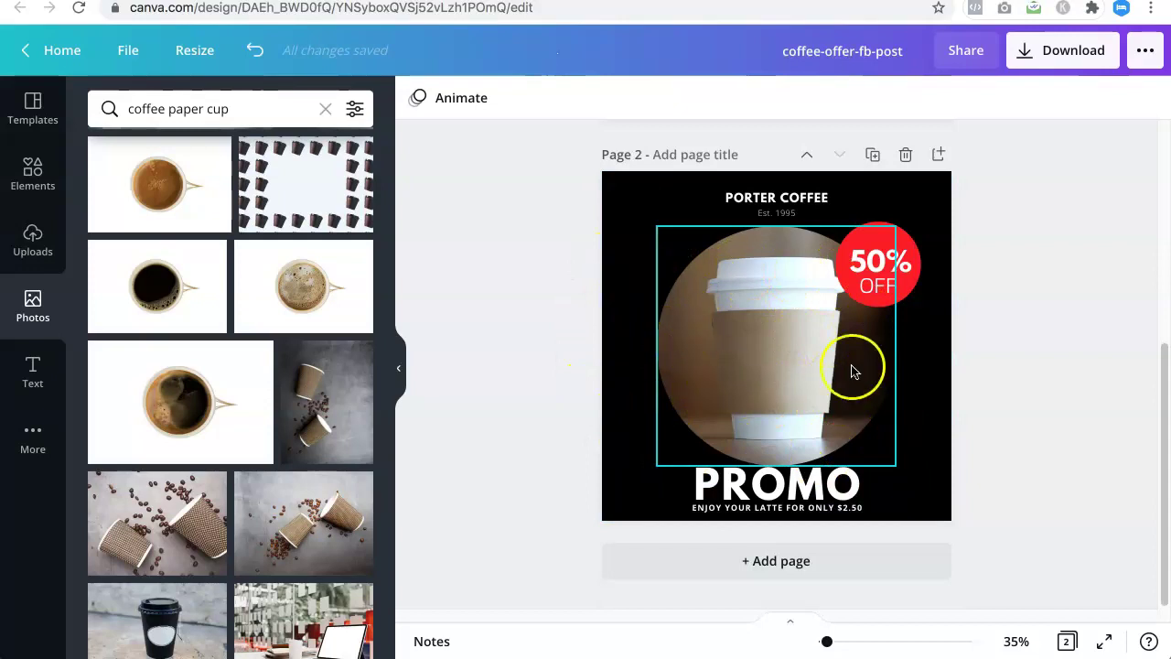
{"action": "left_click", "coordinate": [804, 335]}
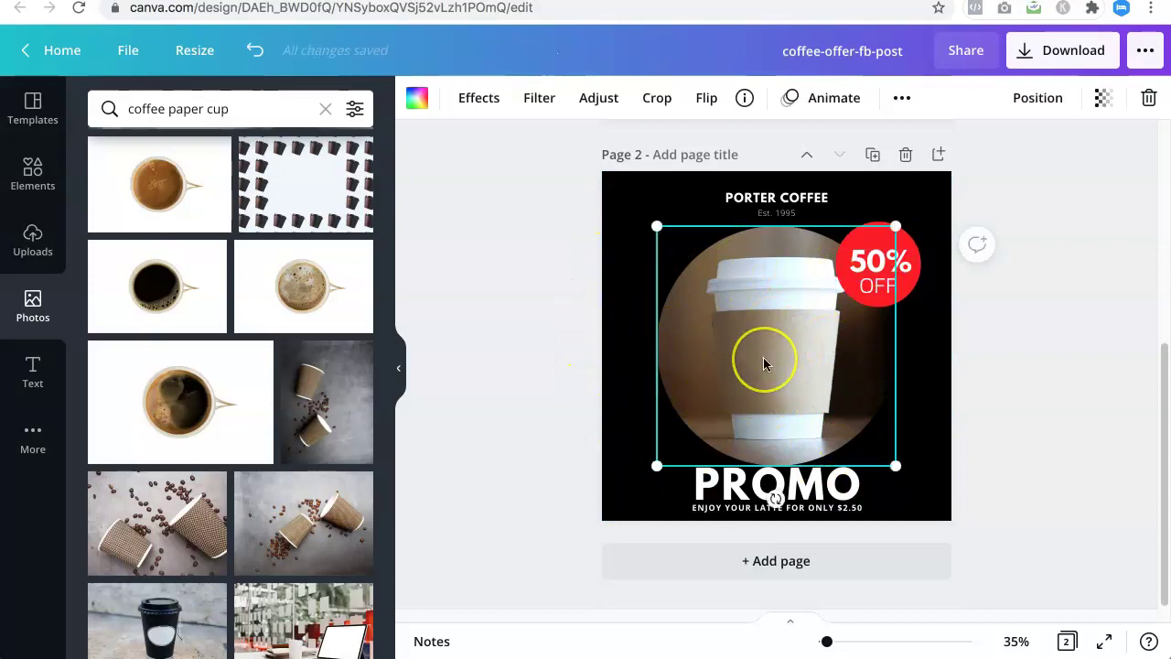
{"action": "key", "text": "ctrl+z"}
{"action": "left_click", "coordinate": [559, 336]}
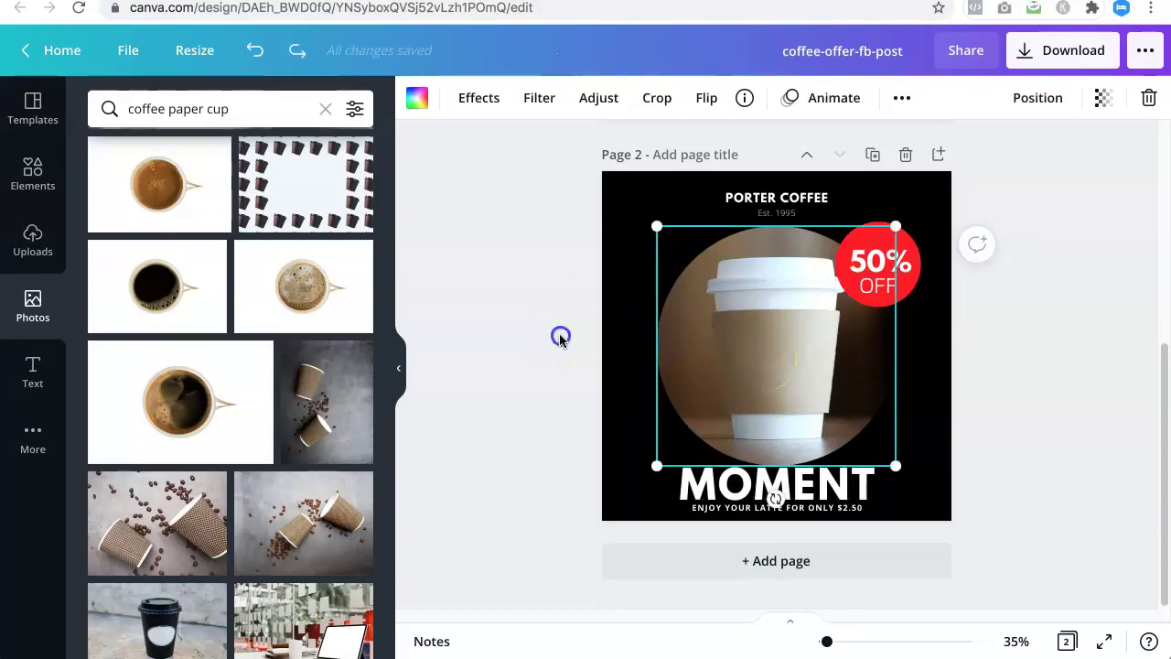
{"action": "key", "text": "ctrl+z"}
{"action": "key", "text": "ctrl+z"}
{"action": "key", "text": "ctrl+z"}
{"action": "key", "text": "ctrl+z"}
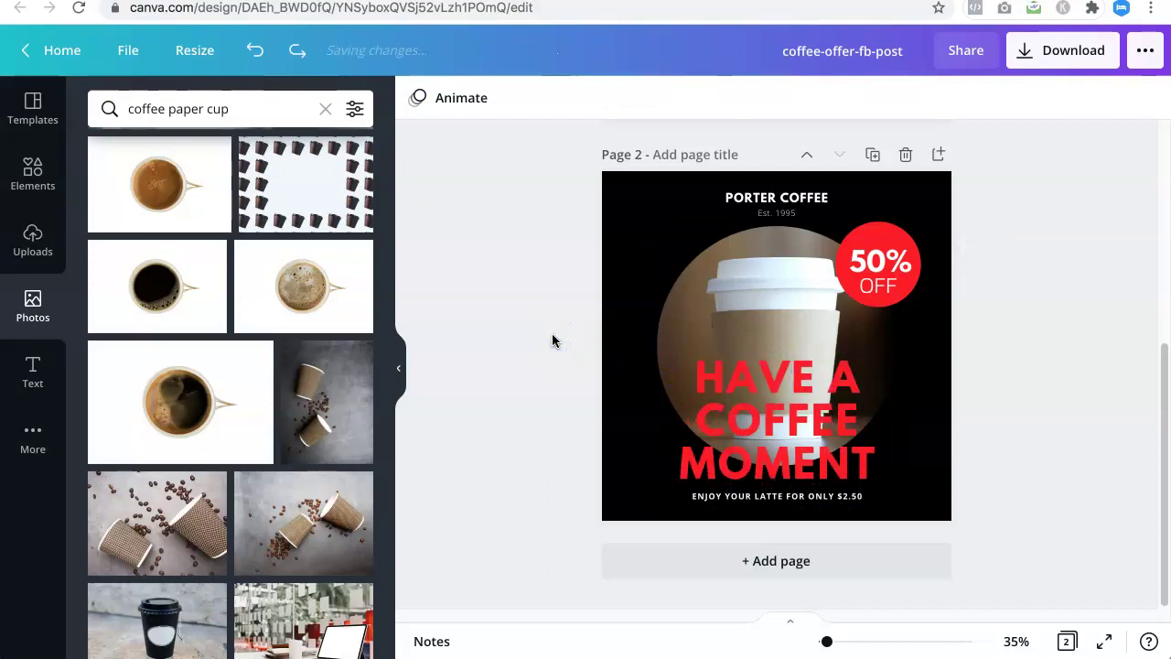
- Set page 2's HAVE A COFFEE MOMENT headline to the document's white
{"action": "left_click", "coordinate": [780, 385]}
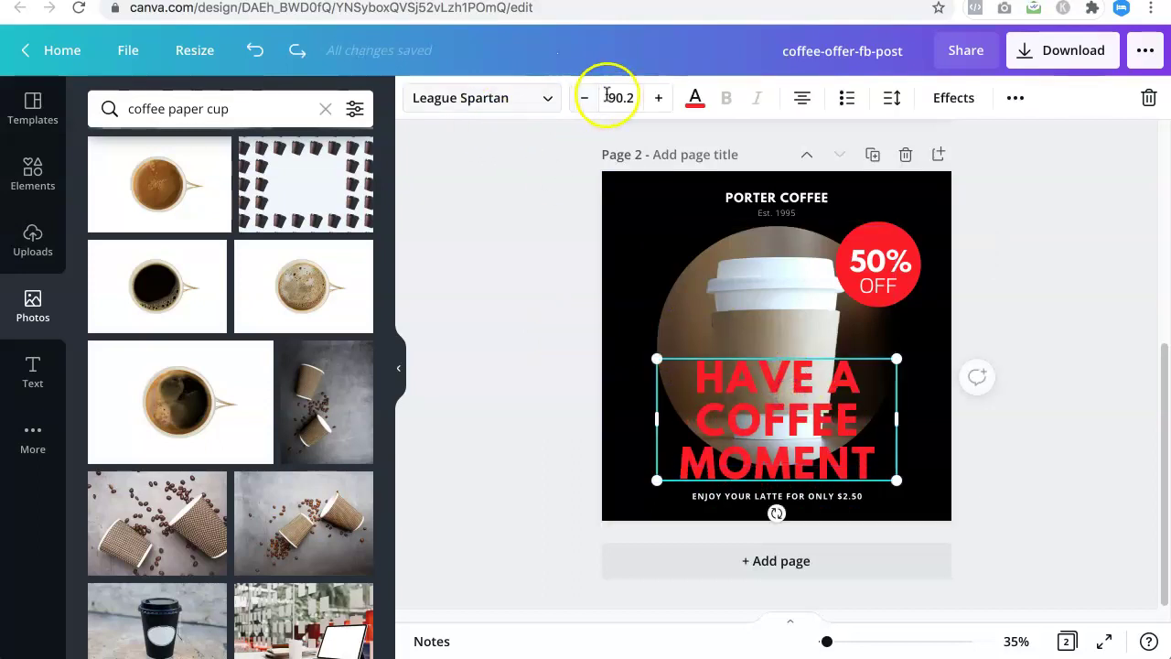
{"action": "left_click", "coordinate": [695, 97]}
{"action": "left_click", "coordinate": [253, 193]}
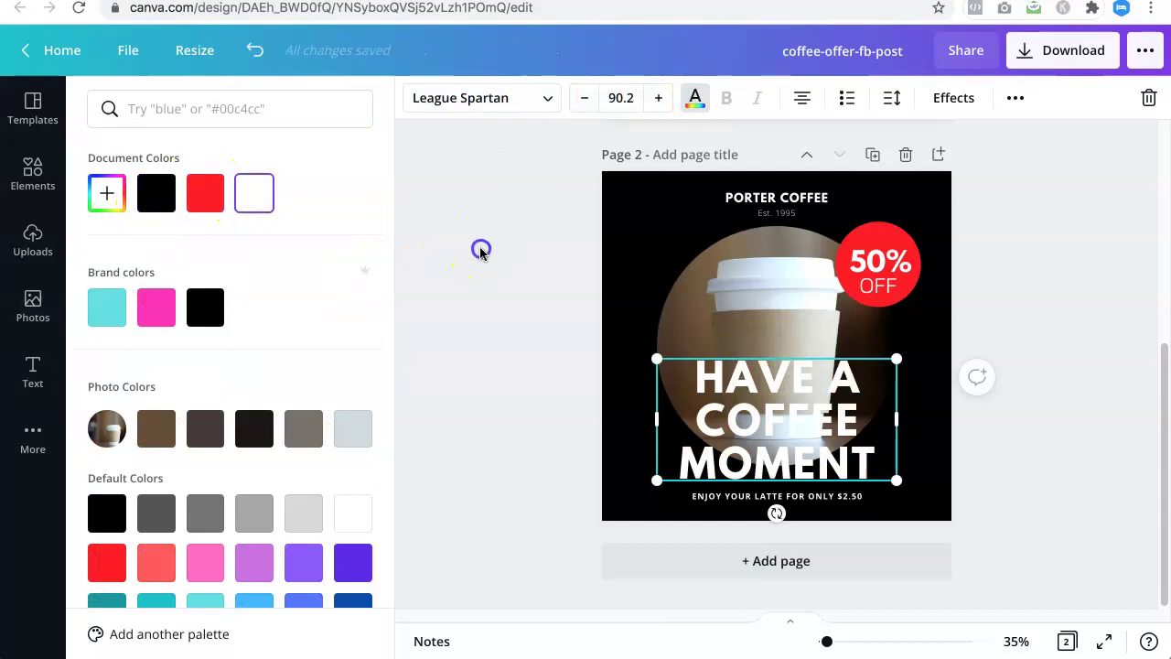
{"action": "left_click", "coordinate": [482, 249]}
- Browse the effects for page 2's circular cup photo, try the Street, Greyscale and Drama filters, and apply the Rosie filter
{"action": "left_click", "coordinate": [720, 291]}
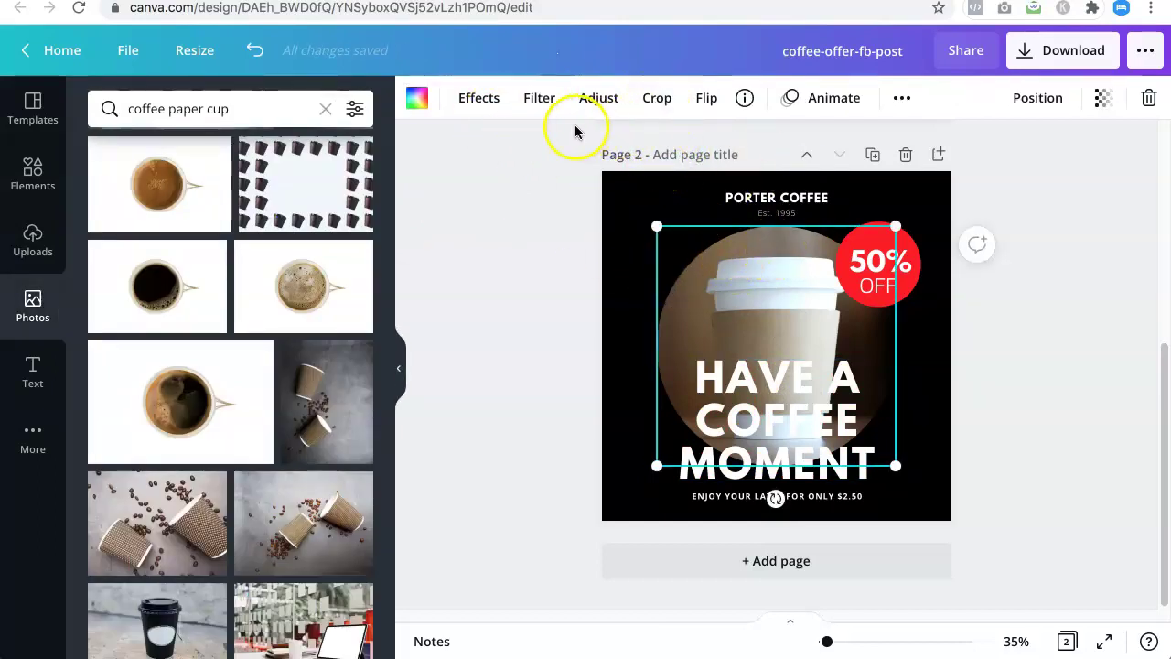
{"action": "left_click", "coordinate": [477, 102]}
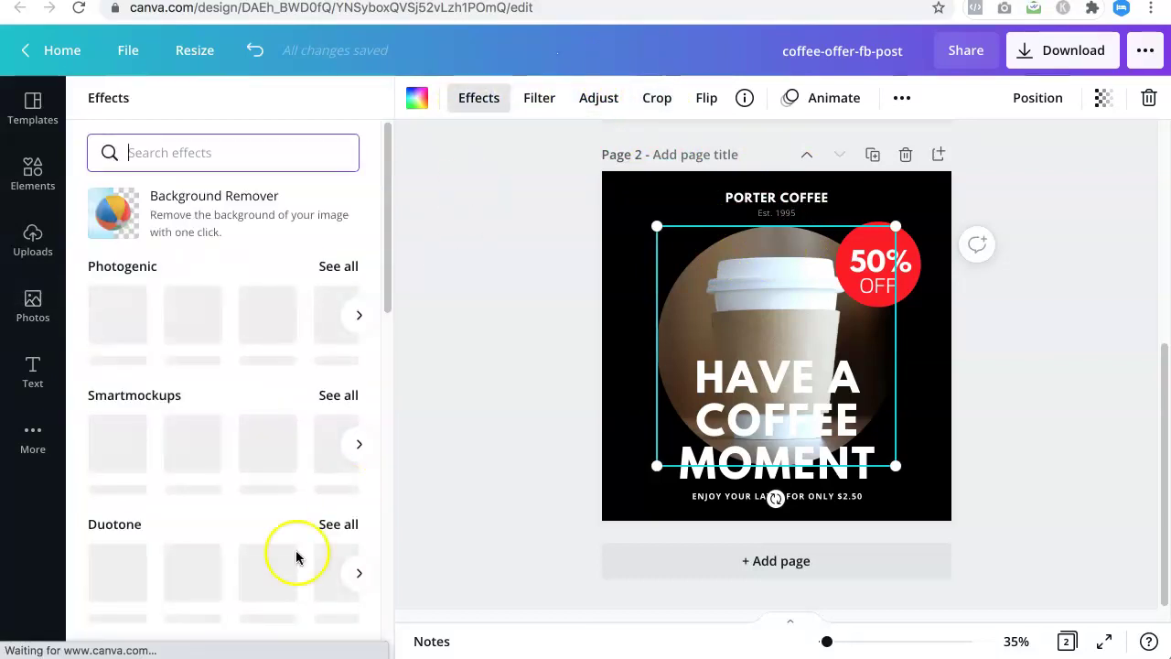
{"action": "scroll", "coordinate": [274, 513], "scroll_direction": "down", "scroll_amount": 3}
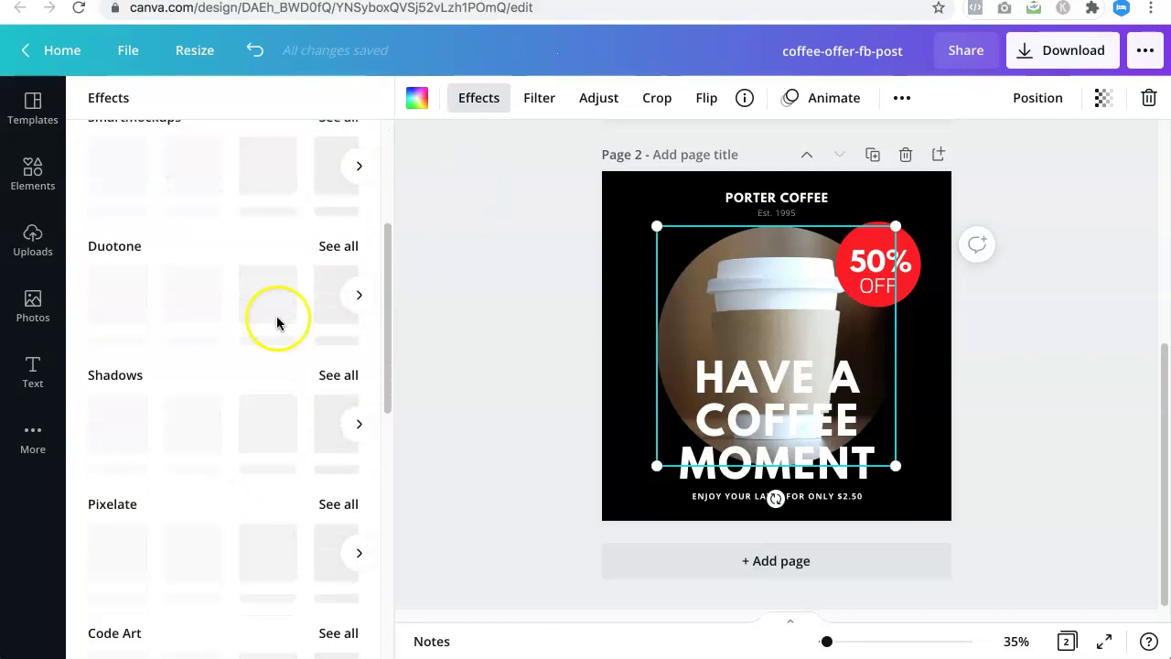
{"action": "scroll", "coordinate": [293, 296], "scroll_direction": "up", "scroll_amount": 3}
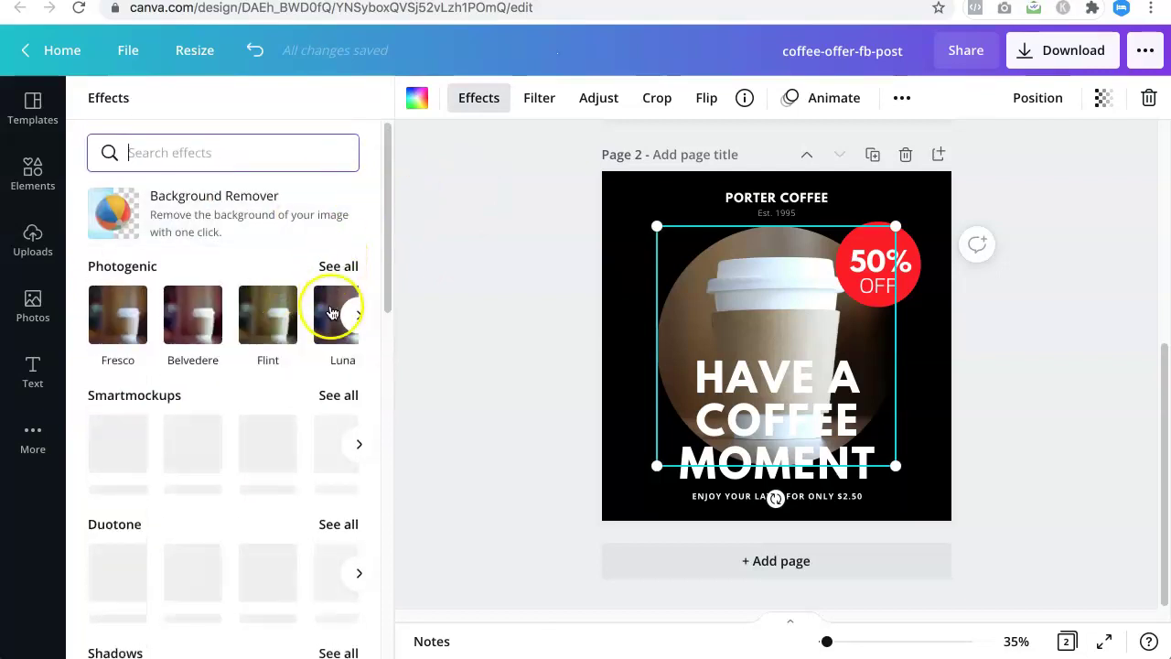
{"action": "left_click", "coordinate": [537, 101]}
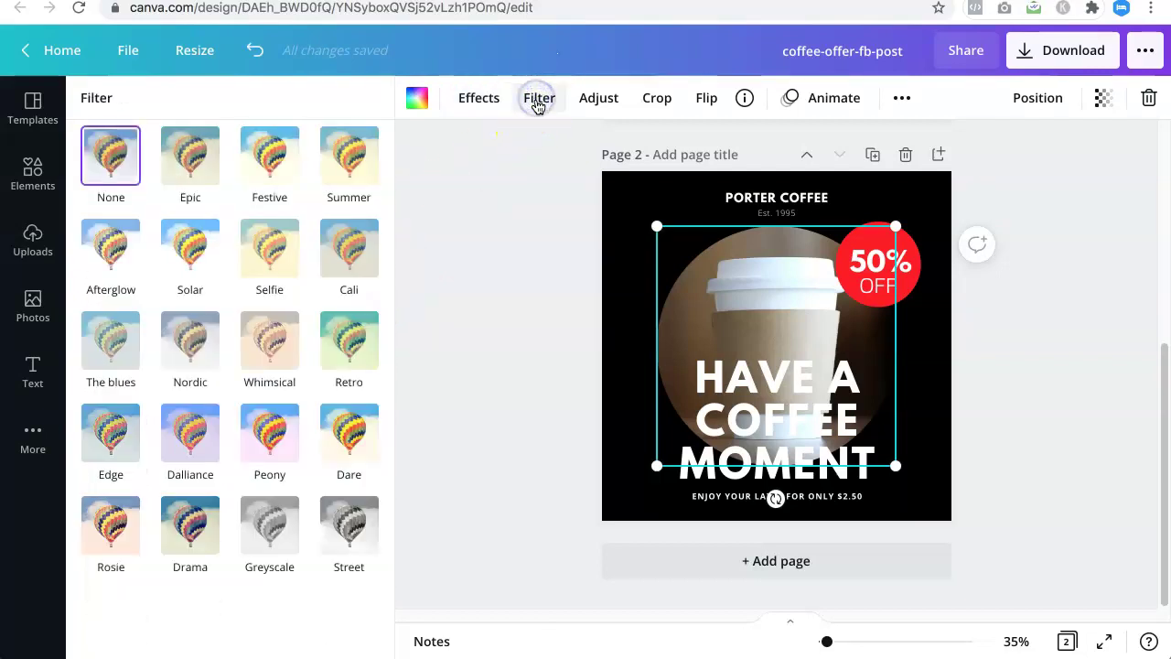
{"action": "left_click", "coordinate": [345, 524]}
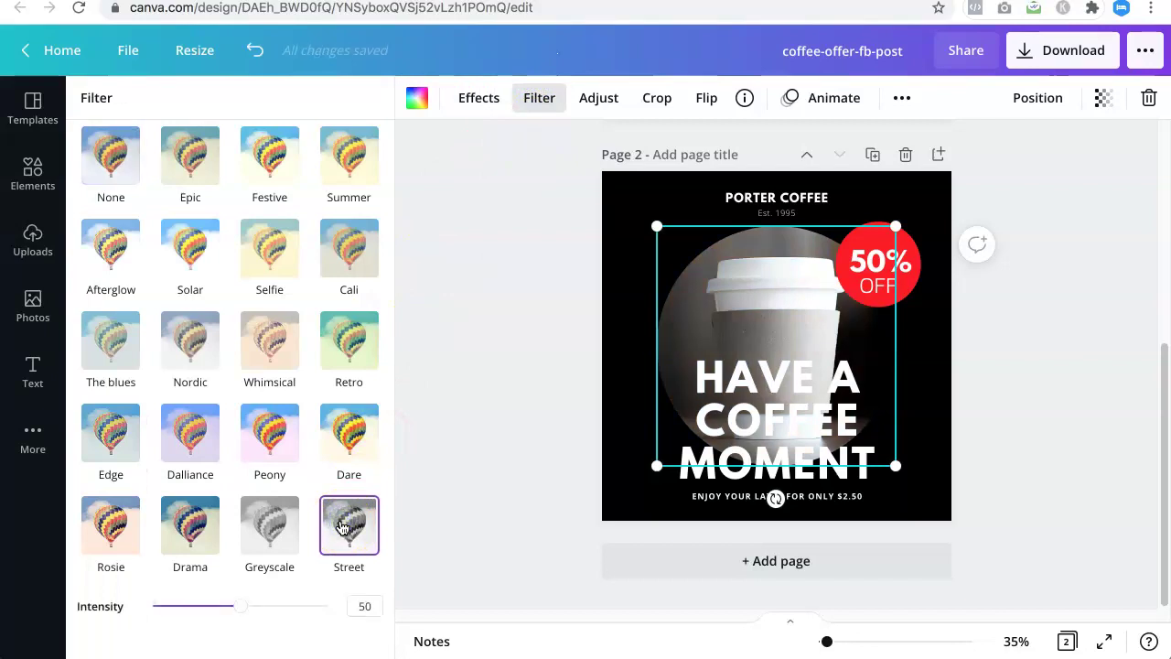
{"action": "left_click", "coordinate": [272, 525]}
{"action": "left_click", "coordinate": [190, 525]}
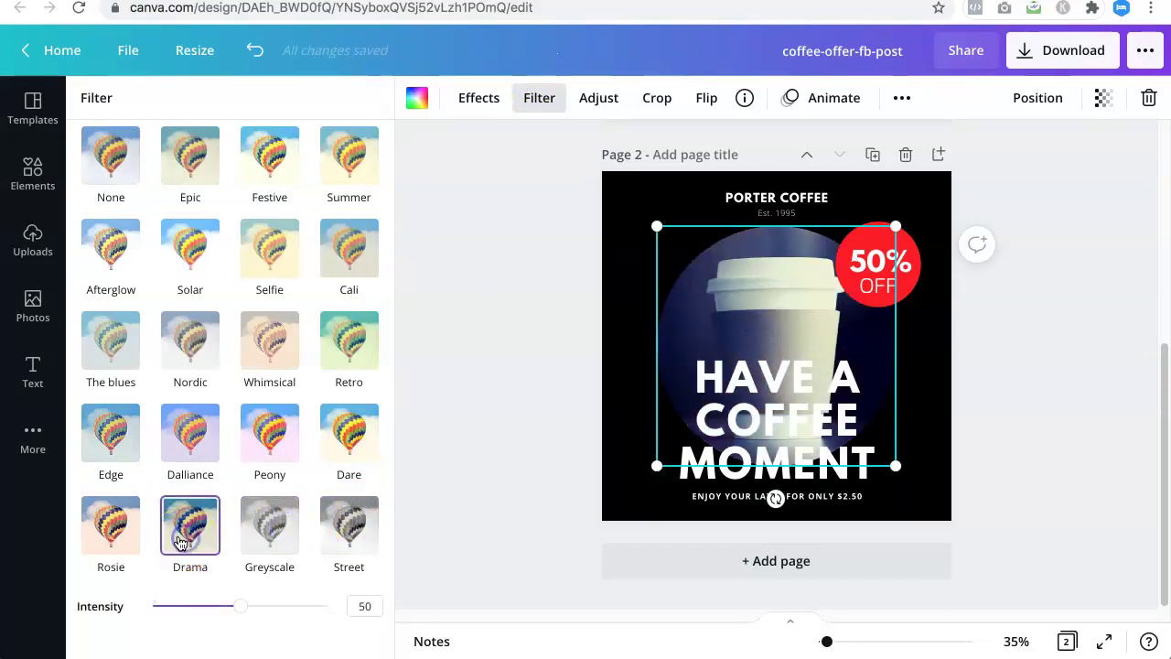
{"action": "left_click", "coordinate": [111, 525]}
{"action": "left_click", "coordinate": [490, 304]}
- Try the photo colours and light grey on page 2's HAVE A COFFEE MOMENT headline and settle on the default red
{"action": "left_click", "coordinate": [885, 394]}
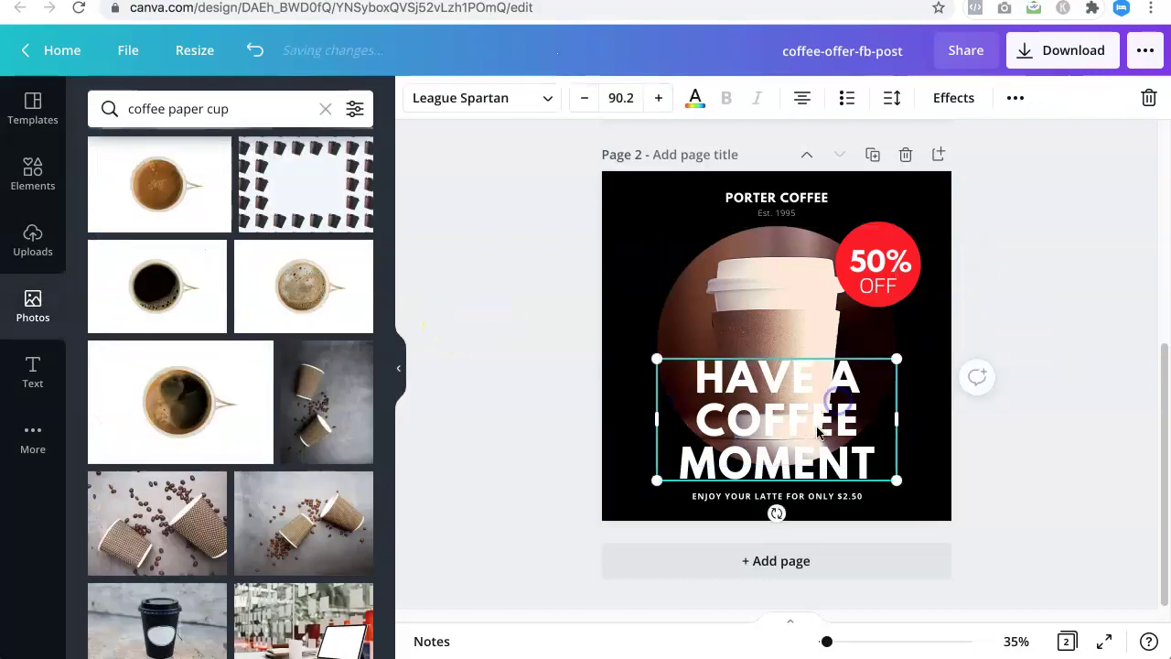
{"action": "left_click", "coordinate": [696, 98]}
{"action": "left_click", "coordinate": [303, 428]}
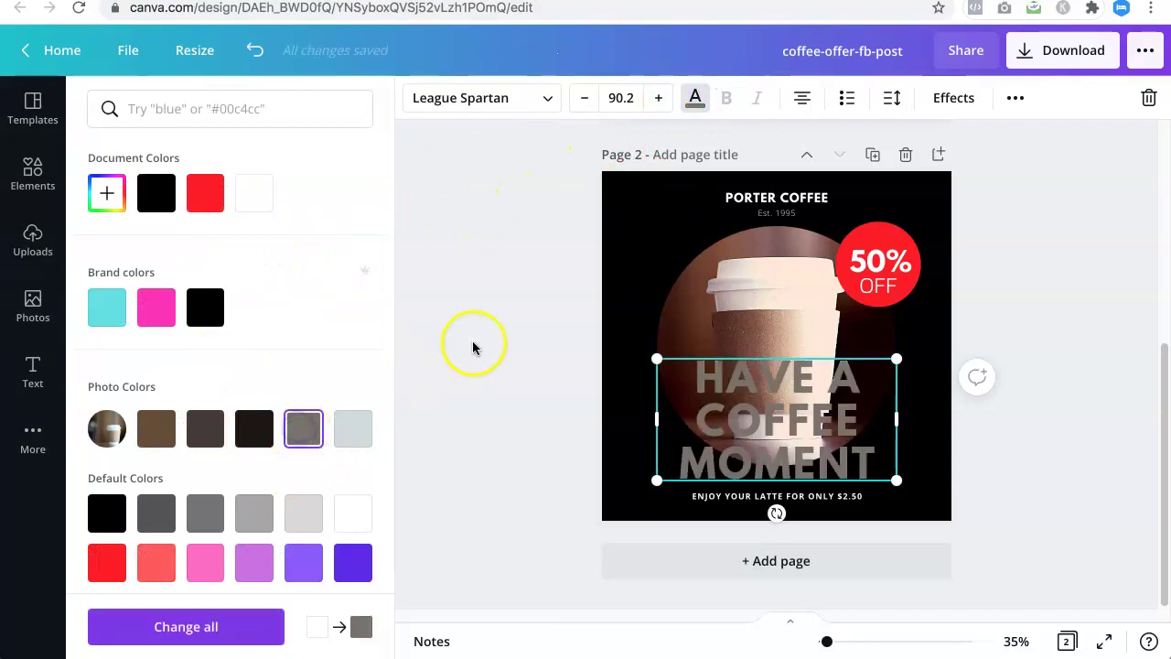
{"action": "left_click", "coordinate": [352, 435]}
{"action": "left_click", "coordinate": [253, 429]}
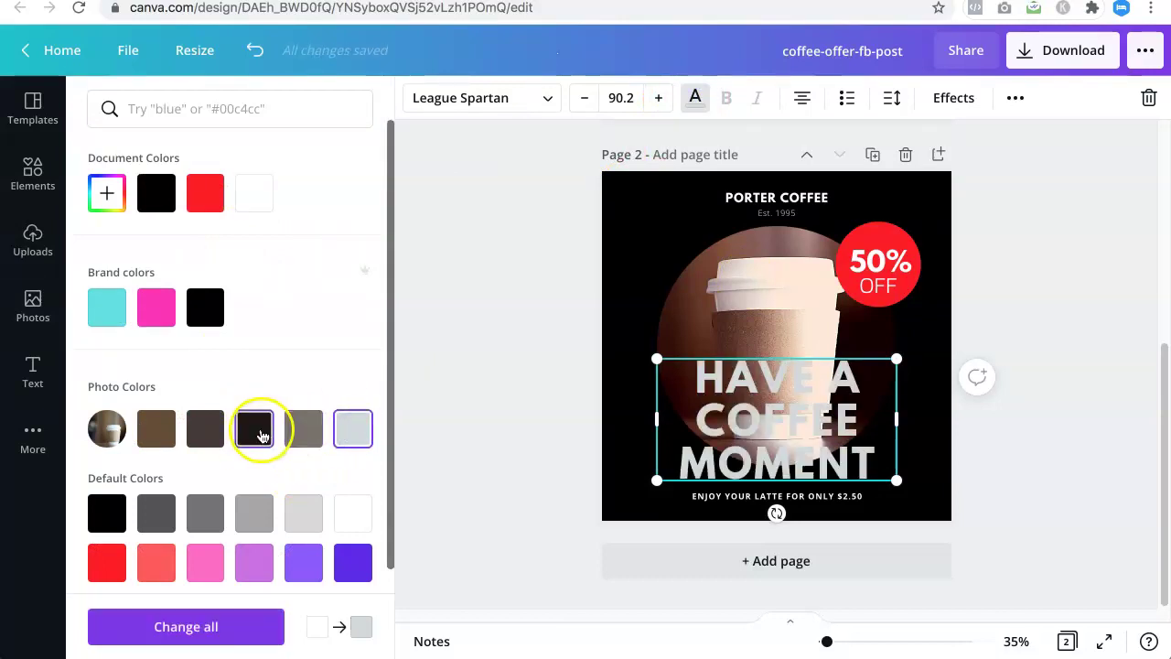
{"action": "left_click", "coordinate": [209, 436]}
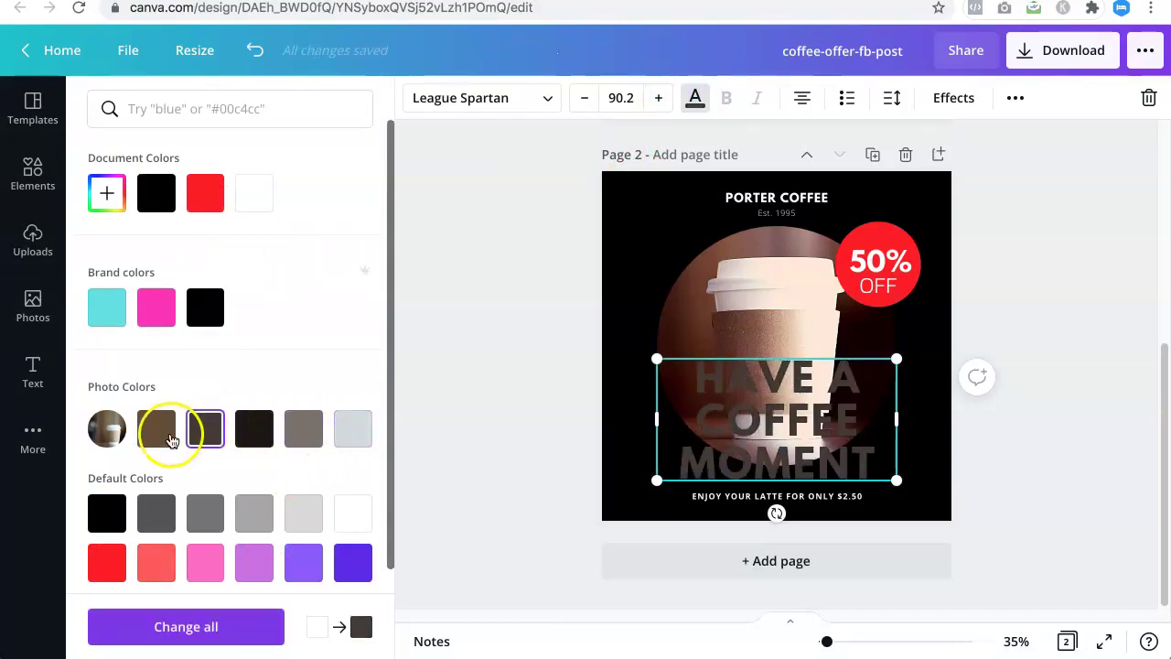
{"action": "left_click", "coordinate": [298, 514]}
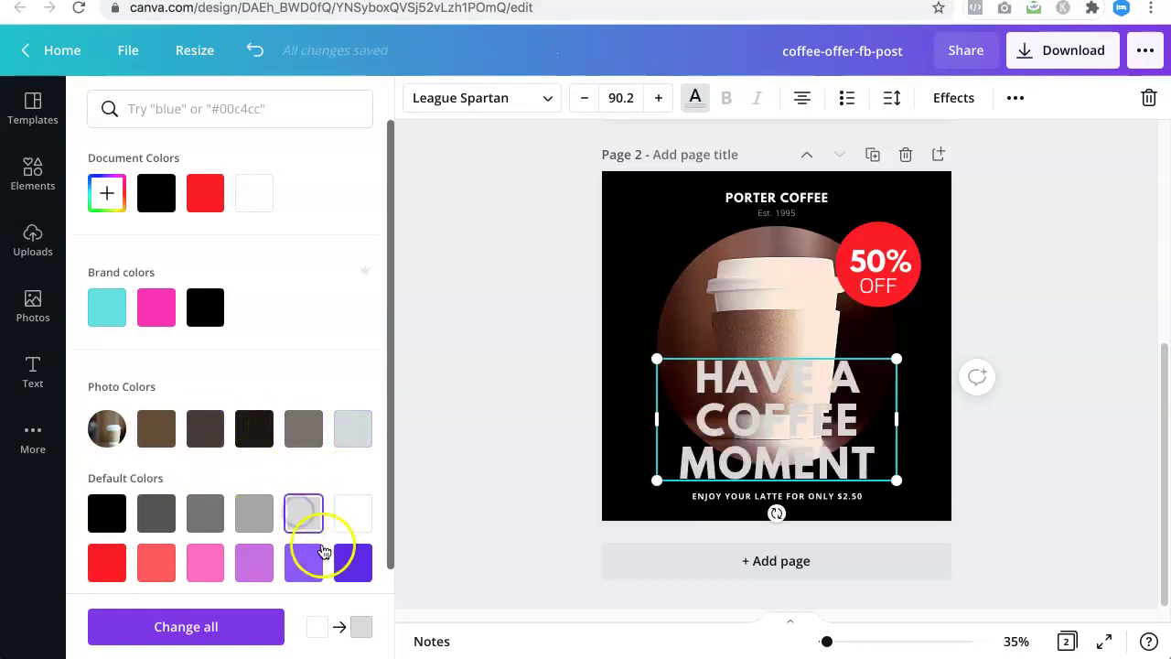
{"action": "left_click", "coordinate": [110, 562]}
{"action": "left_click", "coordinate": [539, 303]}
{"action": "left_click", "coordinate": [1090, 332]}
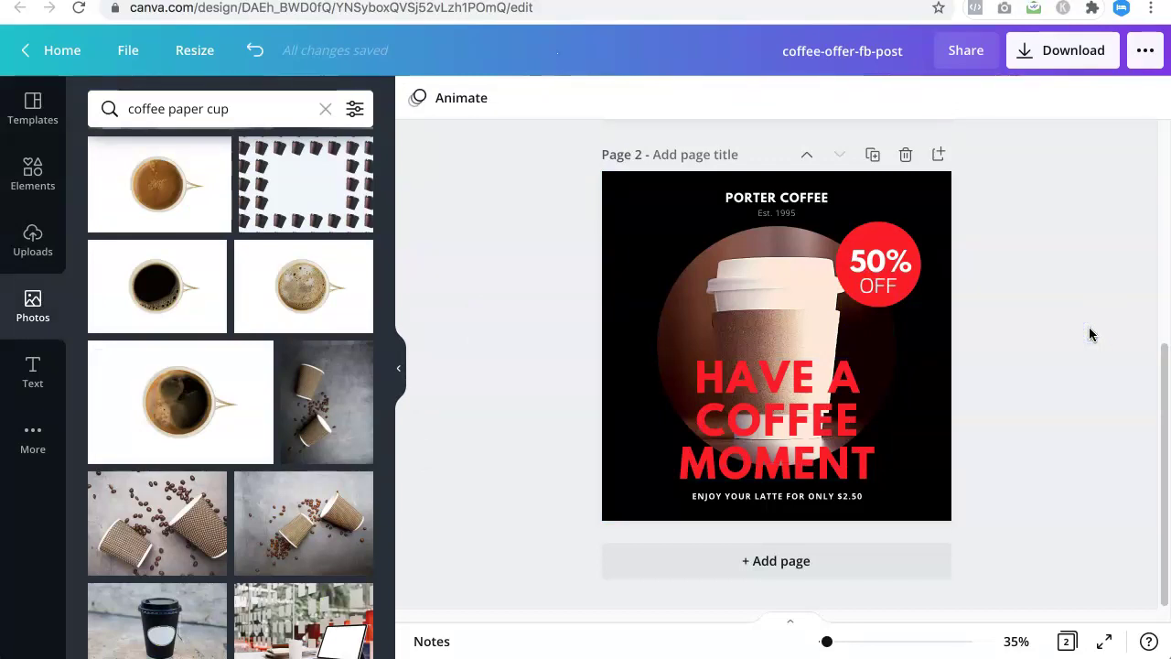
- Check the download settings for file type, size and page selection, and close them
{"action": "scroll", "coordinate": [774, 321], "scroll_direction": "up", "scroll_amount": 1}
{"action": "scroll", "coordinate": [768, 385], "scroll_direction": "down", "scroll_amount": 1}
{"action": "left_click", "coordinate": [1079, 52]}
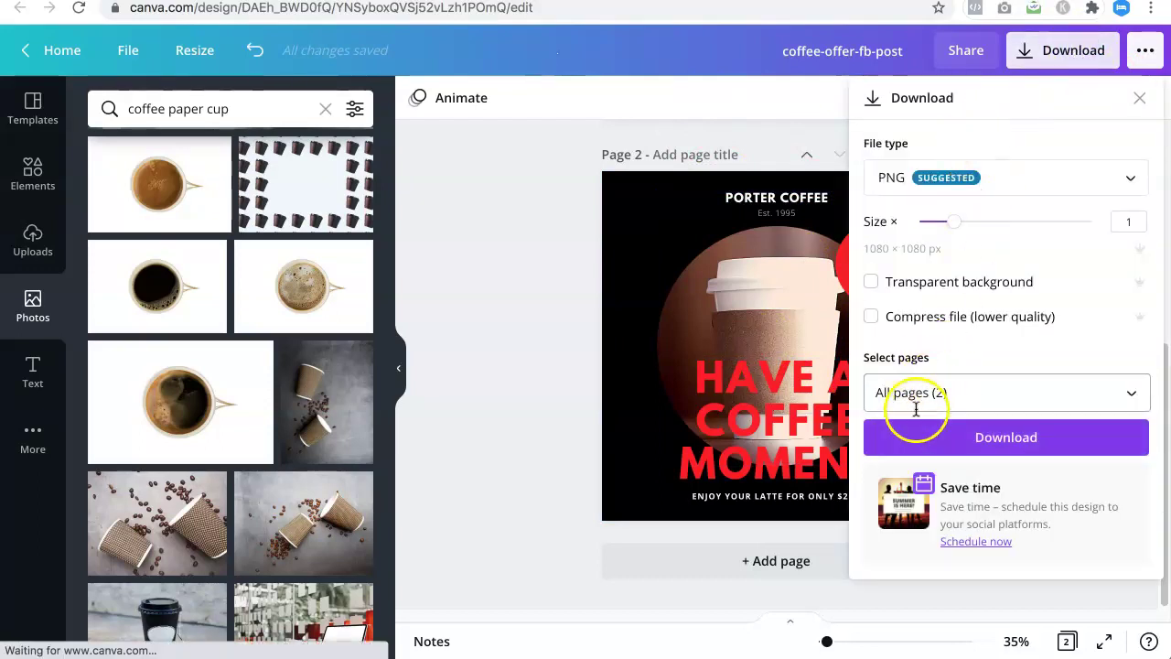
{"action": "left_click", "coordinate": [488, 284]}
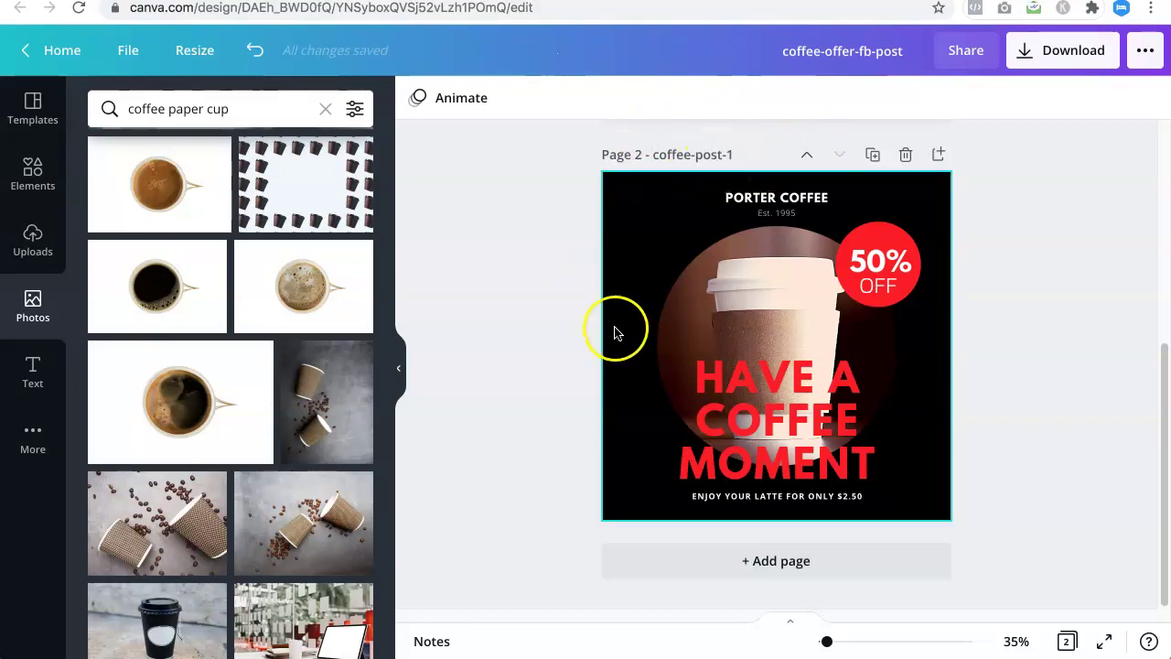
- Title page 1 coffee-post-1 and page 2 coffee-post-2
{"action": "scroll", "coordinate": [653, 339], "scroll_direction": "up", "scroll_amount": 4}
{"action": "scroll", "coordinate": [692, 470], "scroll_direction": "down", "scroll_amount": 3}
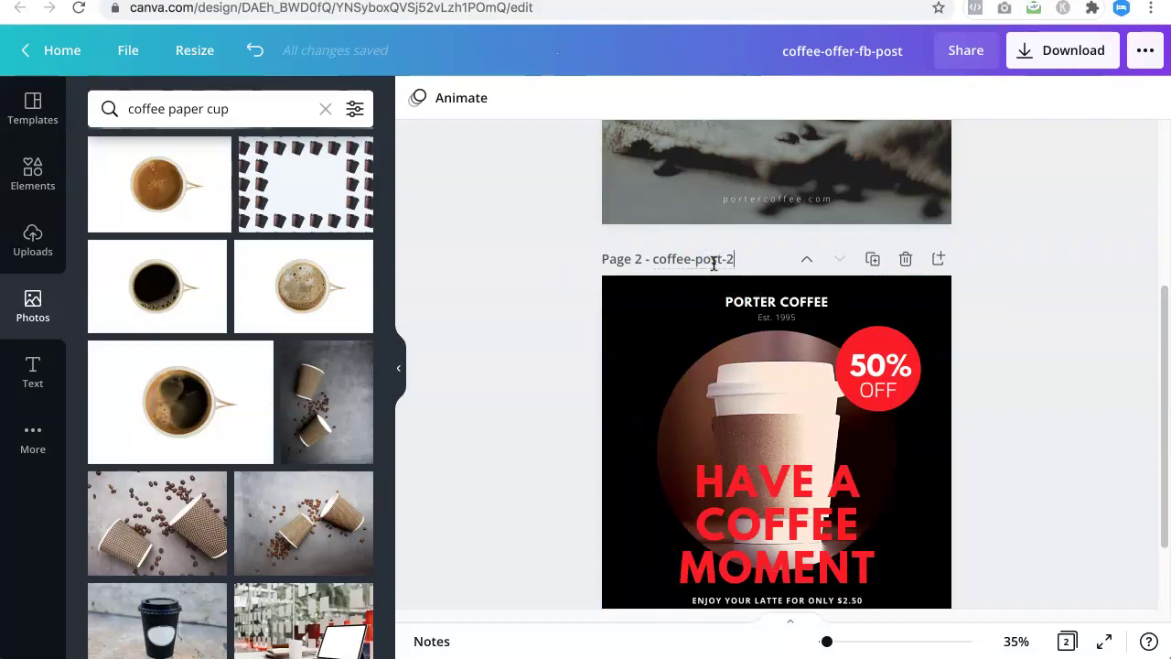
{"action": "left_click", "coordinate": [504, 235]}
{"action": "scroll", "coordinate": [504, 235], "scroll_direction": "up", "scroll_amount": 3}
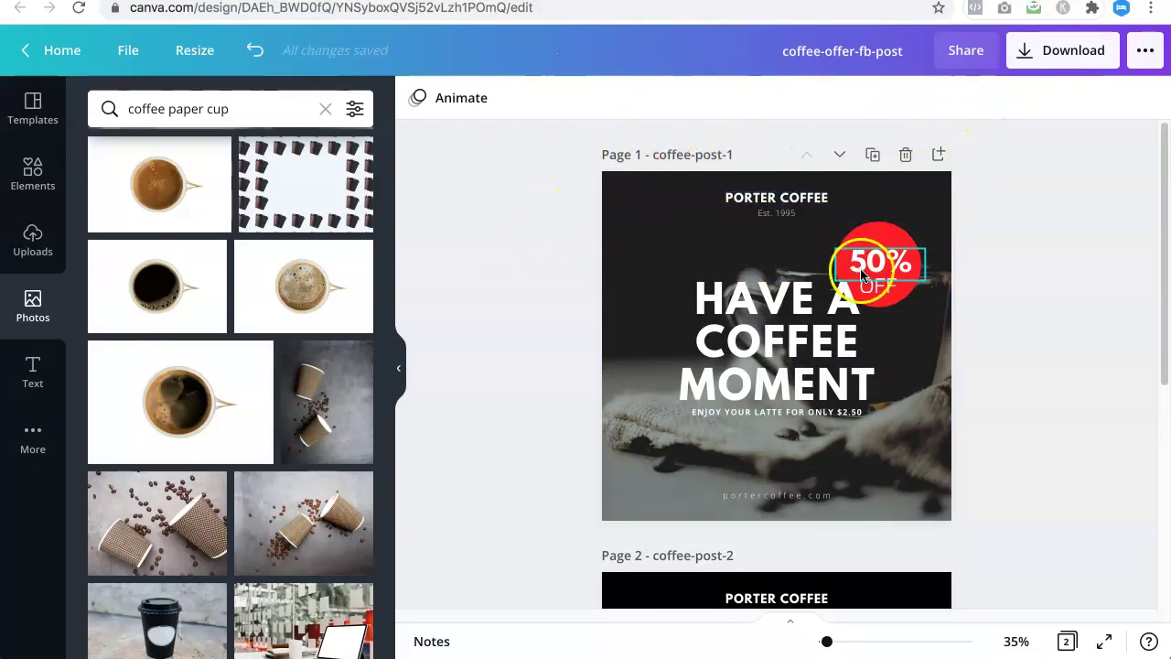
- Examine both finished posts with their page titles and the design name
{"action": "scroll", "coordinate": [850, 272], "scroll_direction": "down", "scroll_amount": 4}
{"action": "scroll", "coordinate": [1062, 300], "scroll_direction": "up", "scroll_amount": 2}
{"action": "scroll", "coordinate": [1060, 292], "scroll_direction": "up", "scroll_amount": 2}
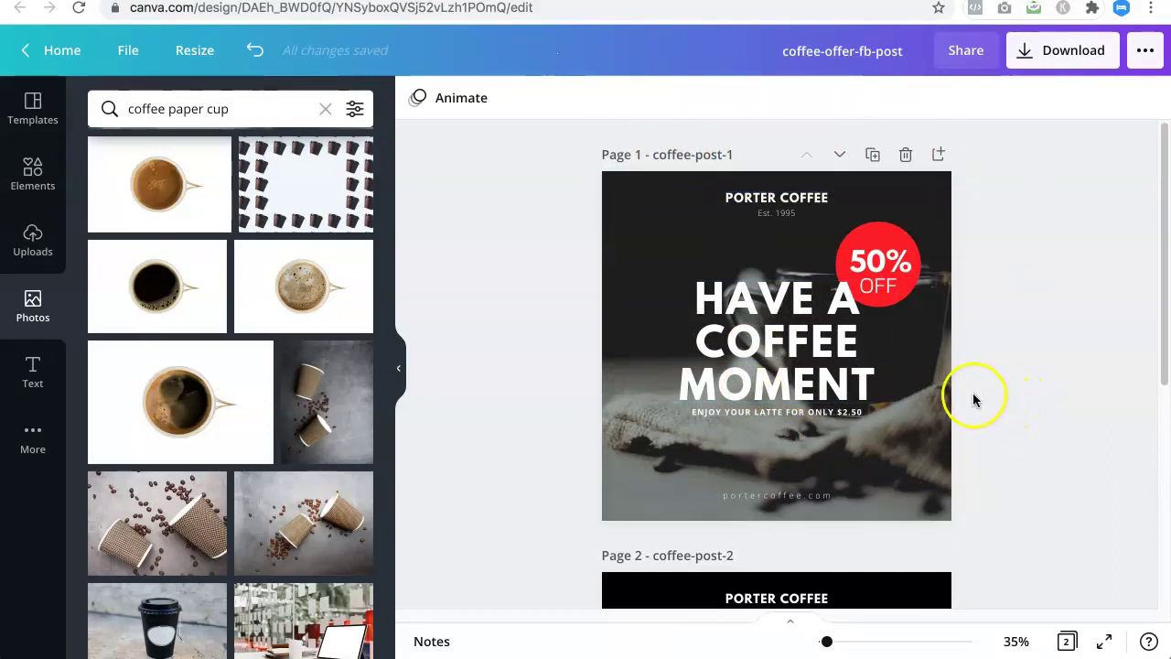
{"action": "scroll", "coordinate": [970, 366], "scroll_direction": "down", "scroll_amount": 3}
{"action": "scroll", "coordinate": [981, 366], "scroll_direction": "up", "scroll_amount": 3}
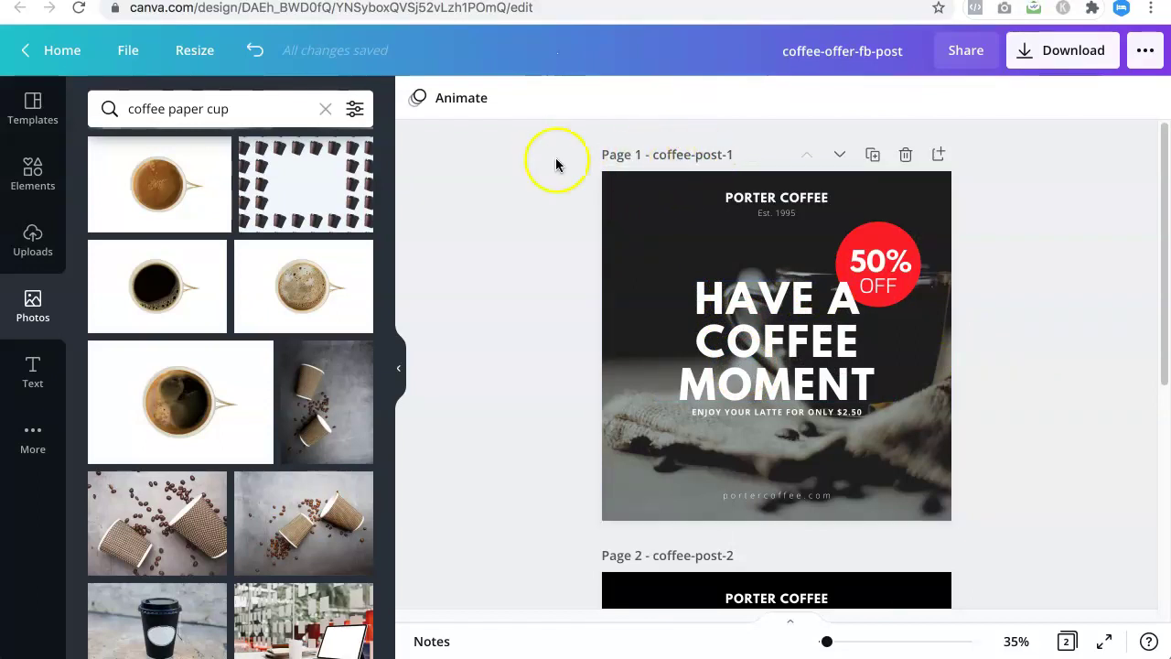
{"action": "left_click_drag", "start_coordinate": [783, 51], "coordinate": [905, 48]}
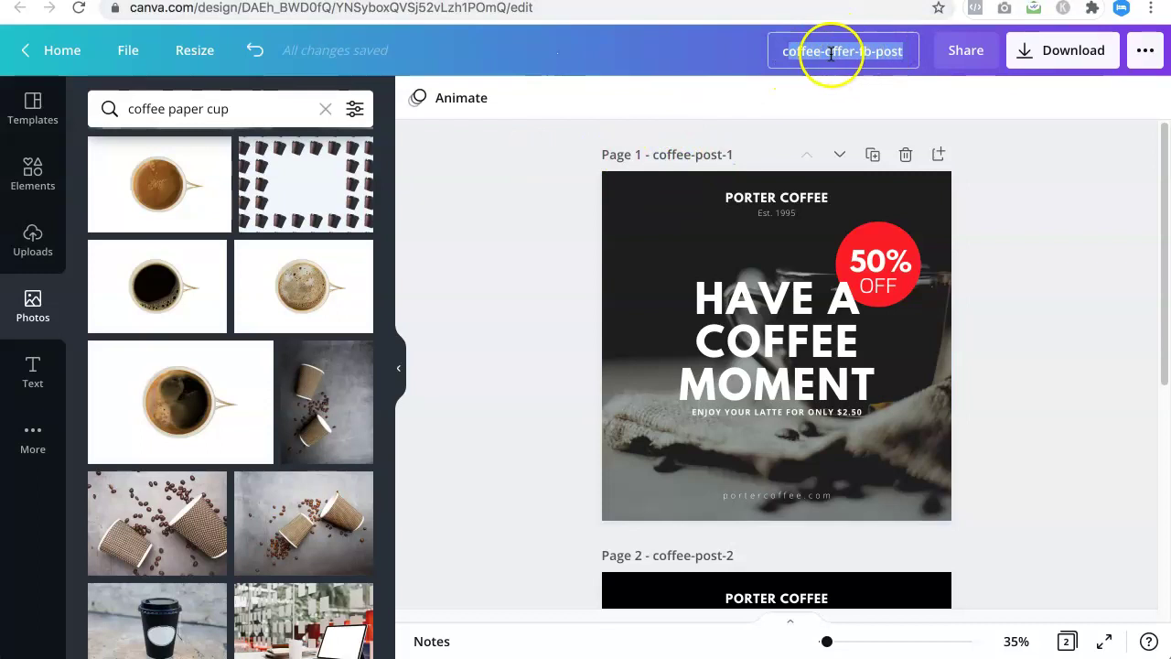
{"action": "scroll", "coordinate": [682, 262], "scroll_direction": "down", "scroll_amount": 2}
{"action": "scroll", "coordinate": [850, 183], "scroll_direction": "up", "scroll_amount": 2}
{"action": "left_click", "coordinate": [821, 60]}
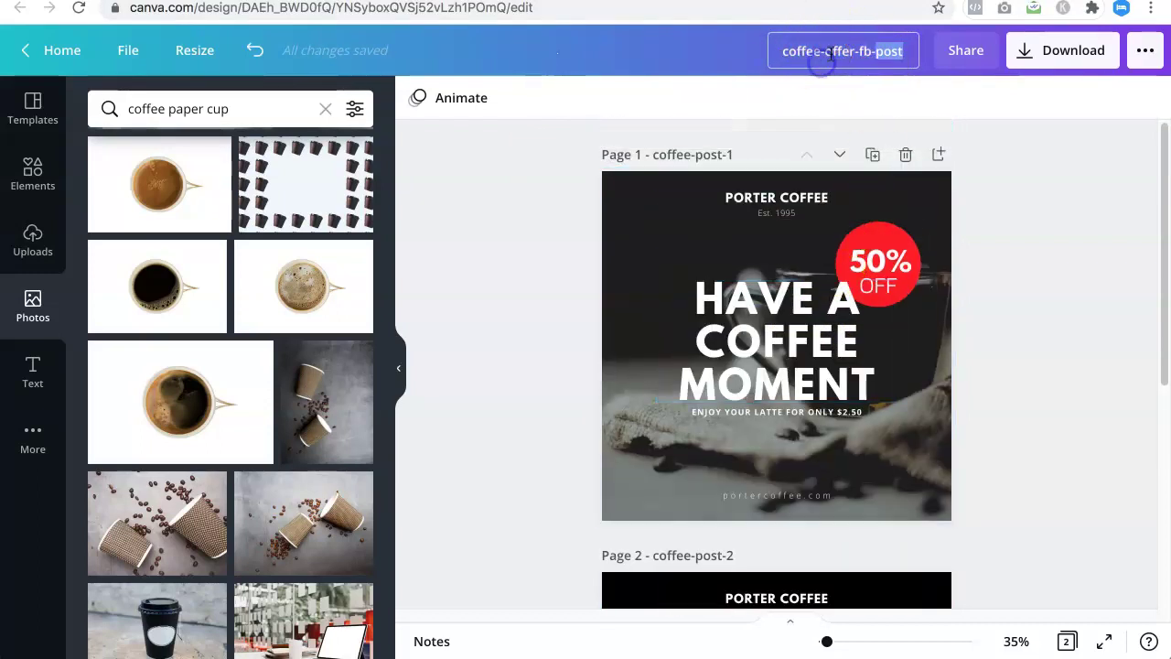
{"action": "triple_click", "coordinate": [841, 52]}
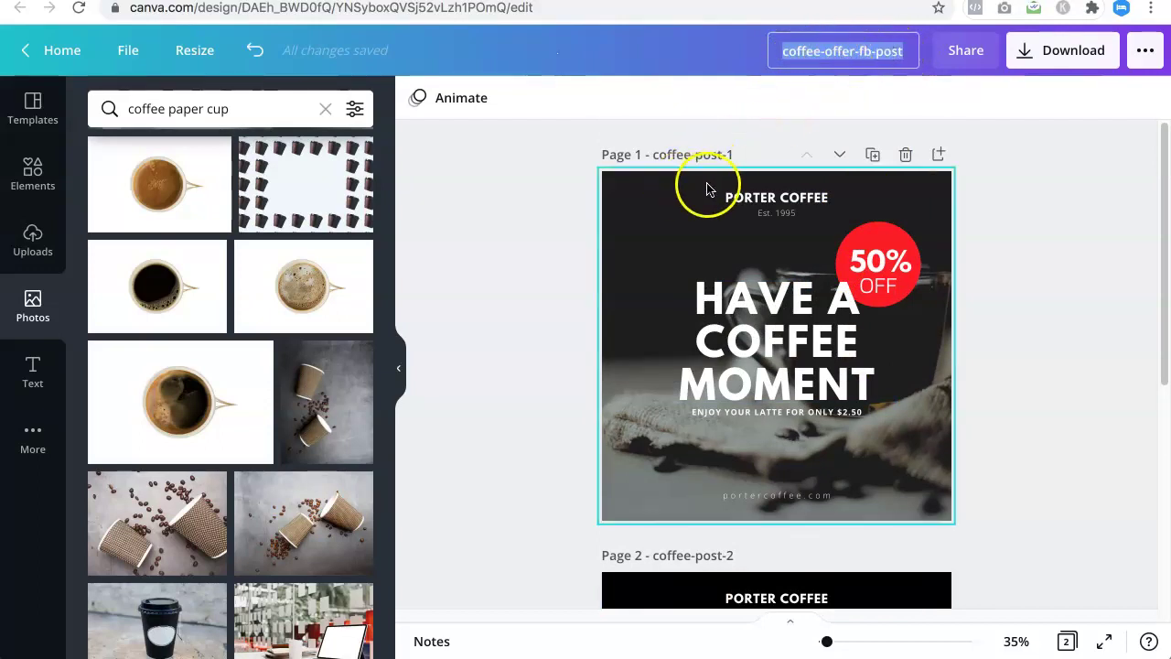
{"action": "scroll", "coordinate": [687, 248], "scroll_direction": "down", "scroll_amount": 5}
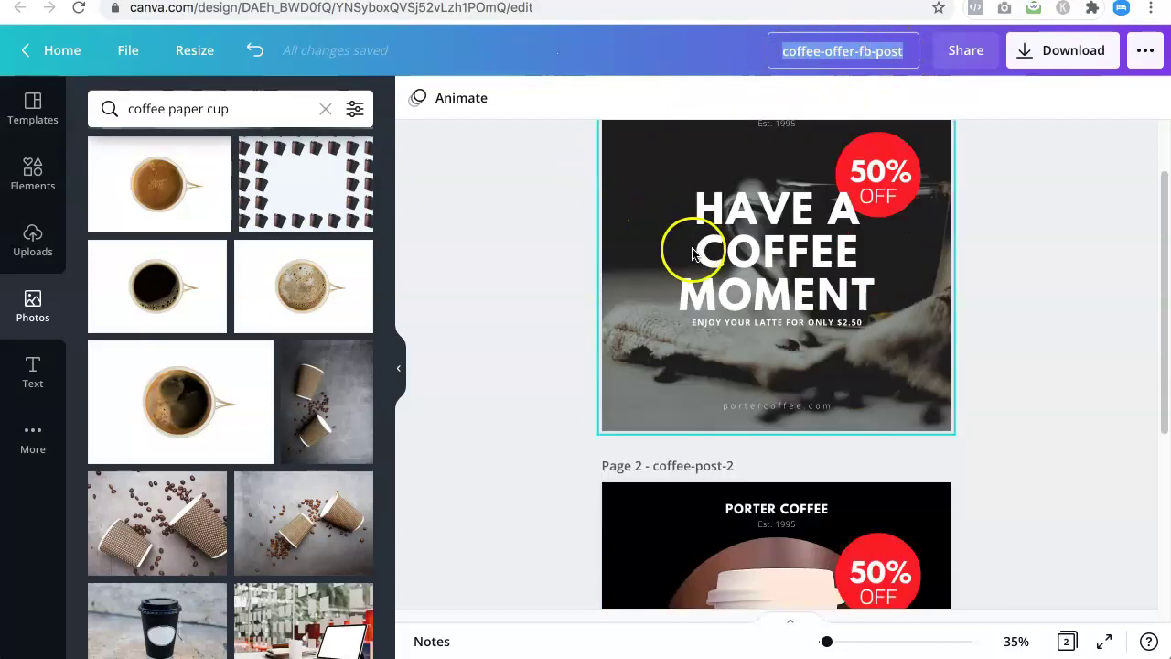
{"action": "scroll", "coordinate": [741, 319], "scroll_direction": "up", "scroll_amount": 5}
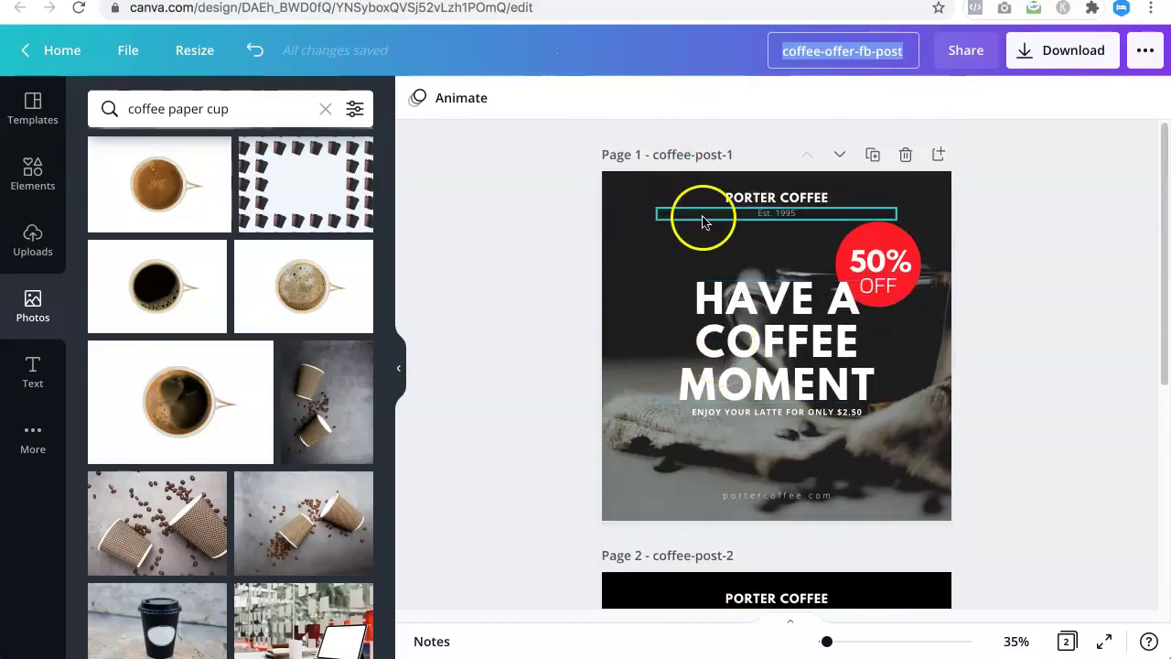
- Open the download options for exporting all pages as PNG
{"action": "left_click", "coordinate": [1067, 50]}
{"action": "left_click", "coordinate": [1031, 443]}
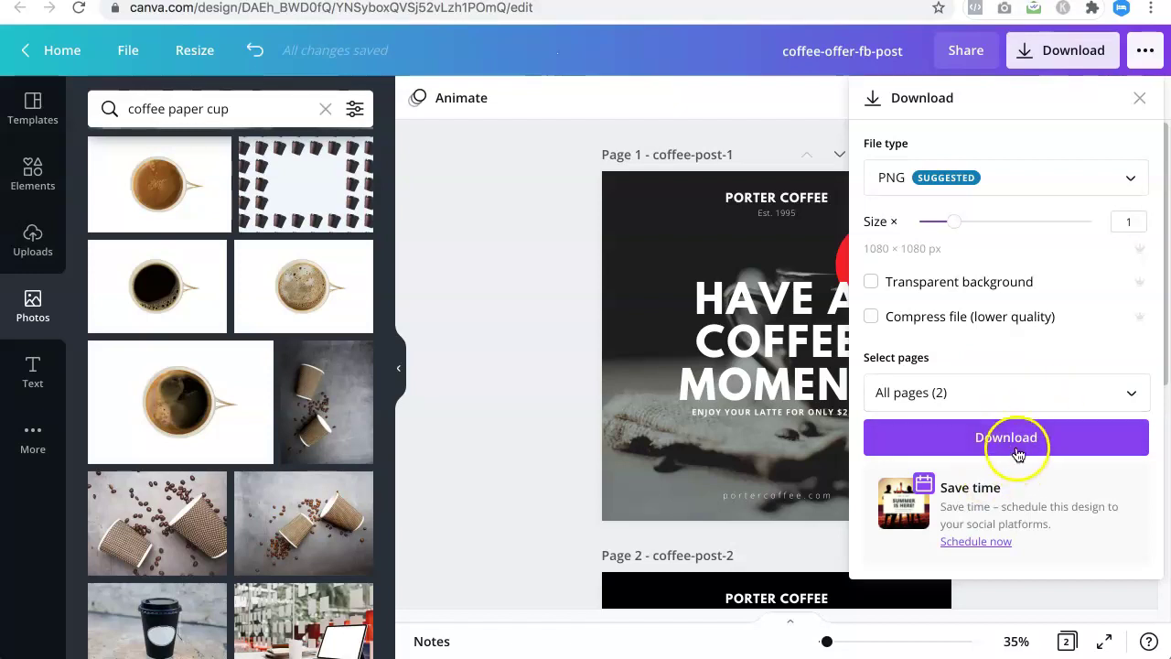
{"action": "left_click", "coordinate": [580, 296]}
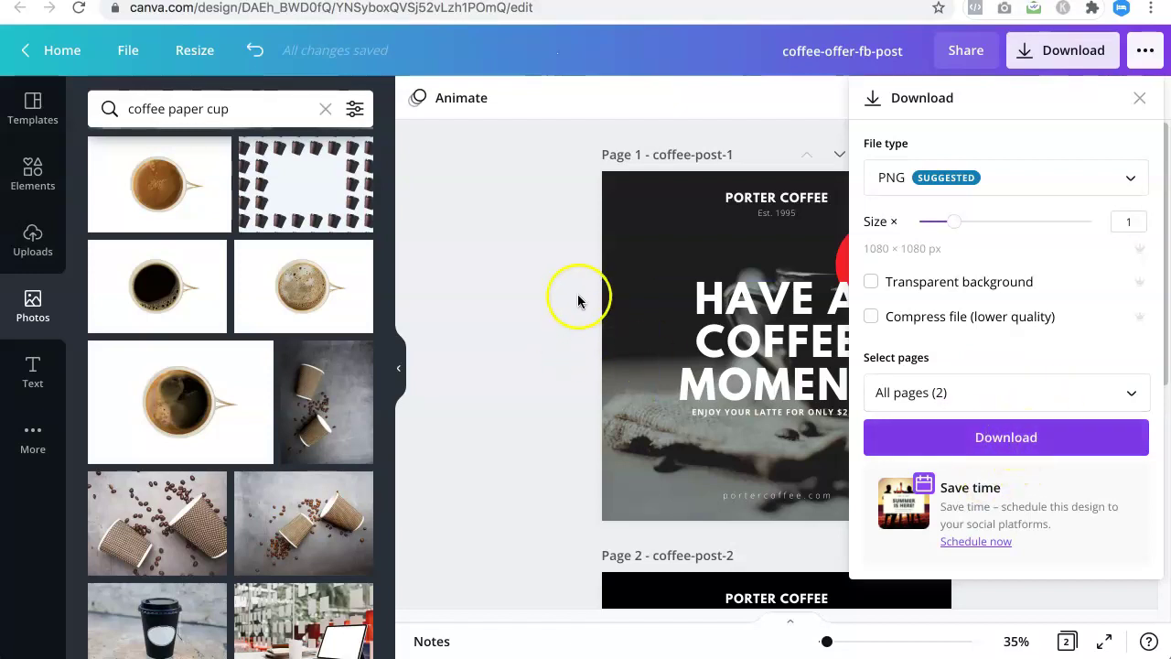